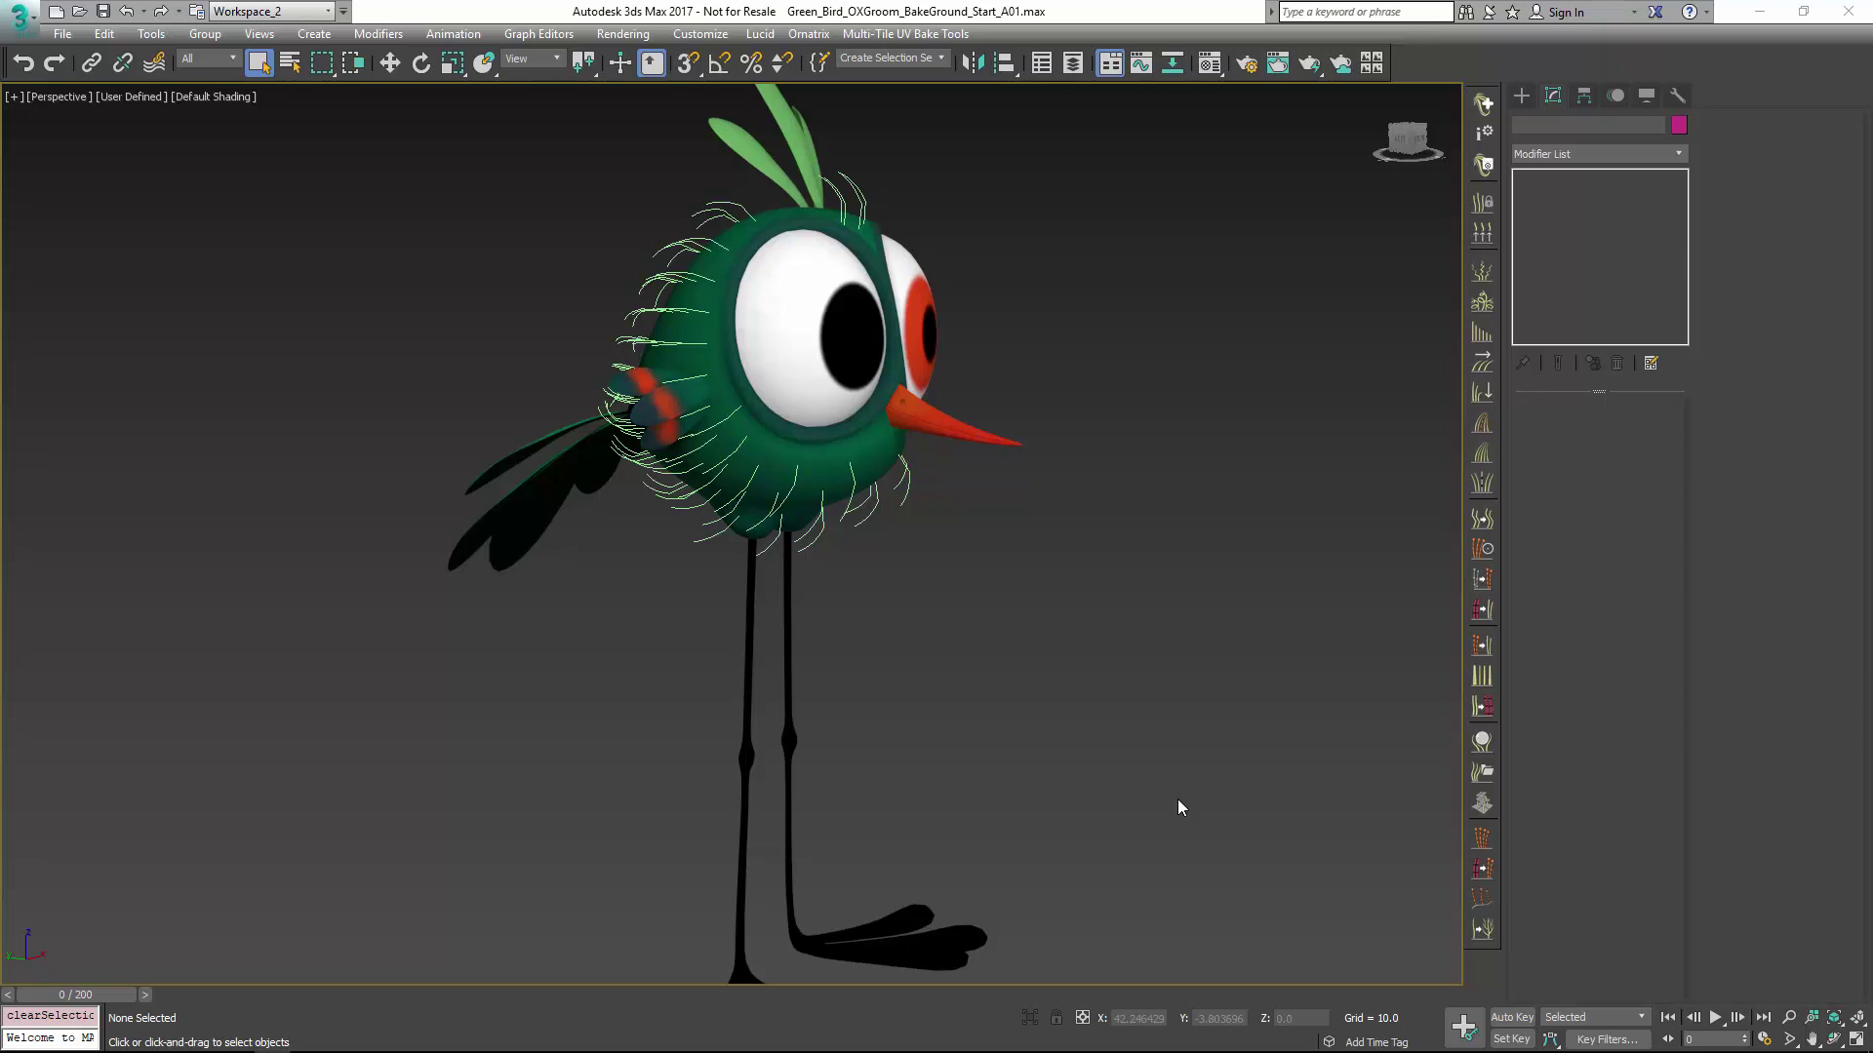
# Step: Select the OX_Feathers guide splines to inspect them
pyautogui.click(899, 498)
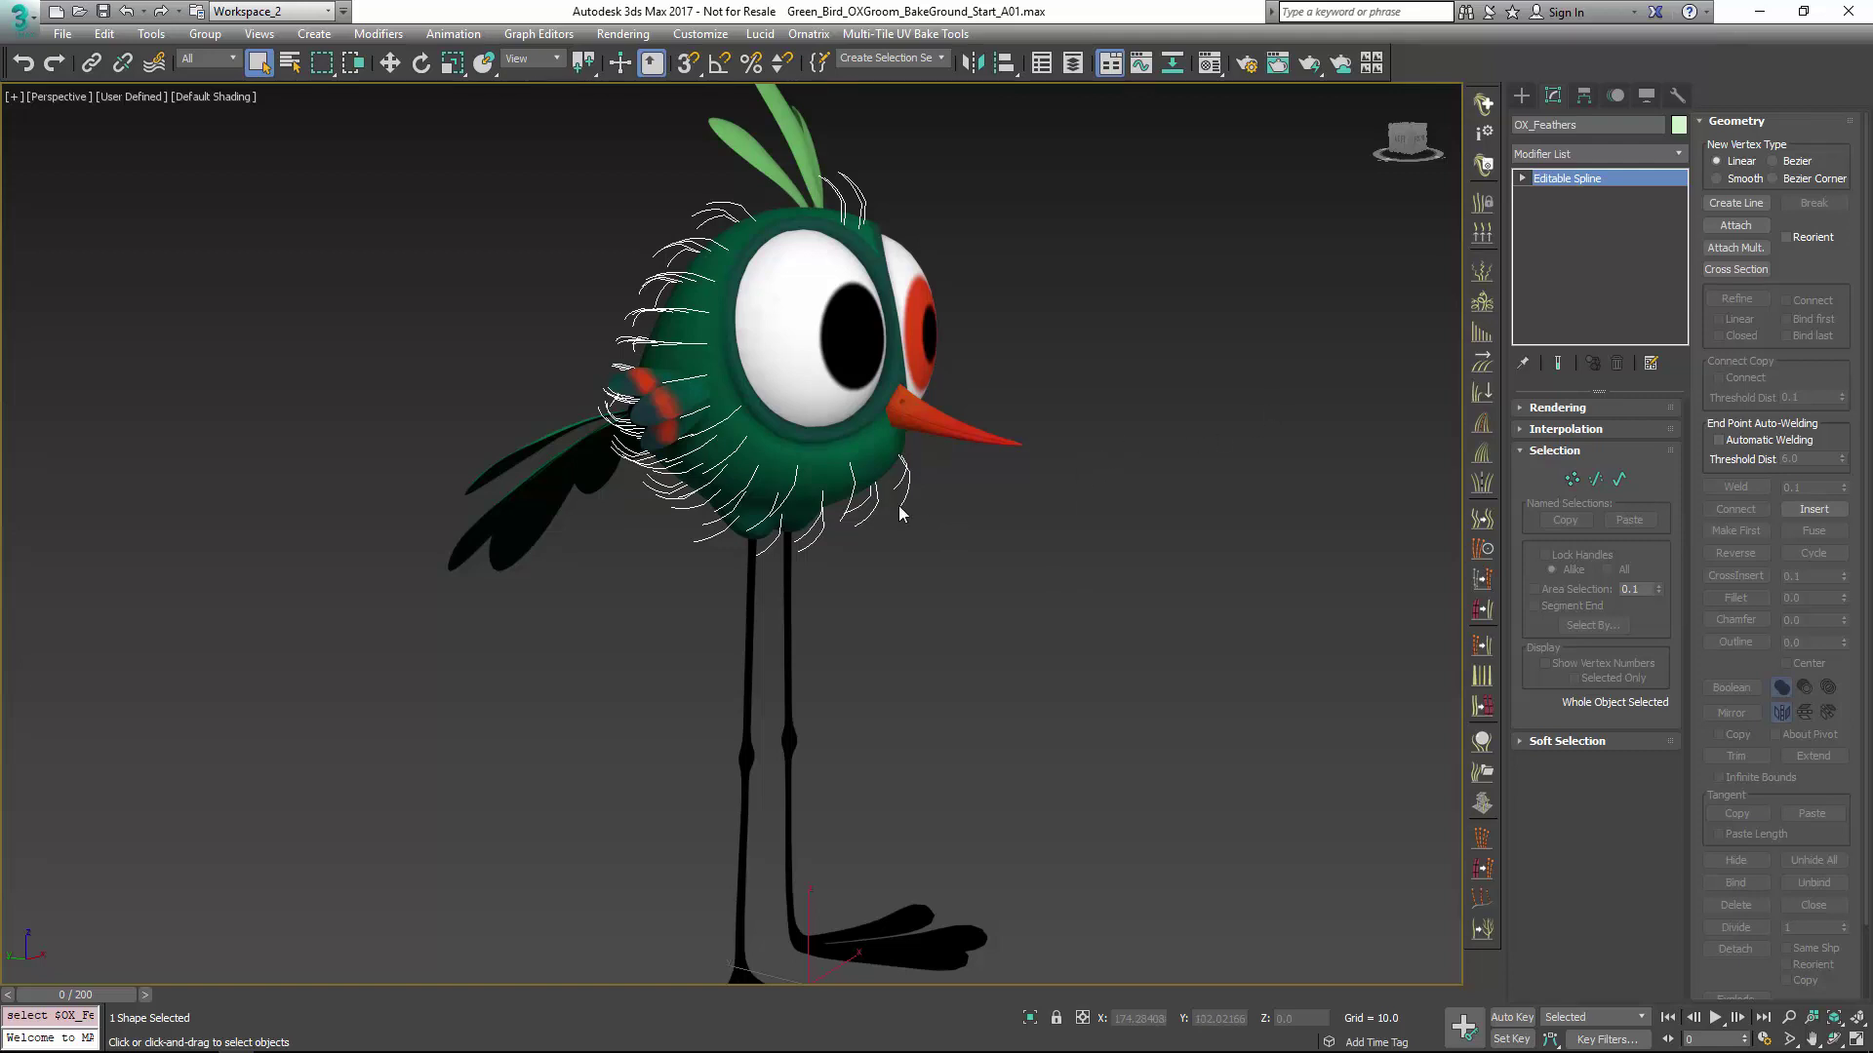
# Step: Inspect the Bird mesh, then add Ox Guides from Shape to OX_Feathers with 5 points per guide
pyautogui.click(803, 212)
pyautogui.click(803, 212)
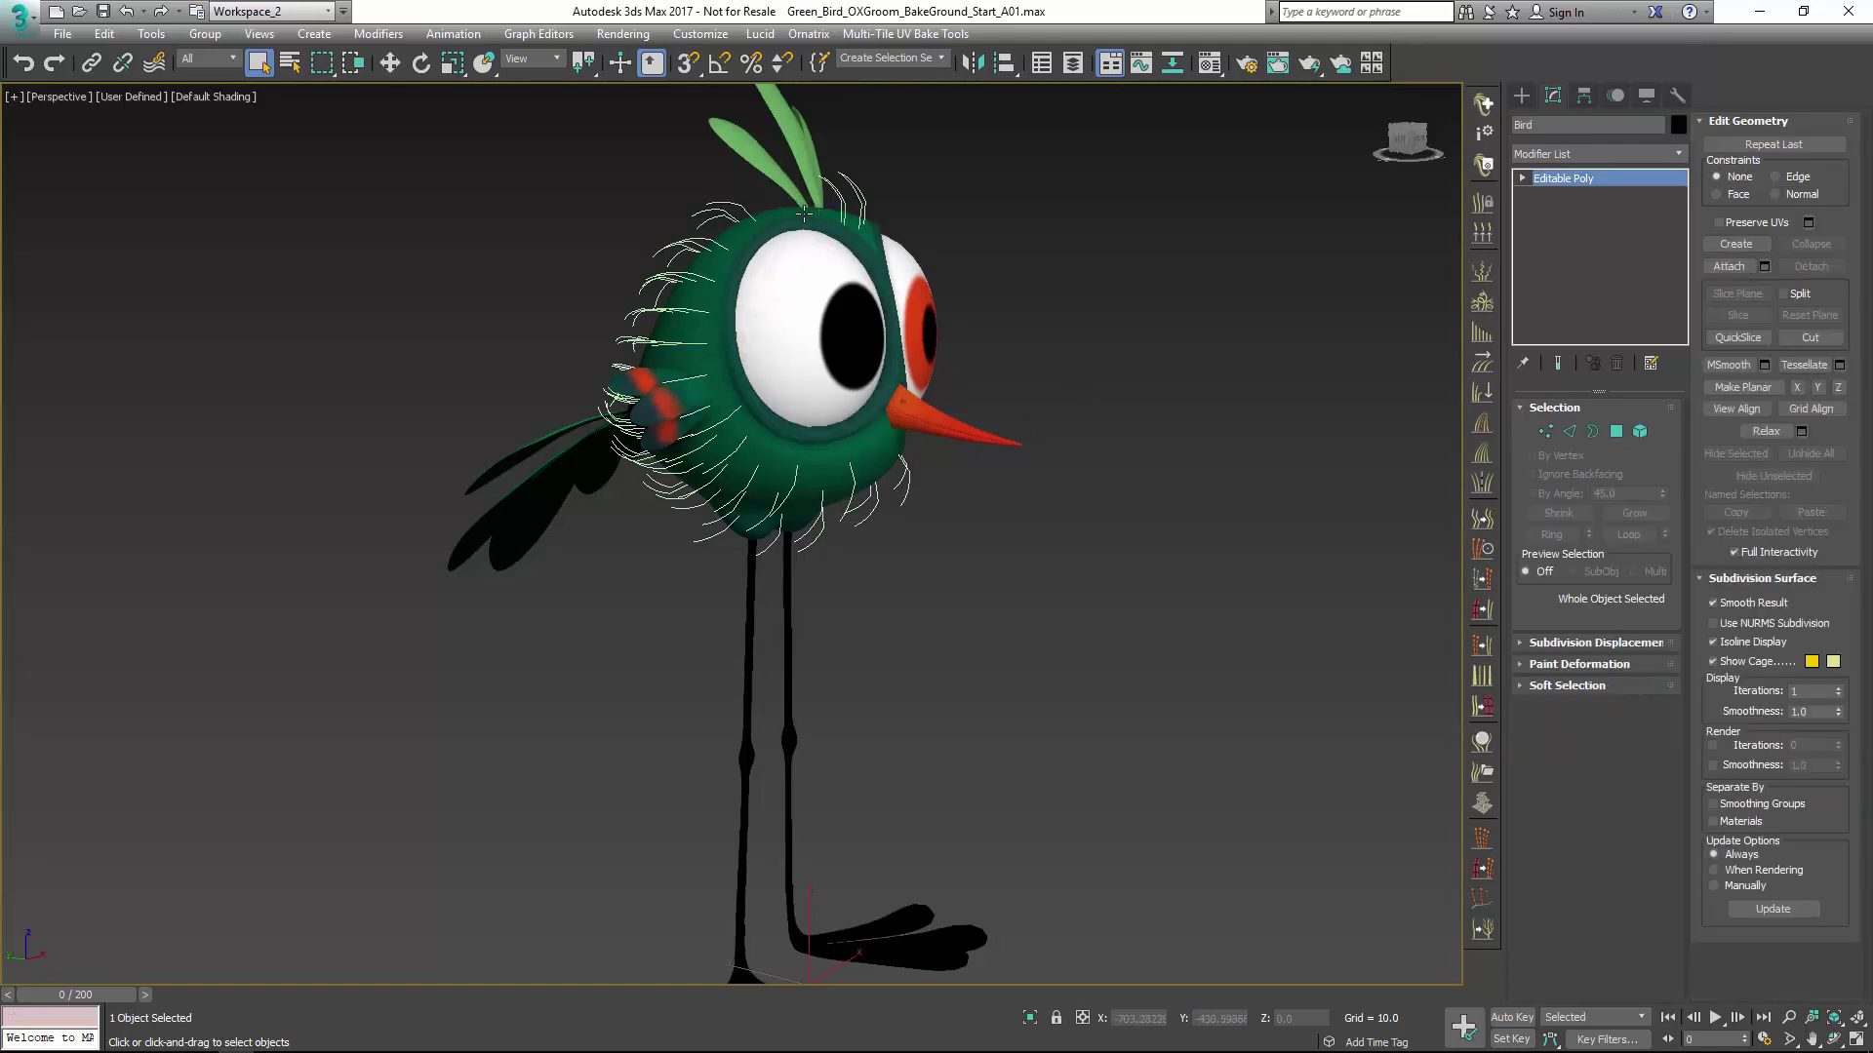
pyautogui.click(859, 199)
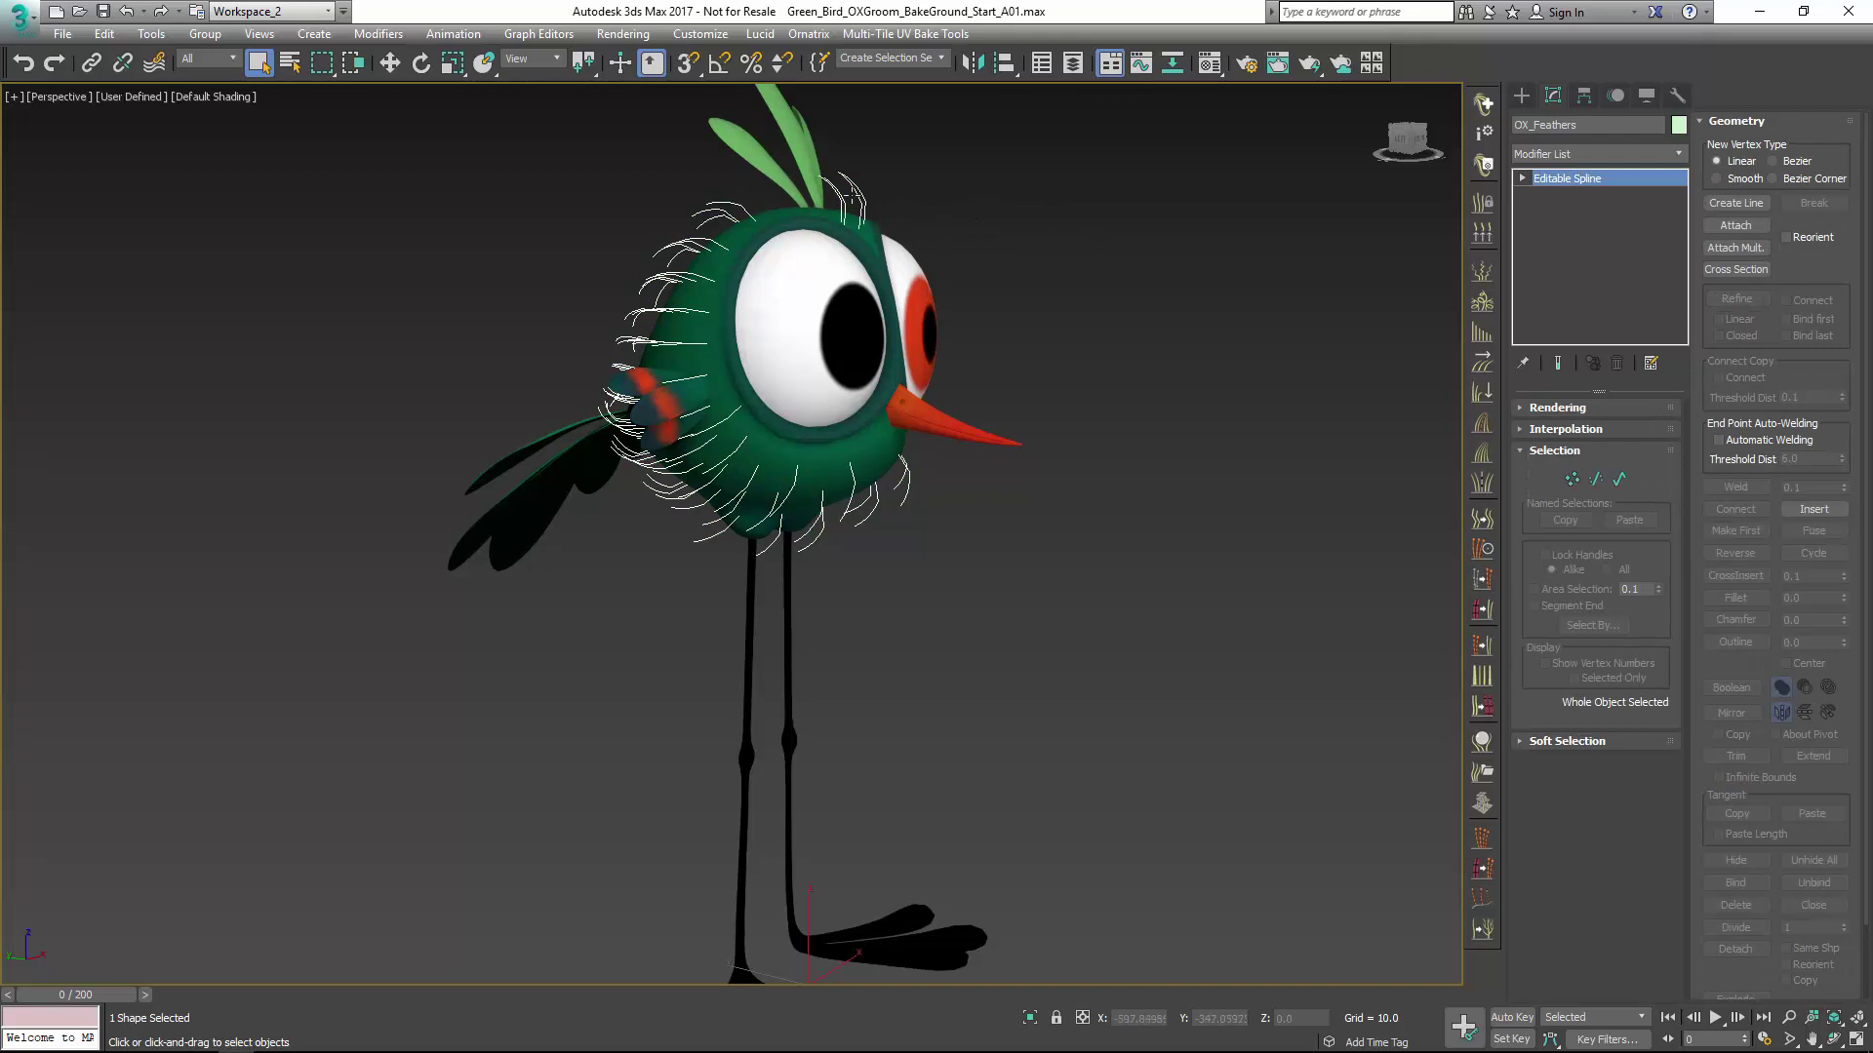
pyautogui.click(1580, 153)
pyautogui.write('om Shape')
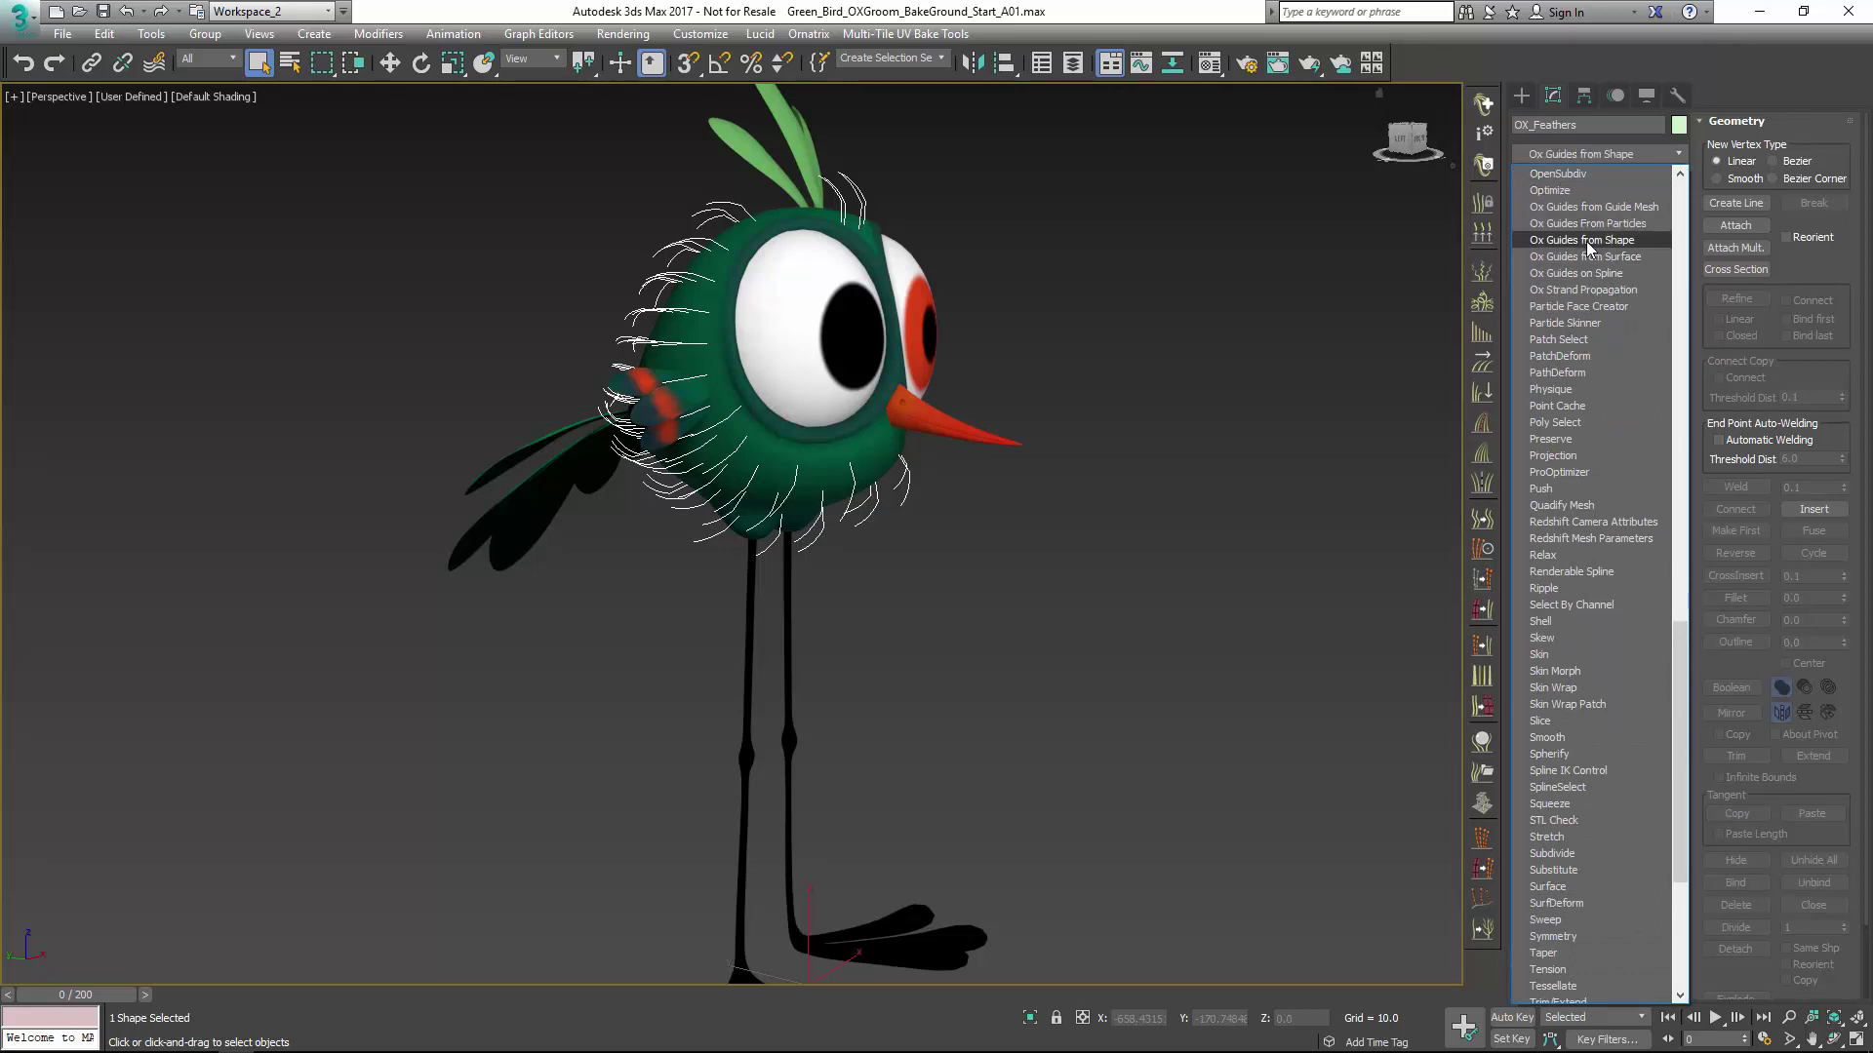
pyautogui.click(1586, 240)
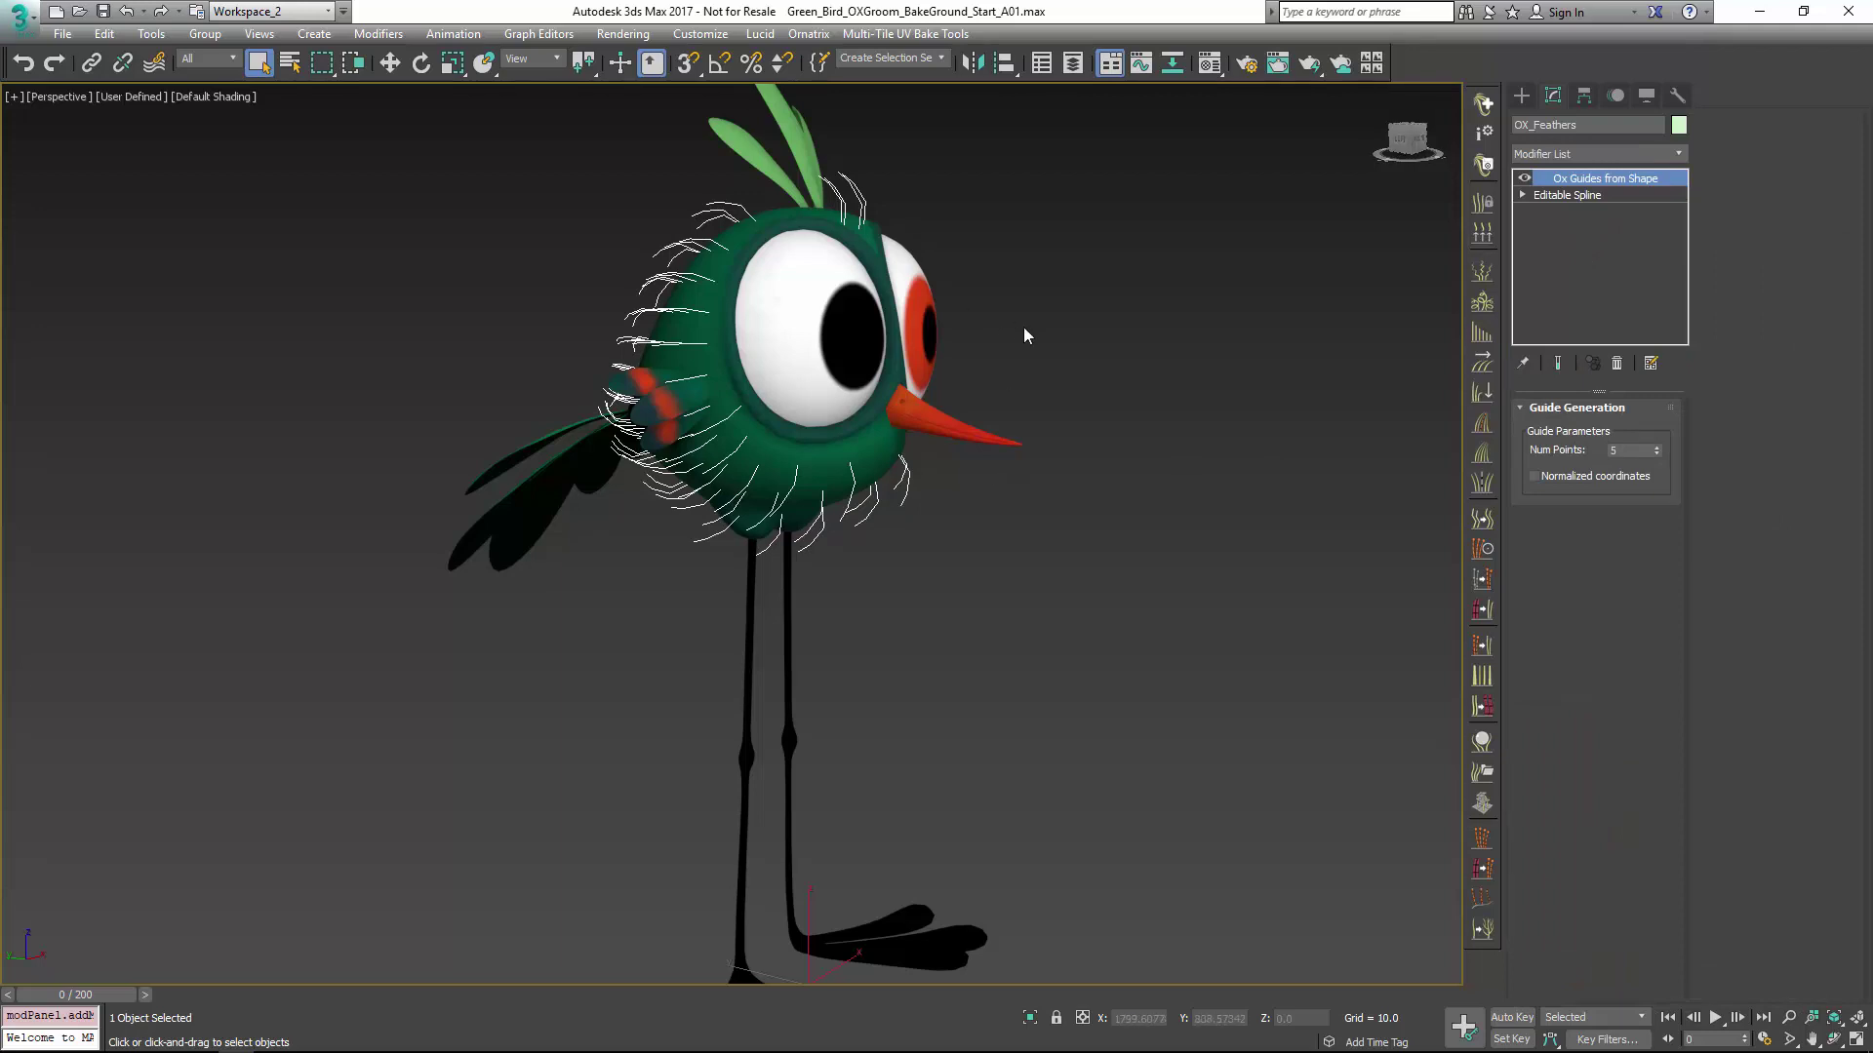
# Step: Add an Ox Hair from Guides modifier above Ox Guides from Shape on OX_Feathers
pyautogui.click(1575, 154)
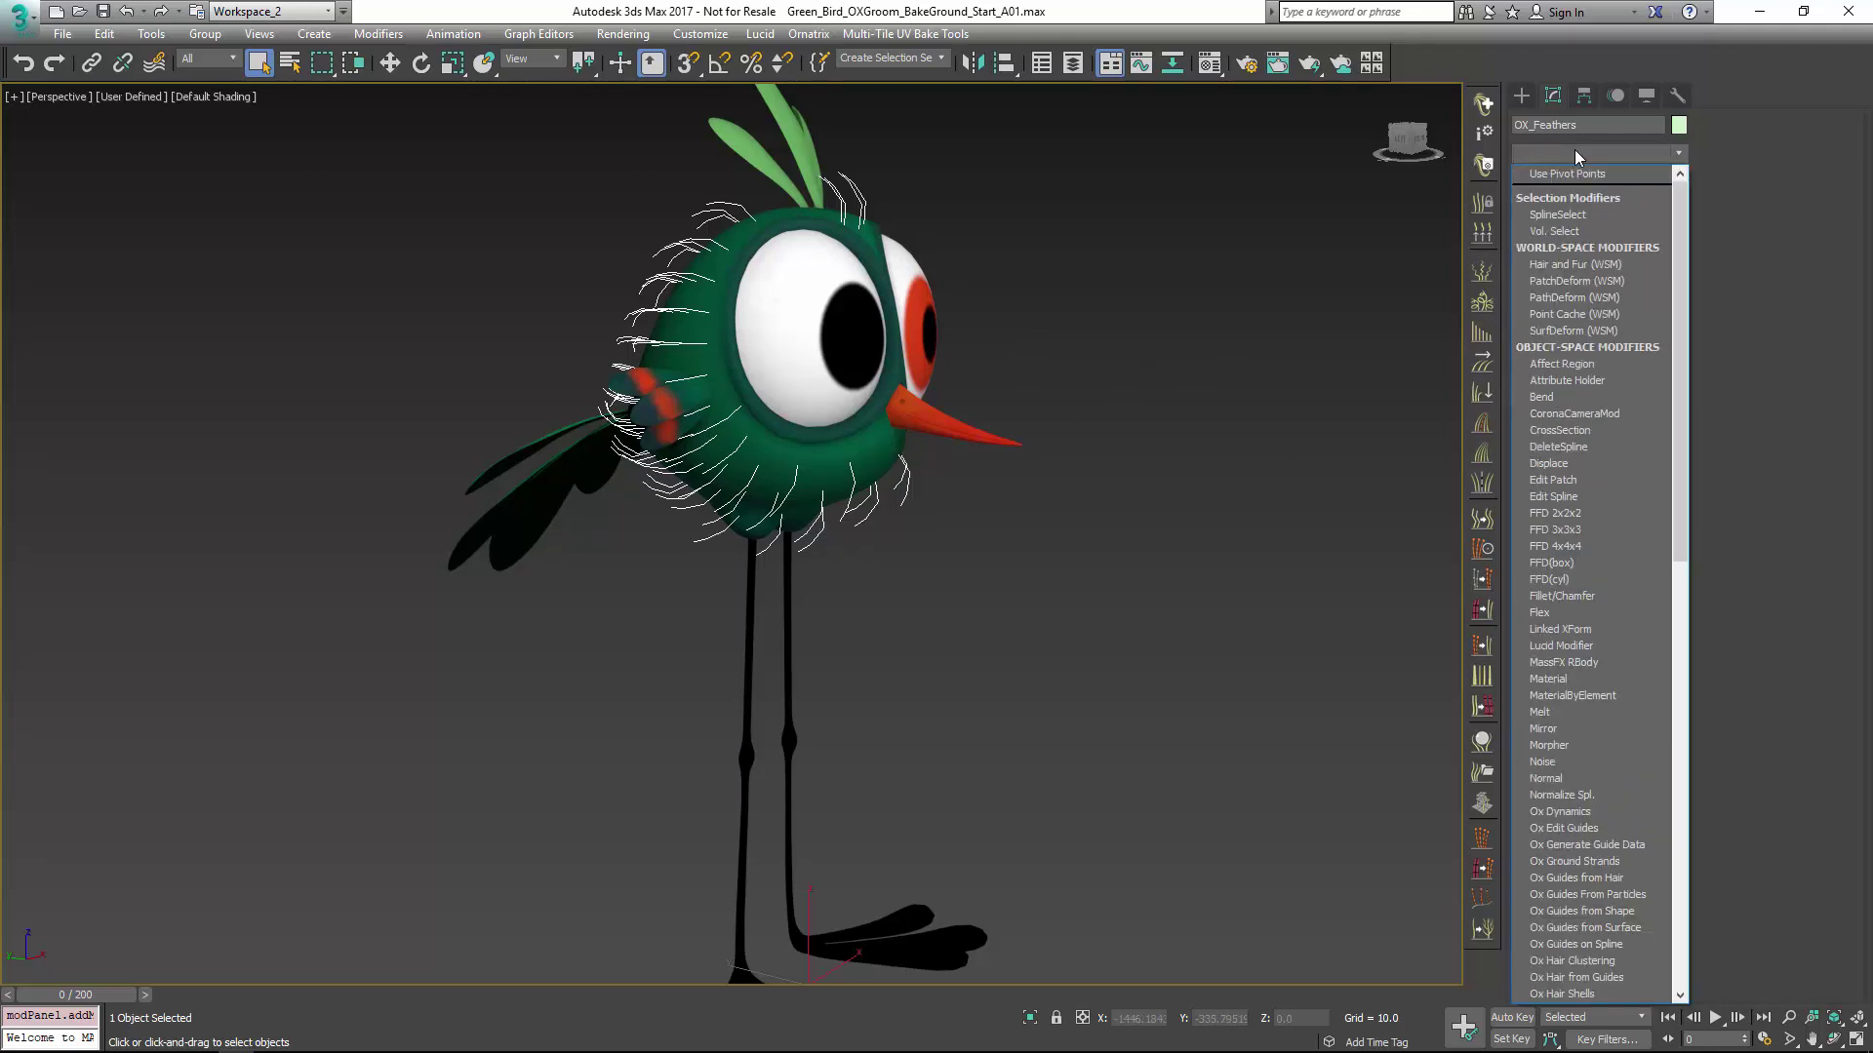
pyautogui.write('ox')
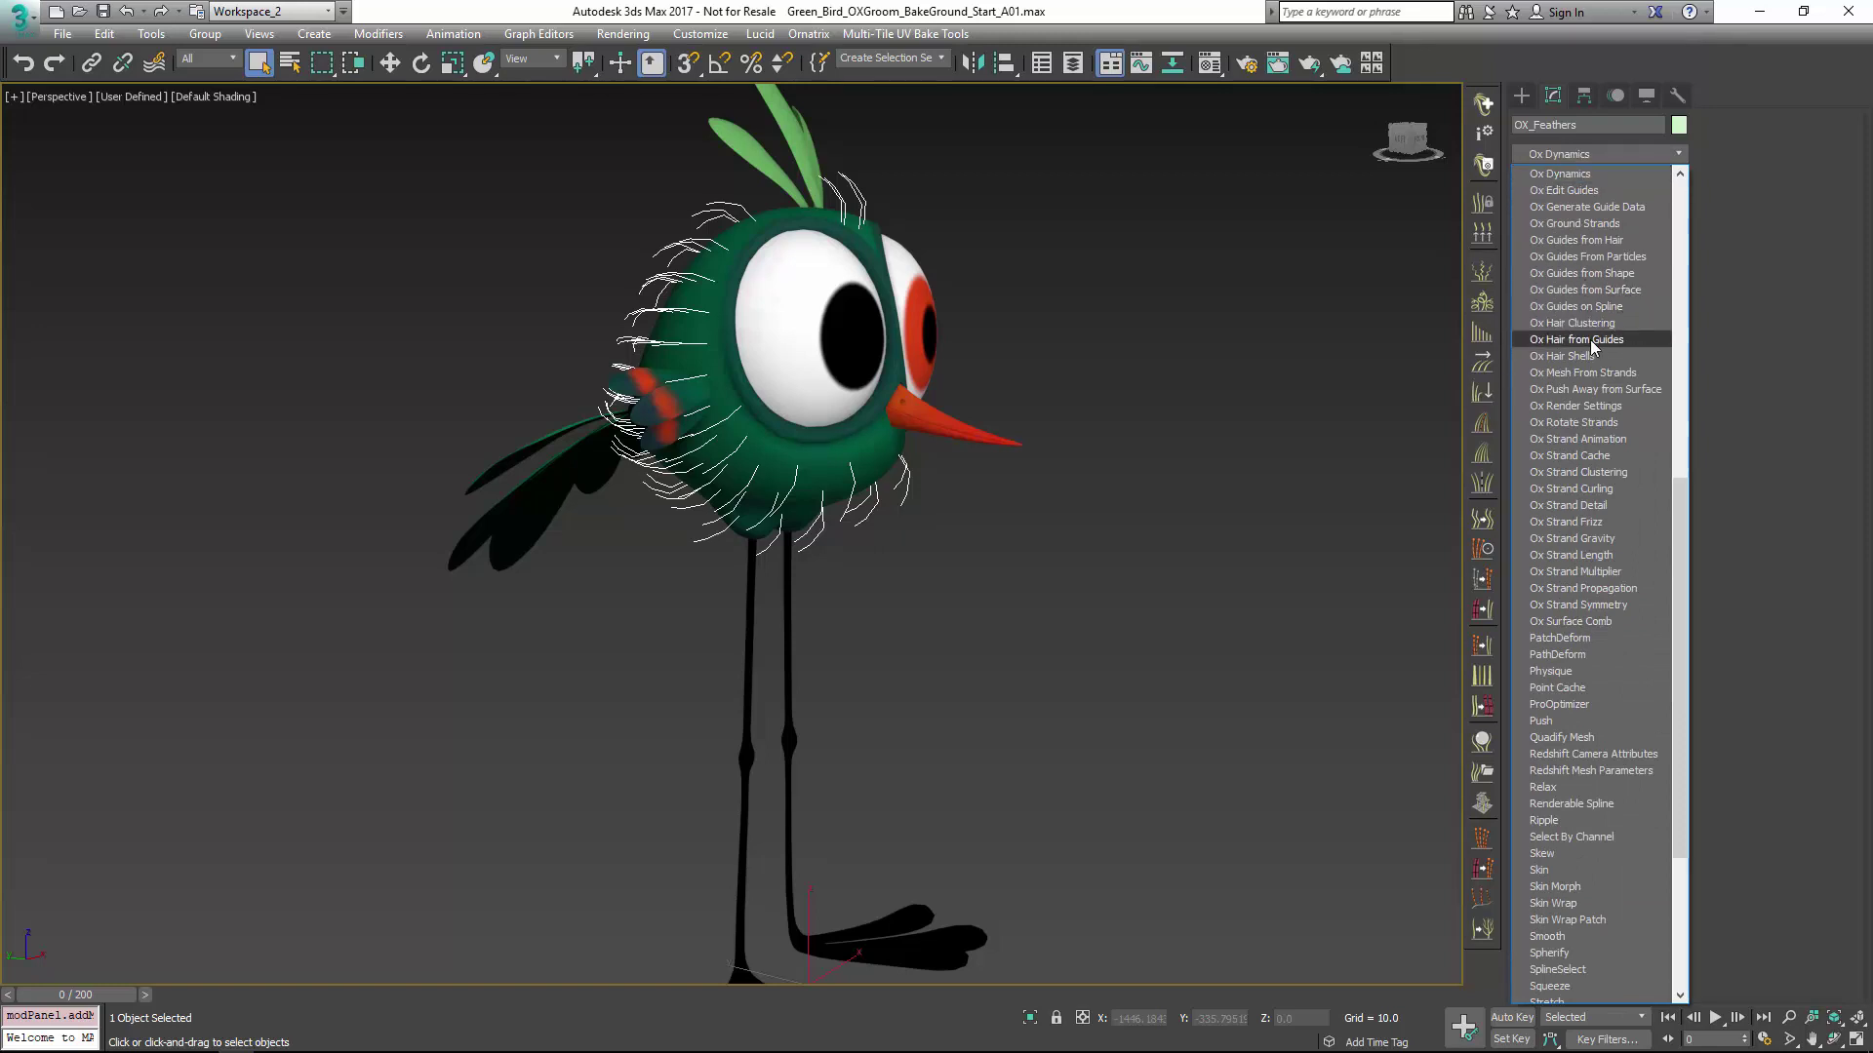
pyautogui.click(1590, 340)
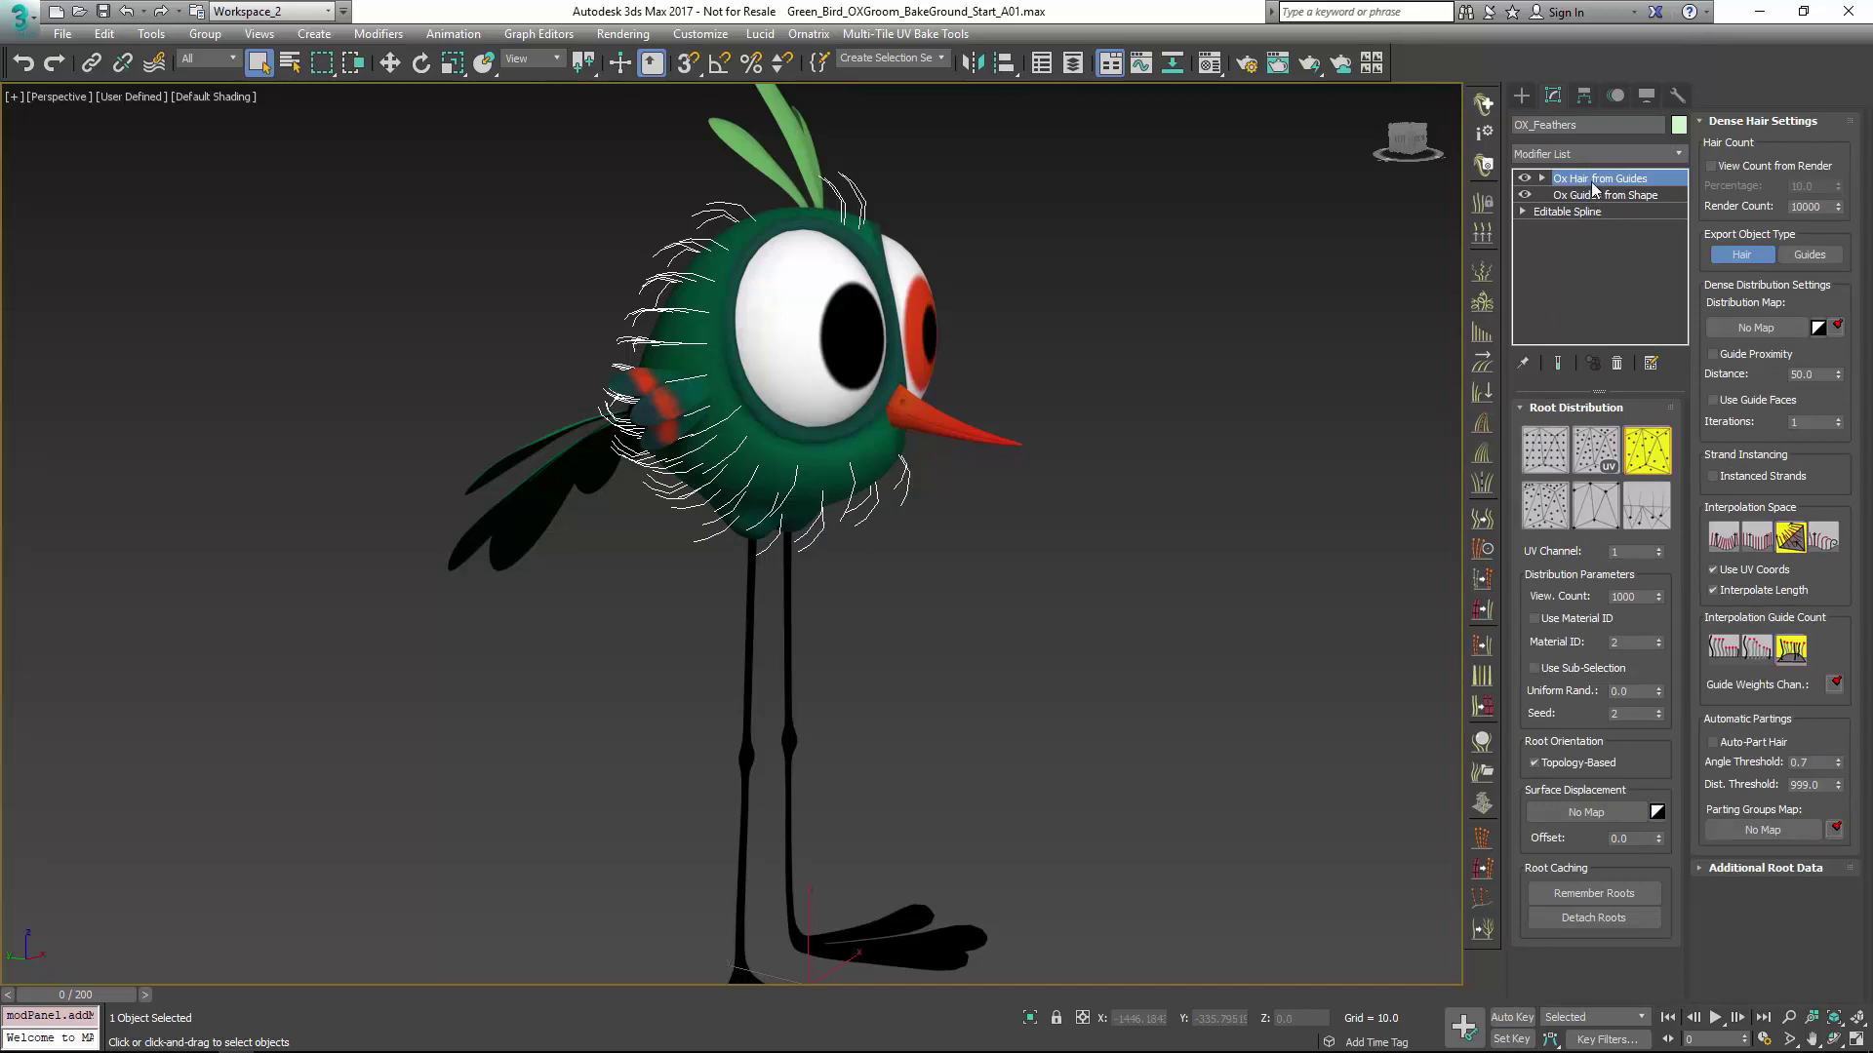
# Step: Try another root distribution mode, restore Random Area-based, and review Ox Guides from Shape
pyautogui.click(1551, 462)
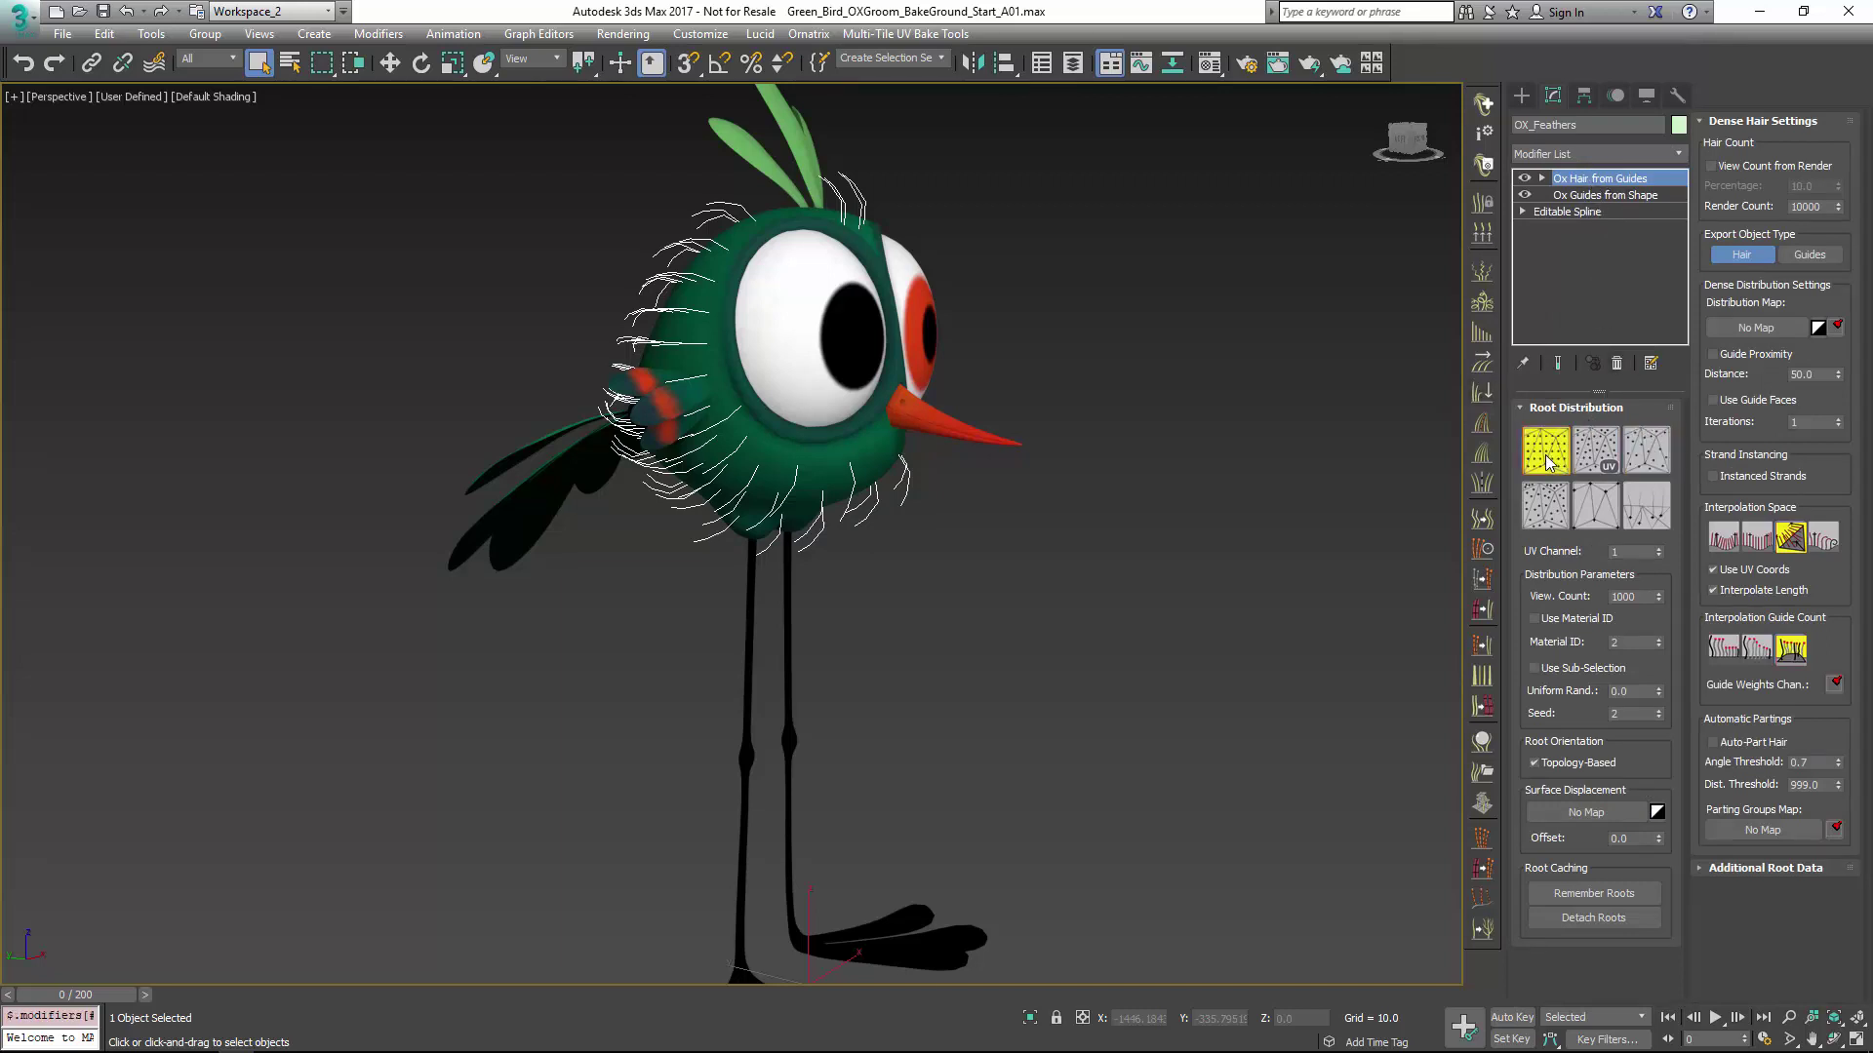
pyautogui.click(1661, 462)
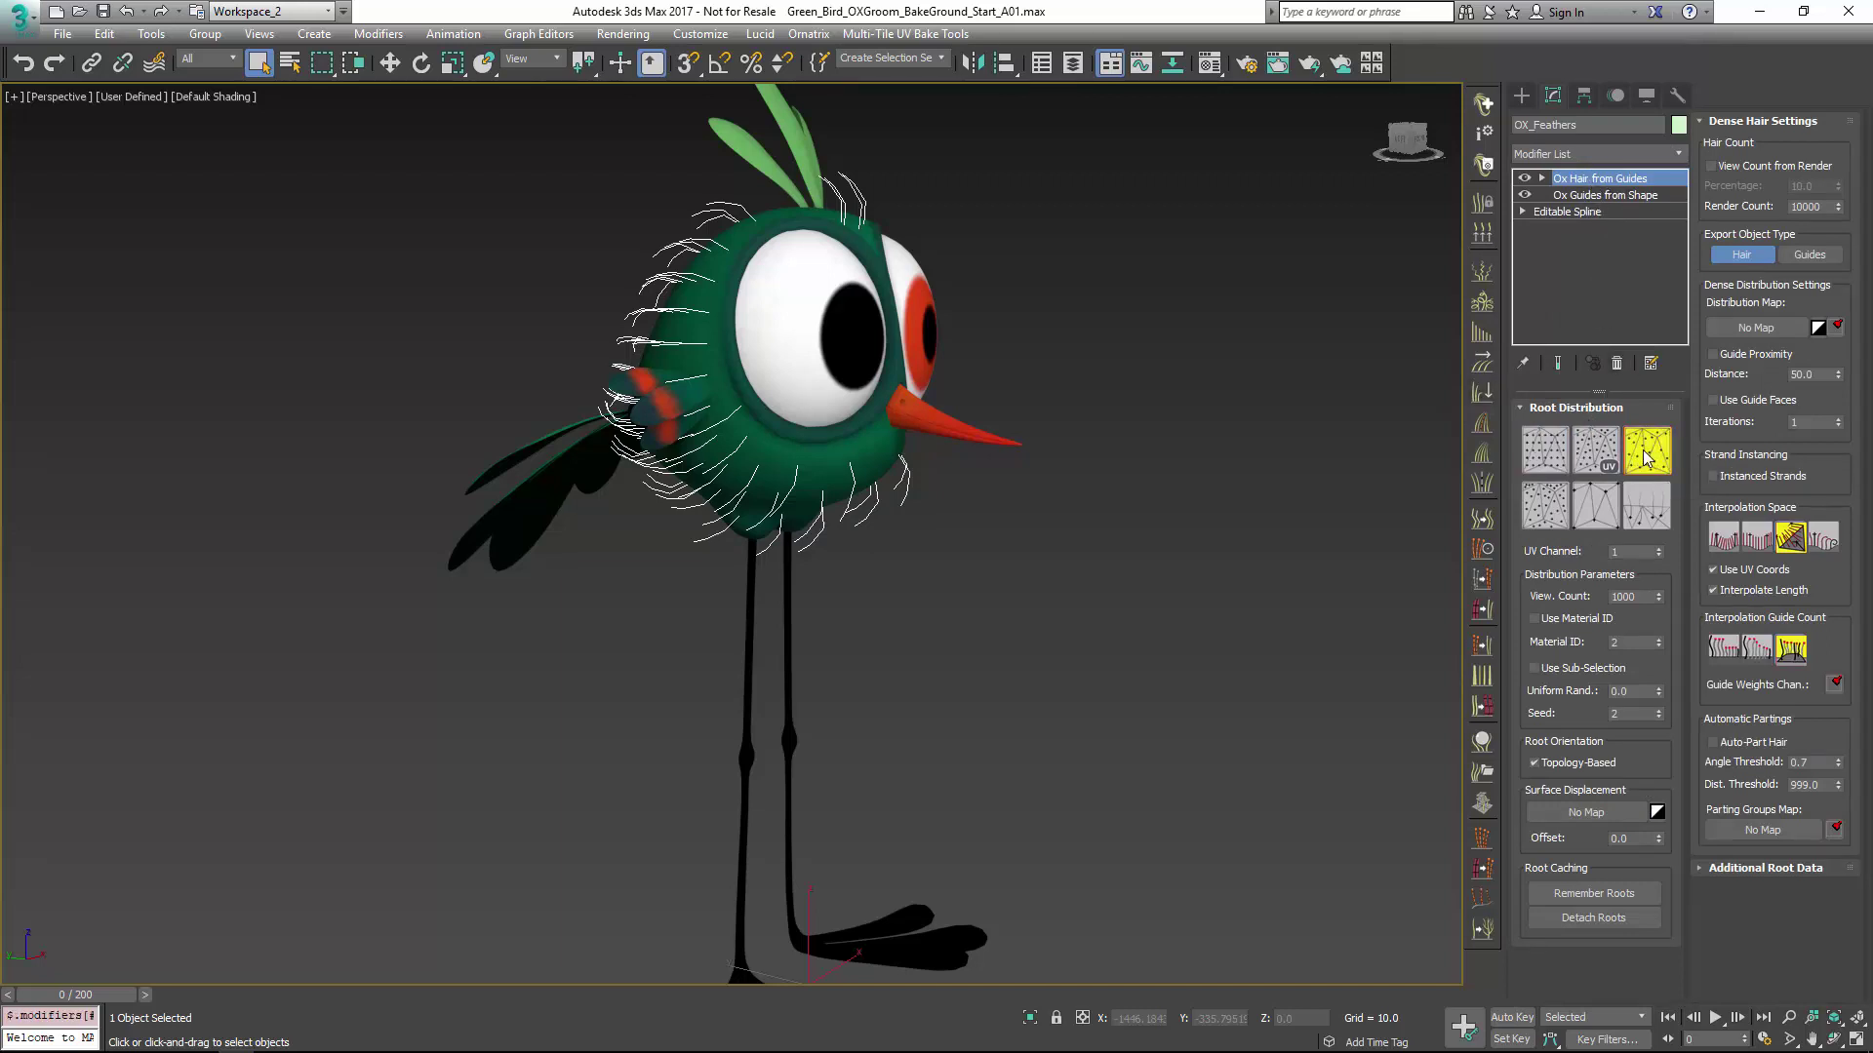
pyautogui.click(1590, 195)
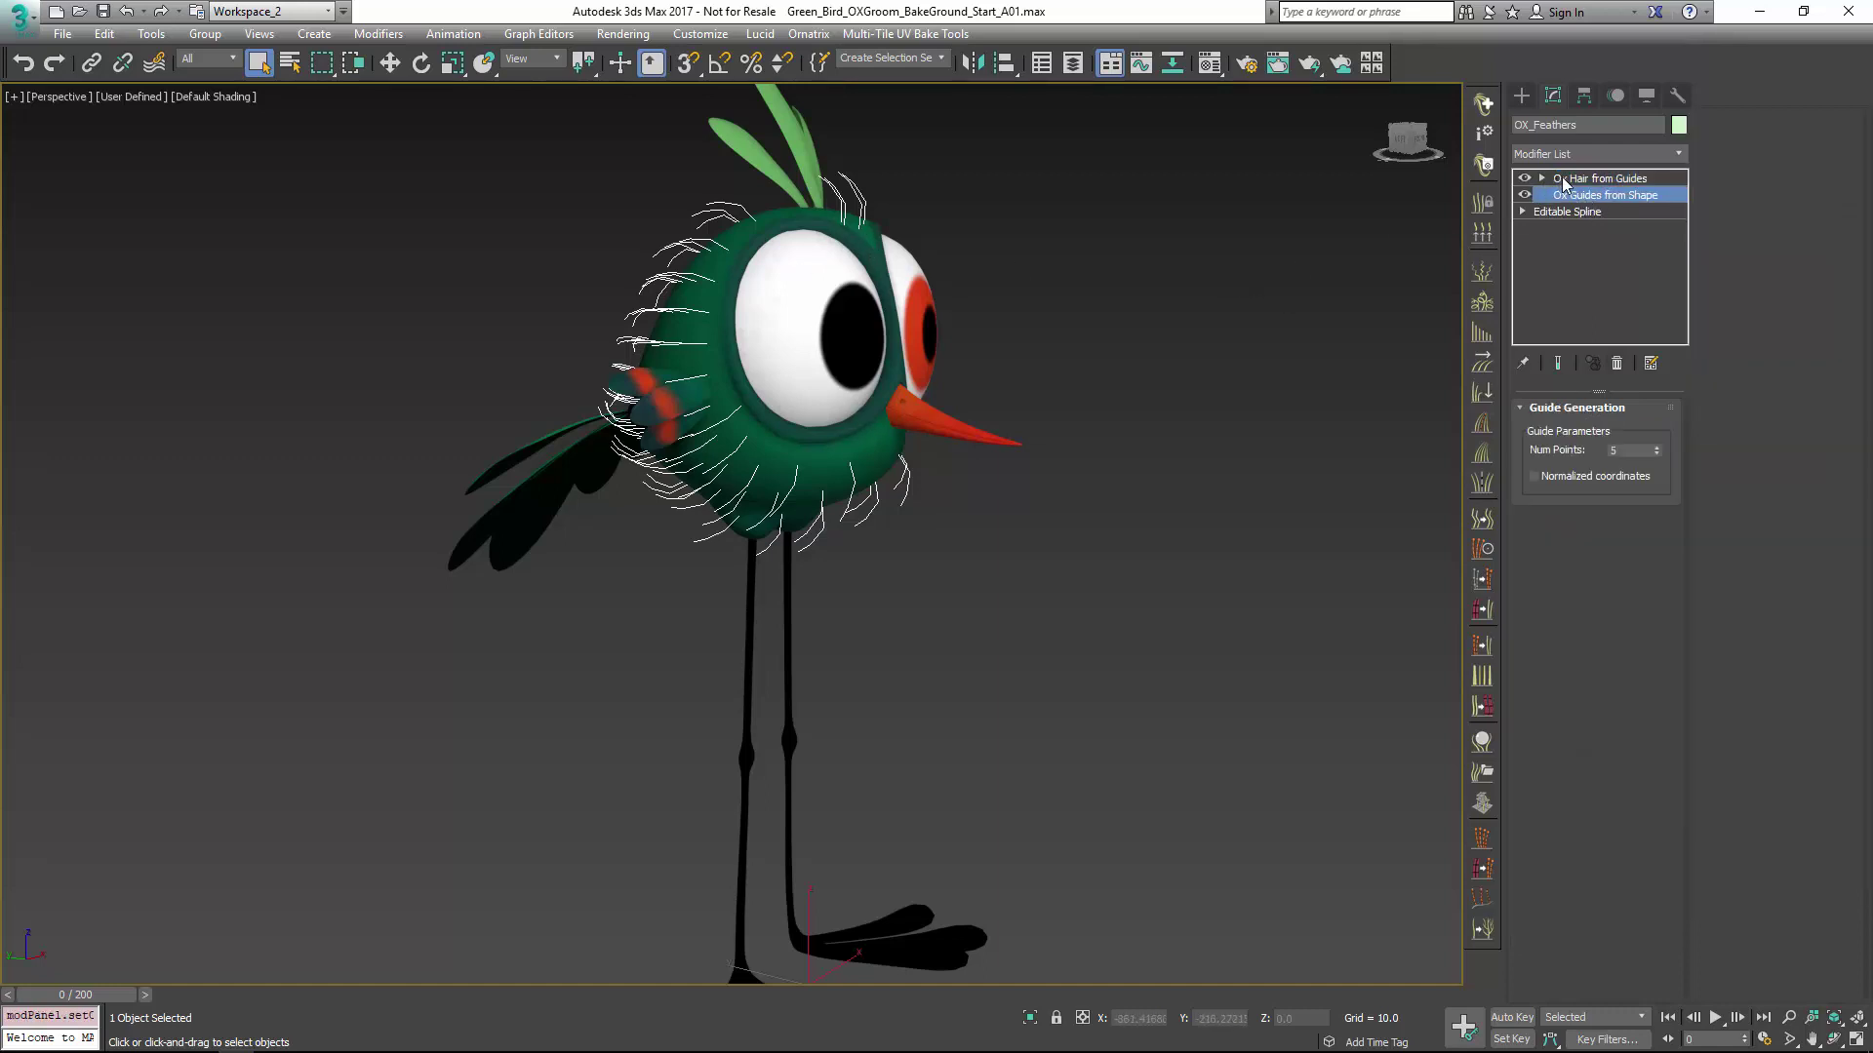
pyautogui.click(1568, 183)
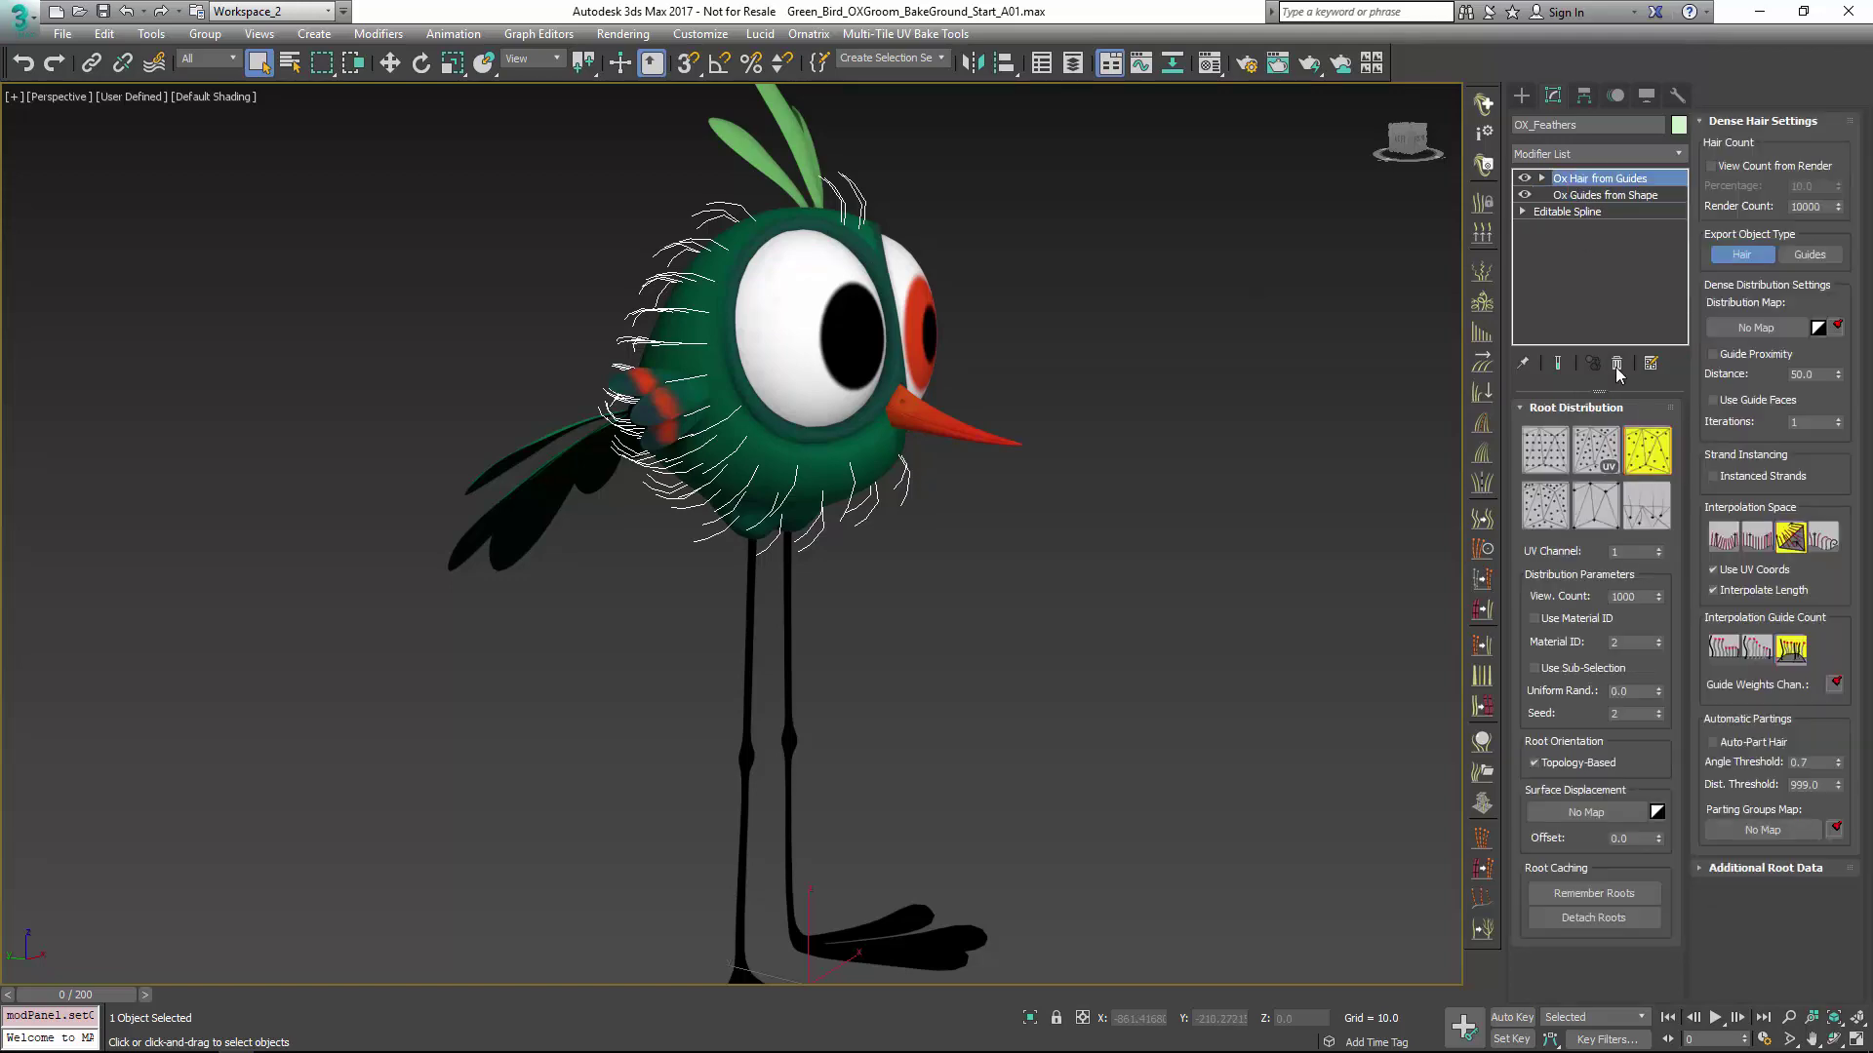
# Step: Replace Ox Hair from Guides with an Ox Ground Strands modifier
pyautogui.click(1616, 363)
pyautogui.click(1556, 156)
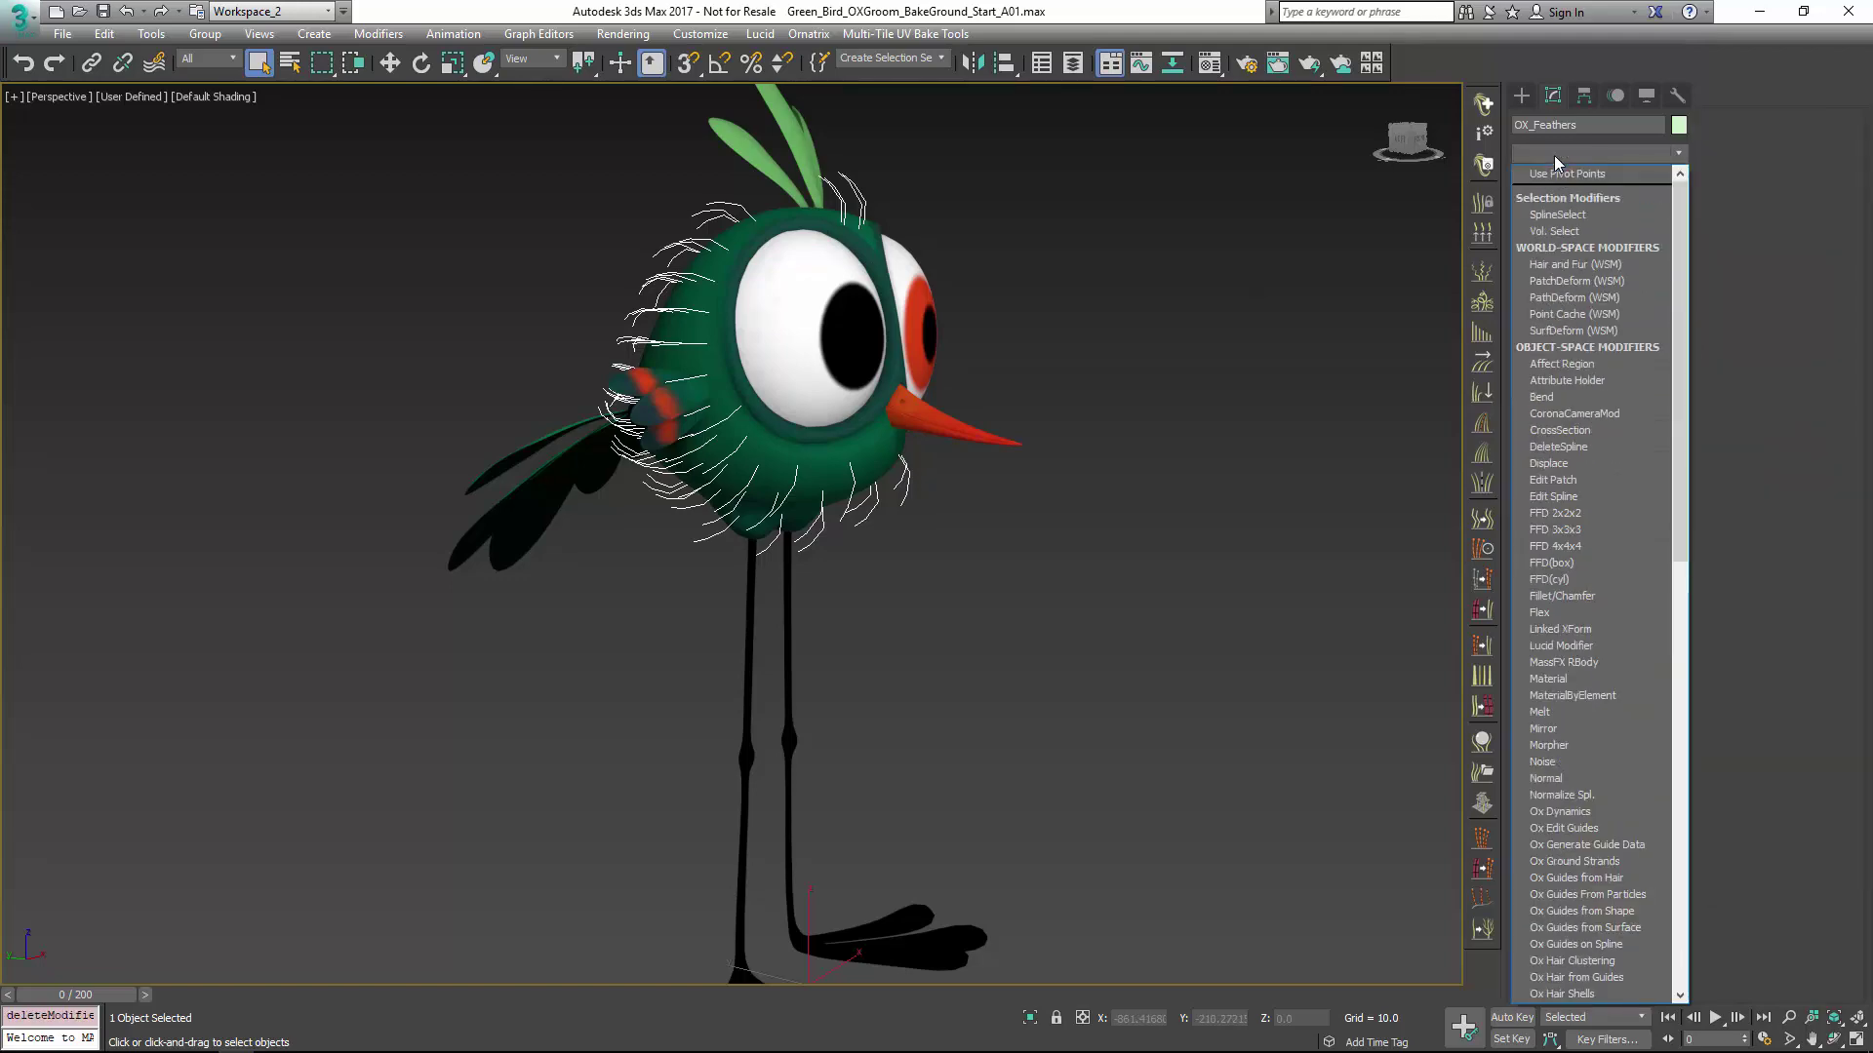
pyautogui.write('ox')
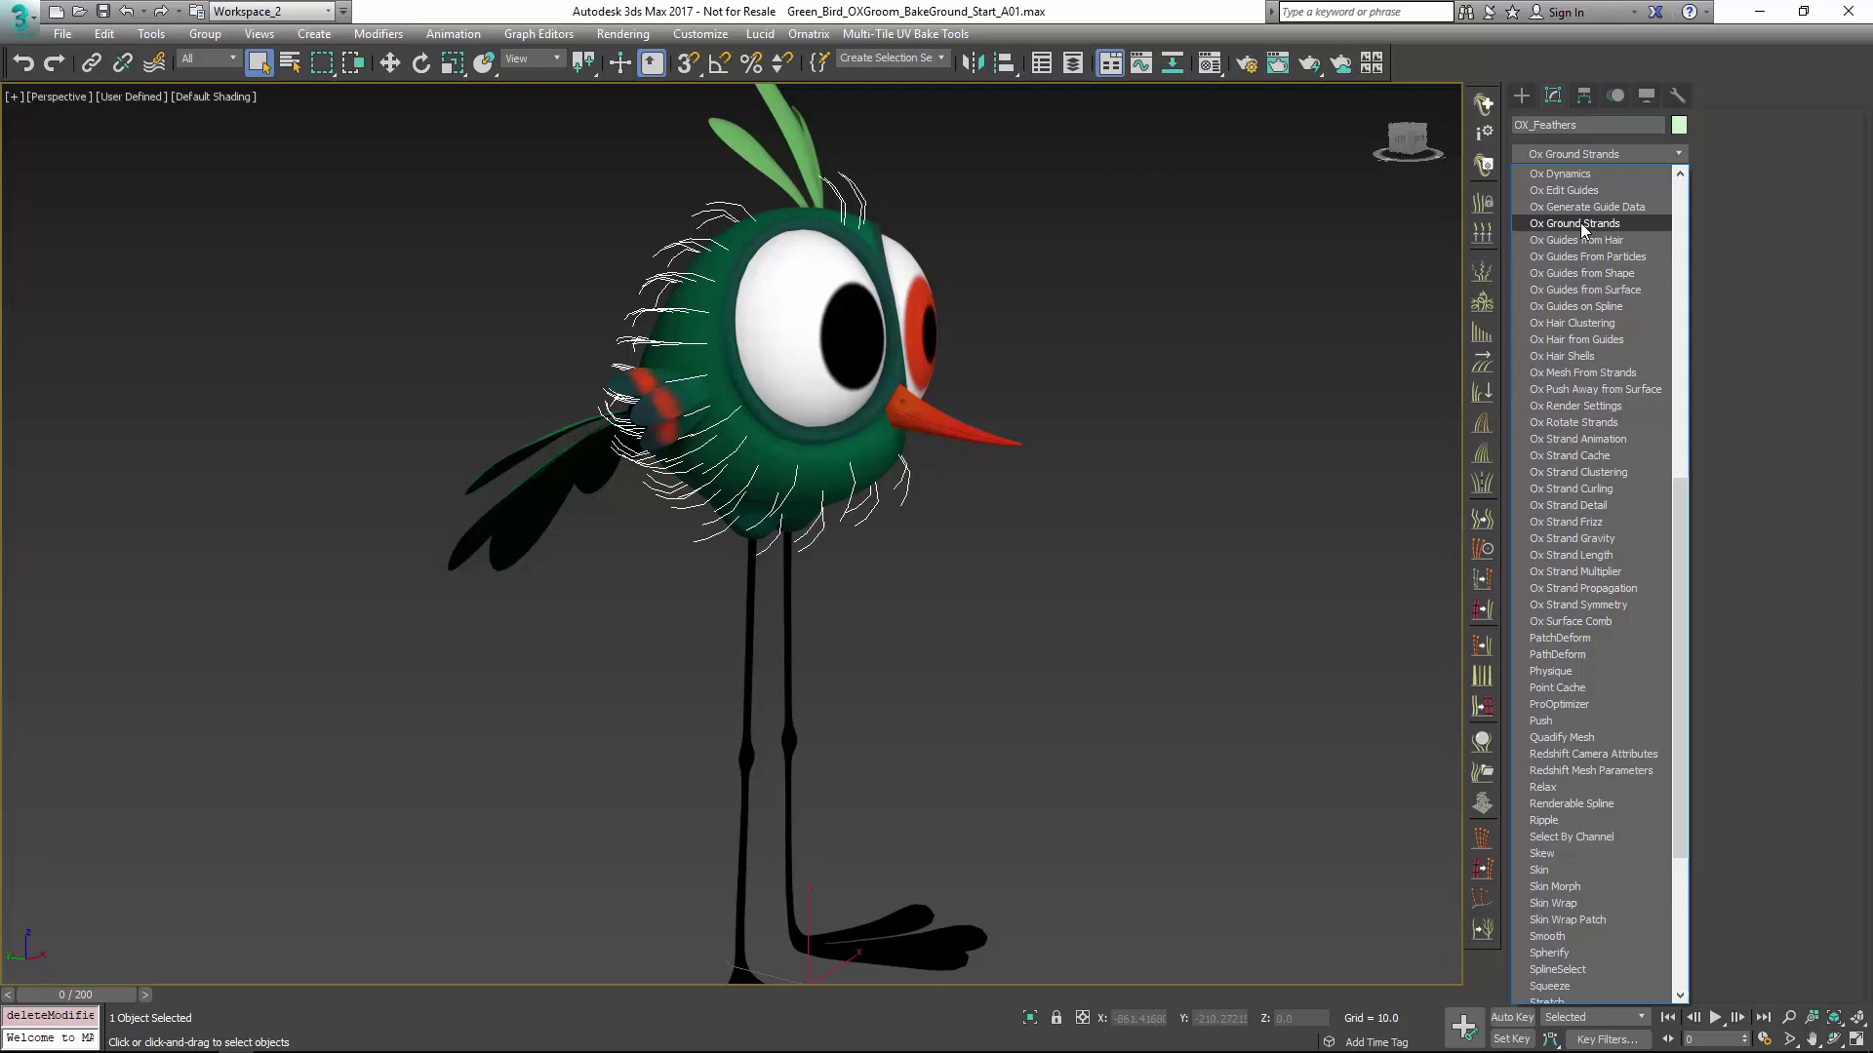
pyautogui.click(1580, 224)
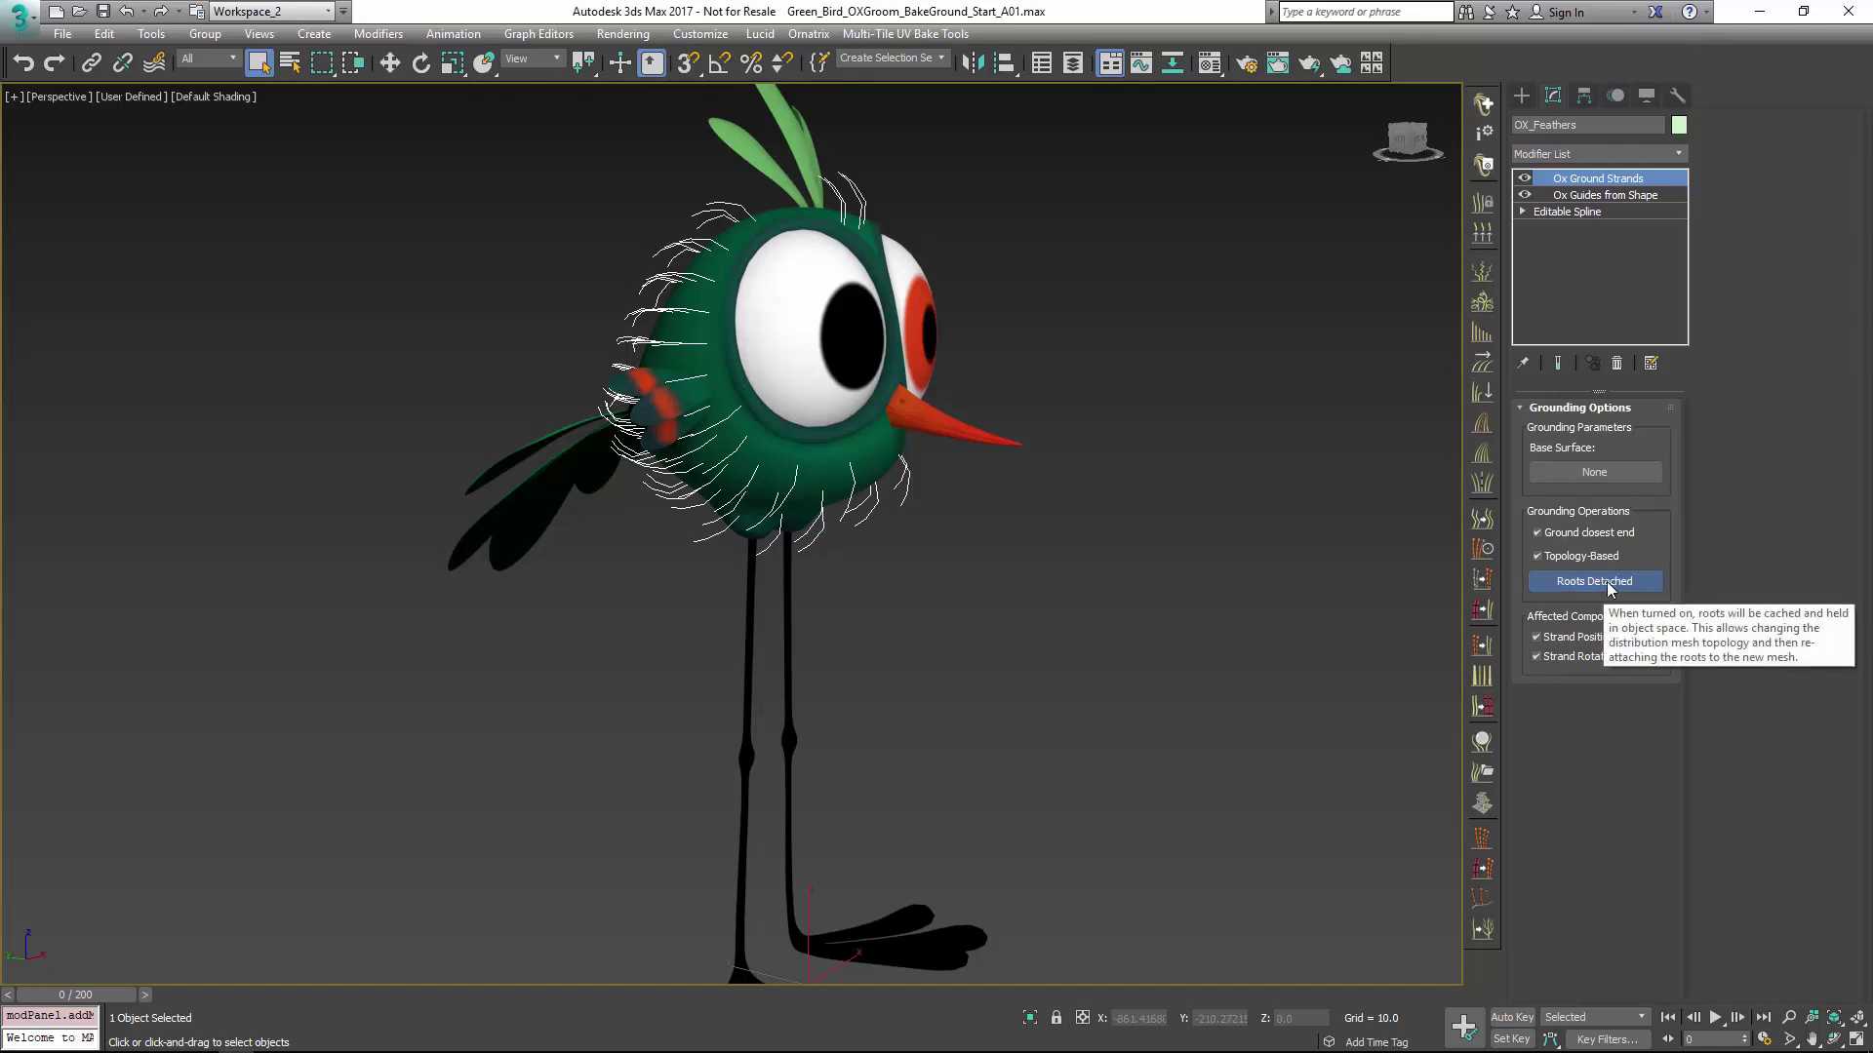
# Step: Ground the strands with Bird as the base surface and Roots Detached off
pyautogui.click(1580, 474)
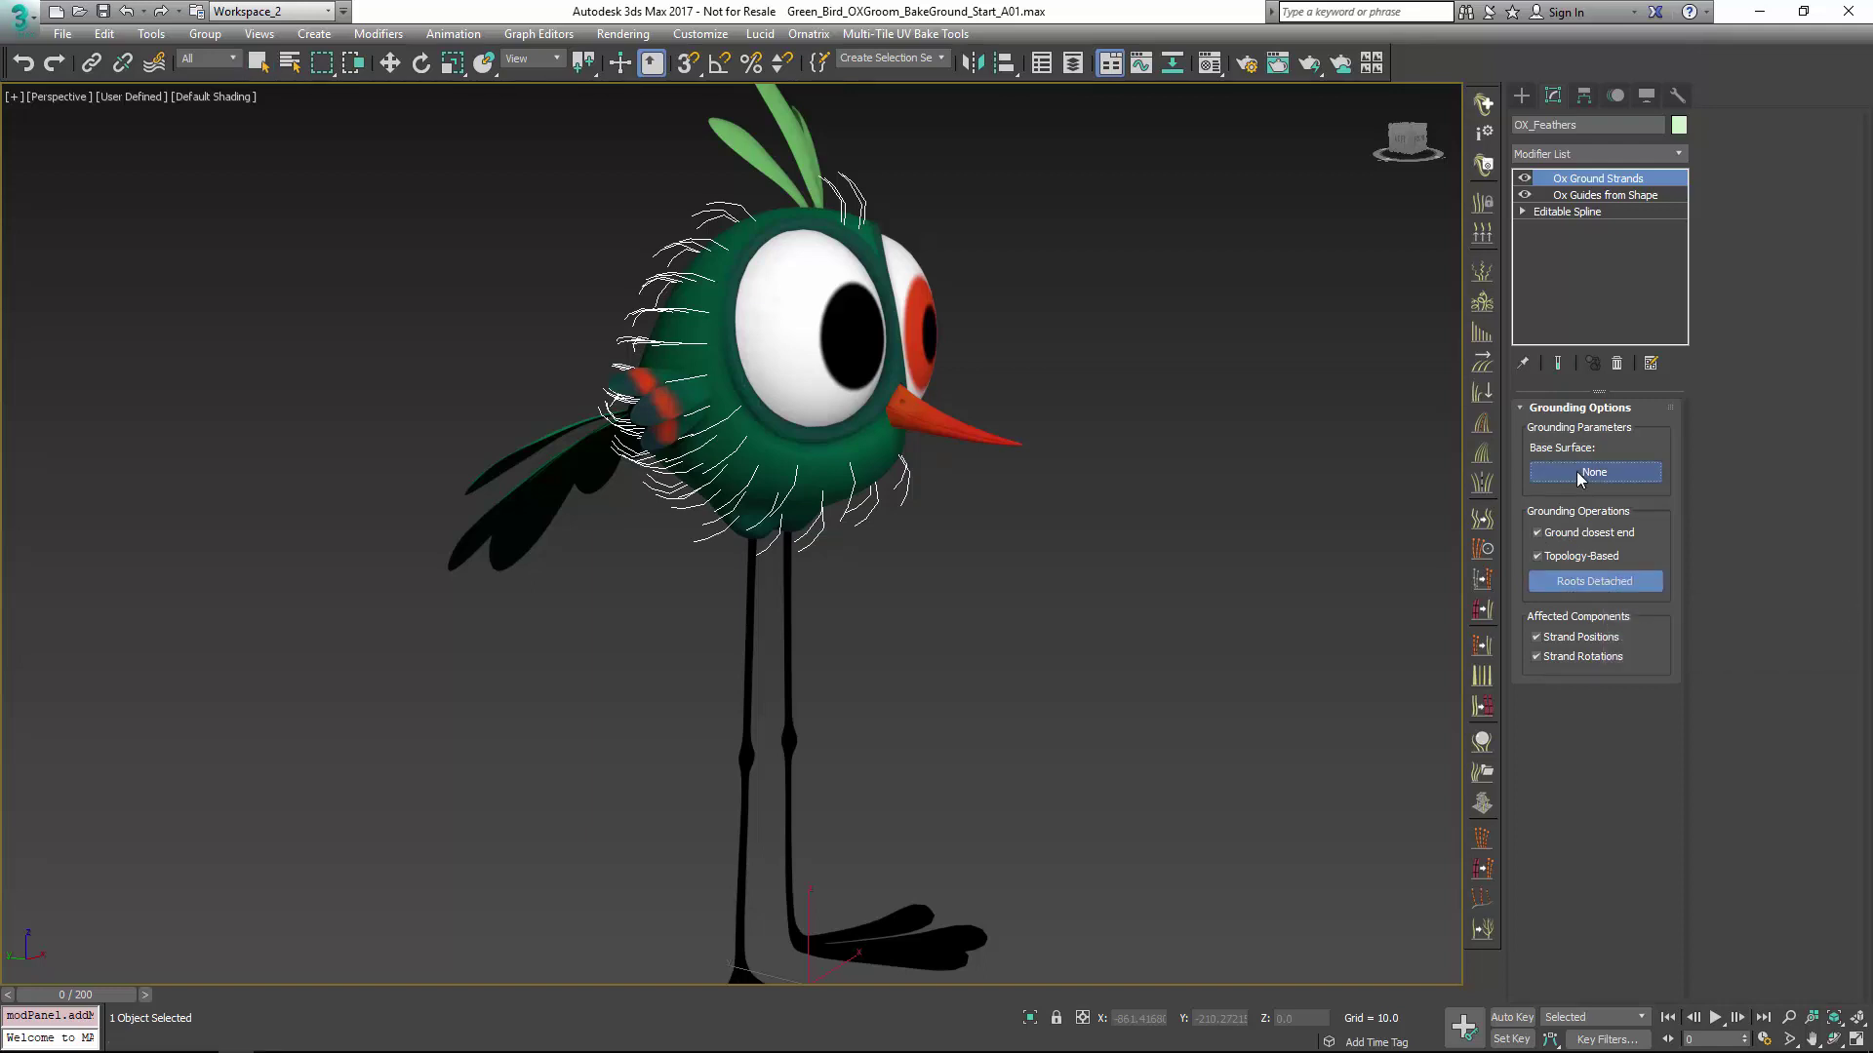
pyautogui.click(785, 213)
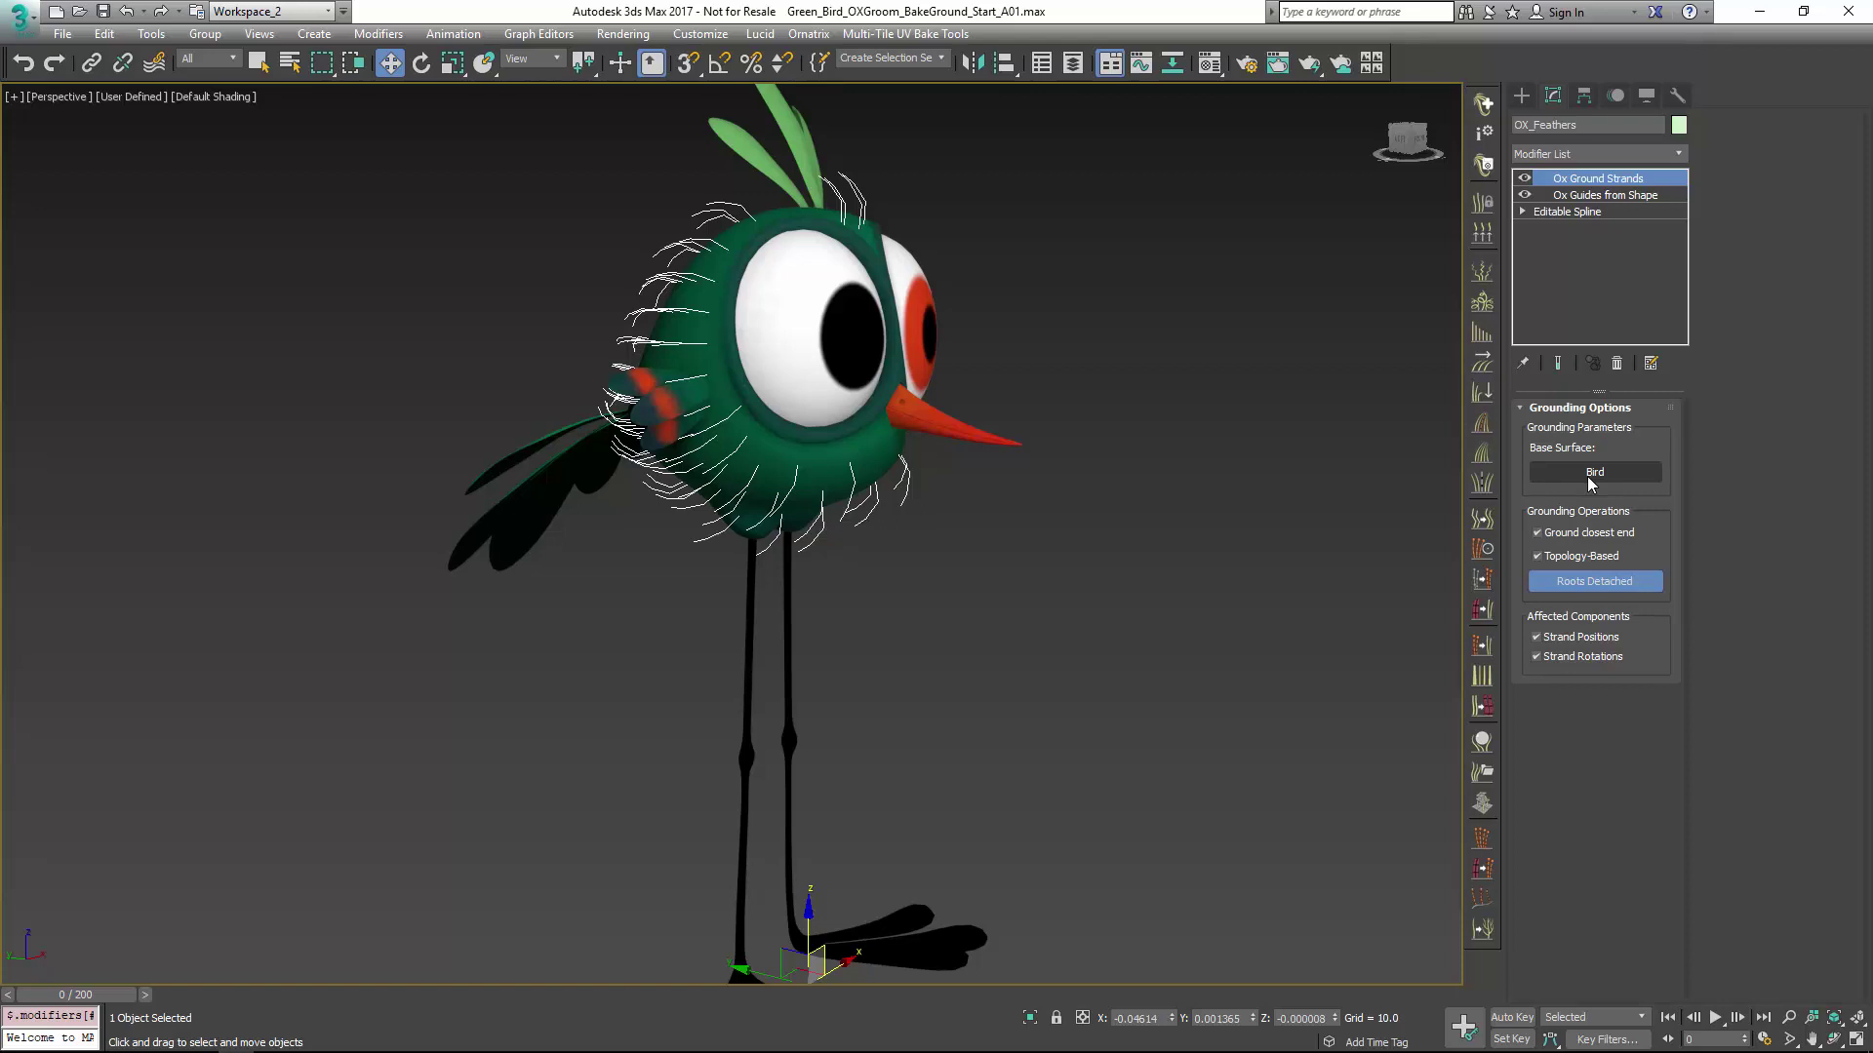
pyautogui.click(1609, 584)
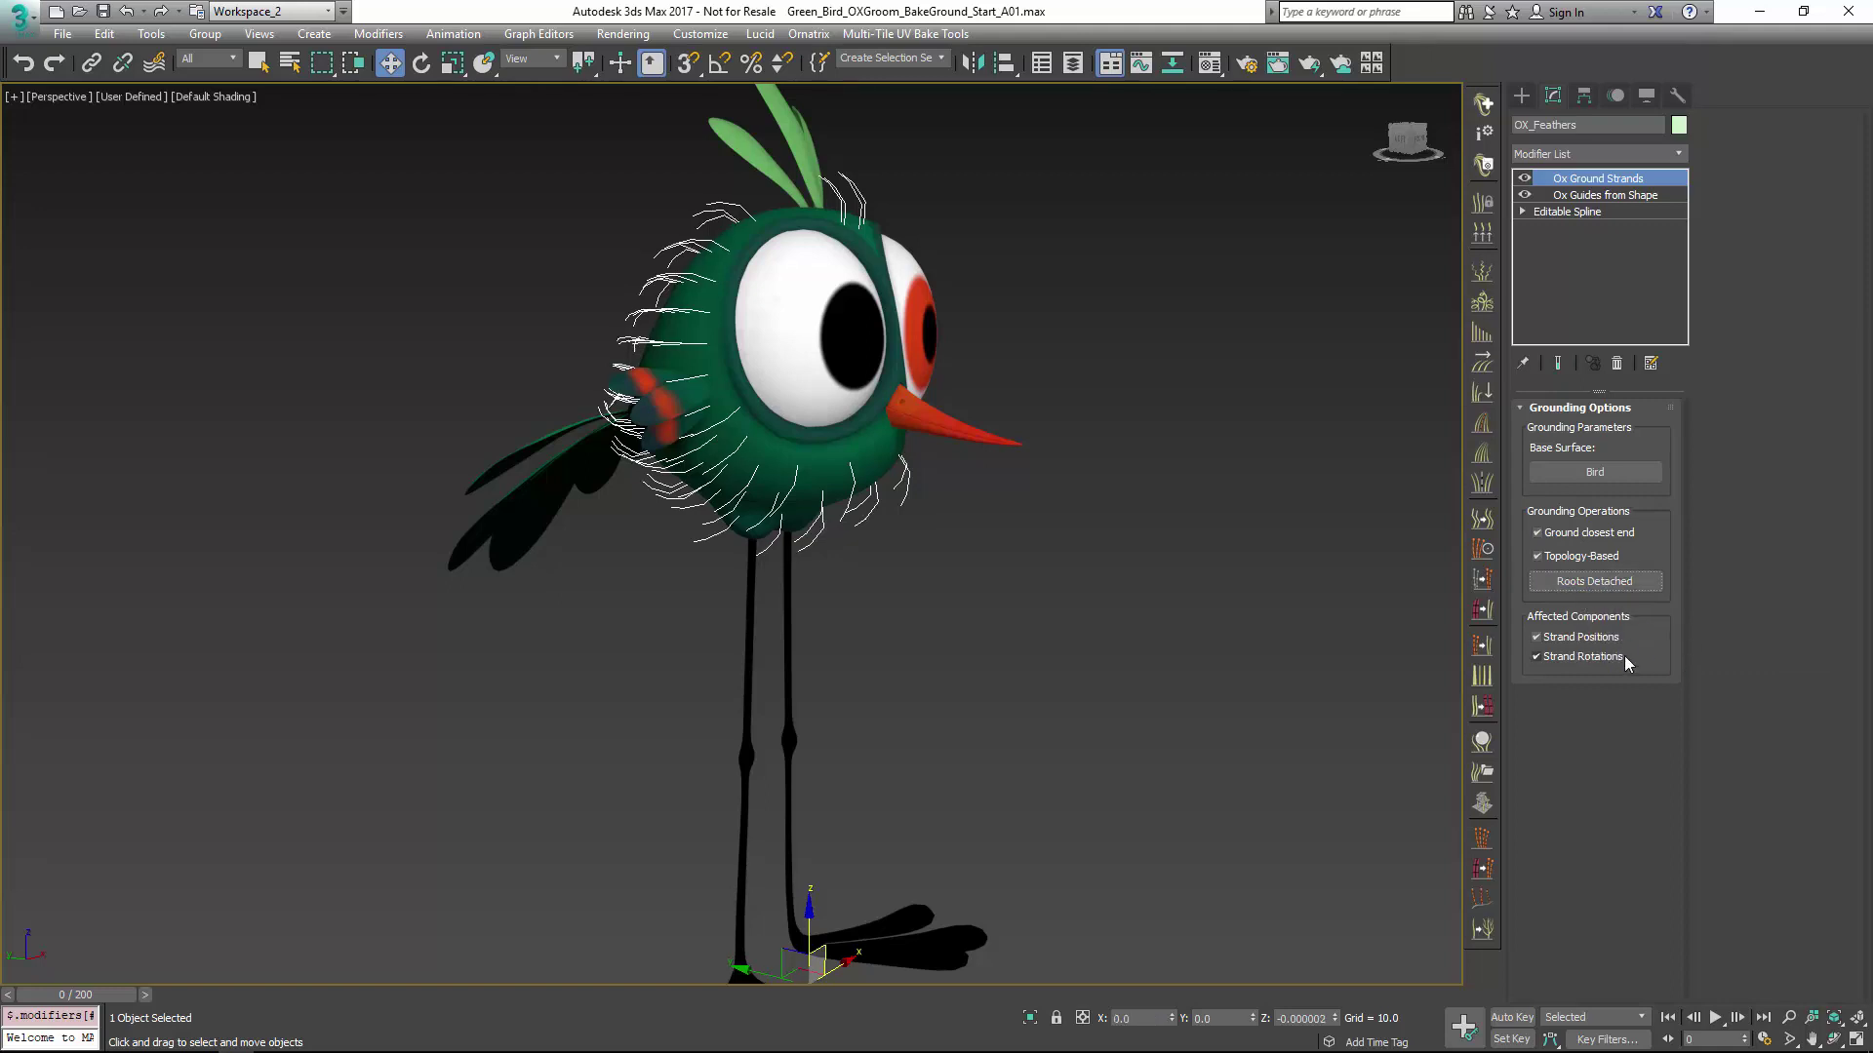
# Step: Toggle Ox Ground Strands' Roots Detached on and back off, then show Ox Hair from Guides on top
pyautogui.click(1601, 587)
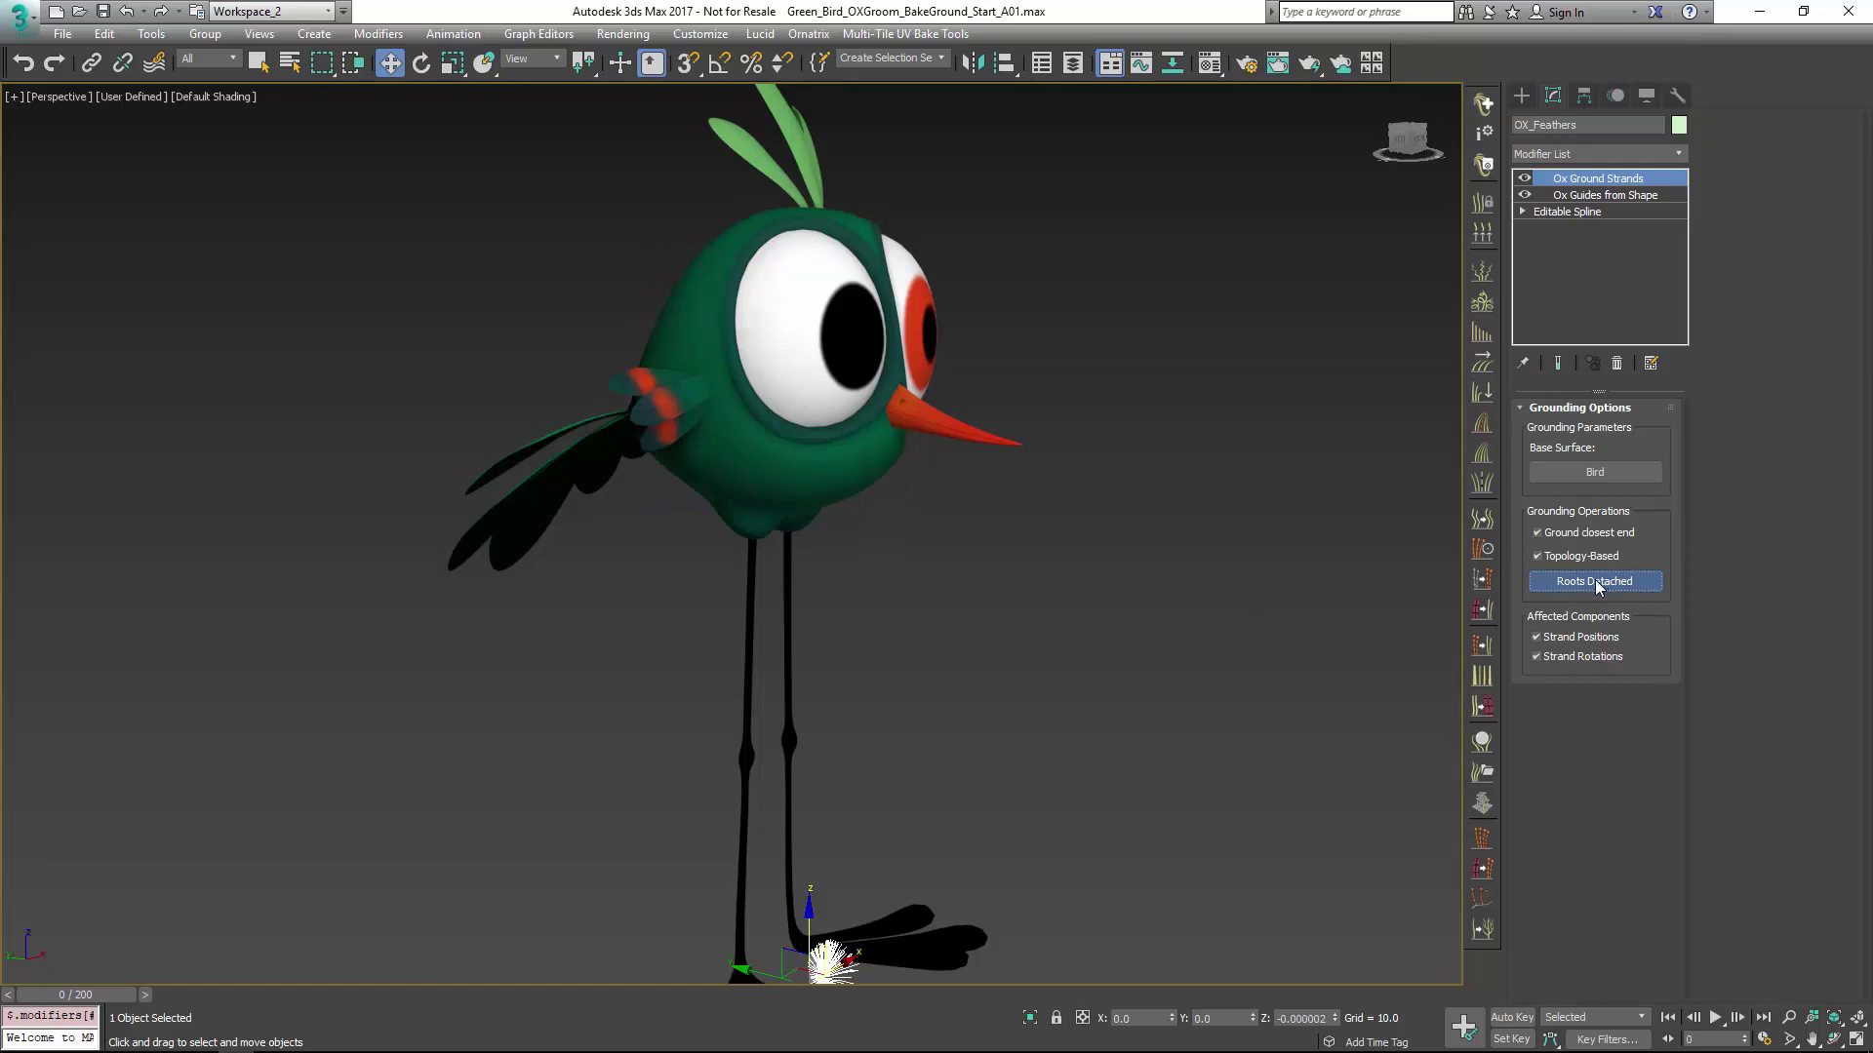
pyautogui.click(1576, 156)
pyautogui.write('ox guides on')
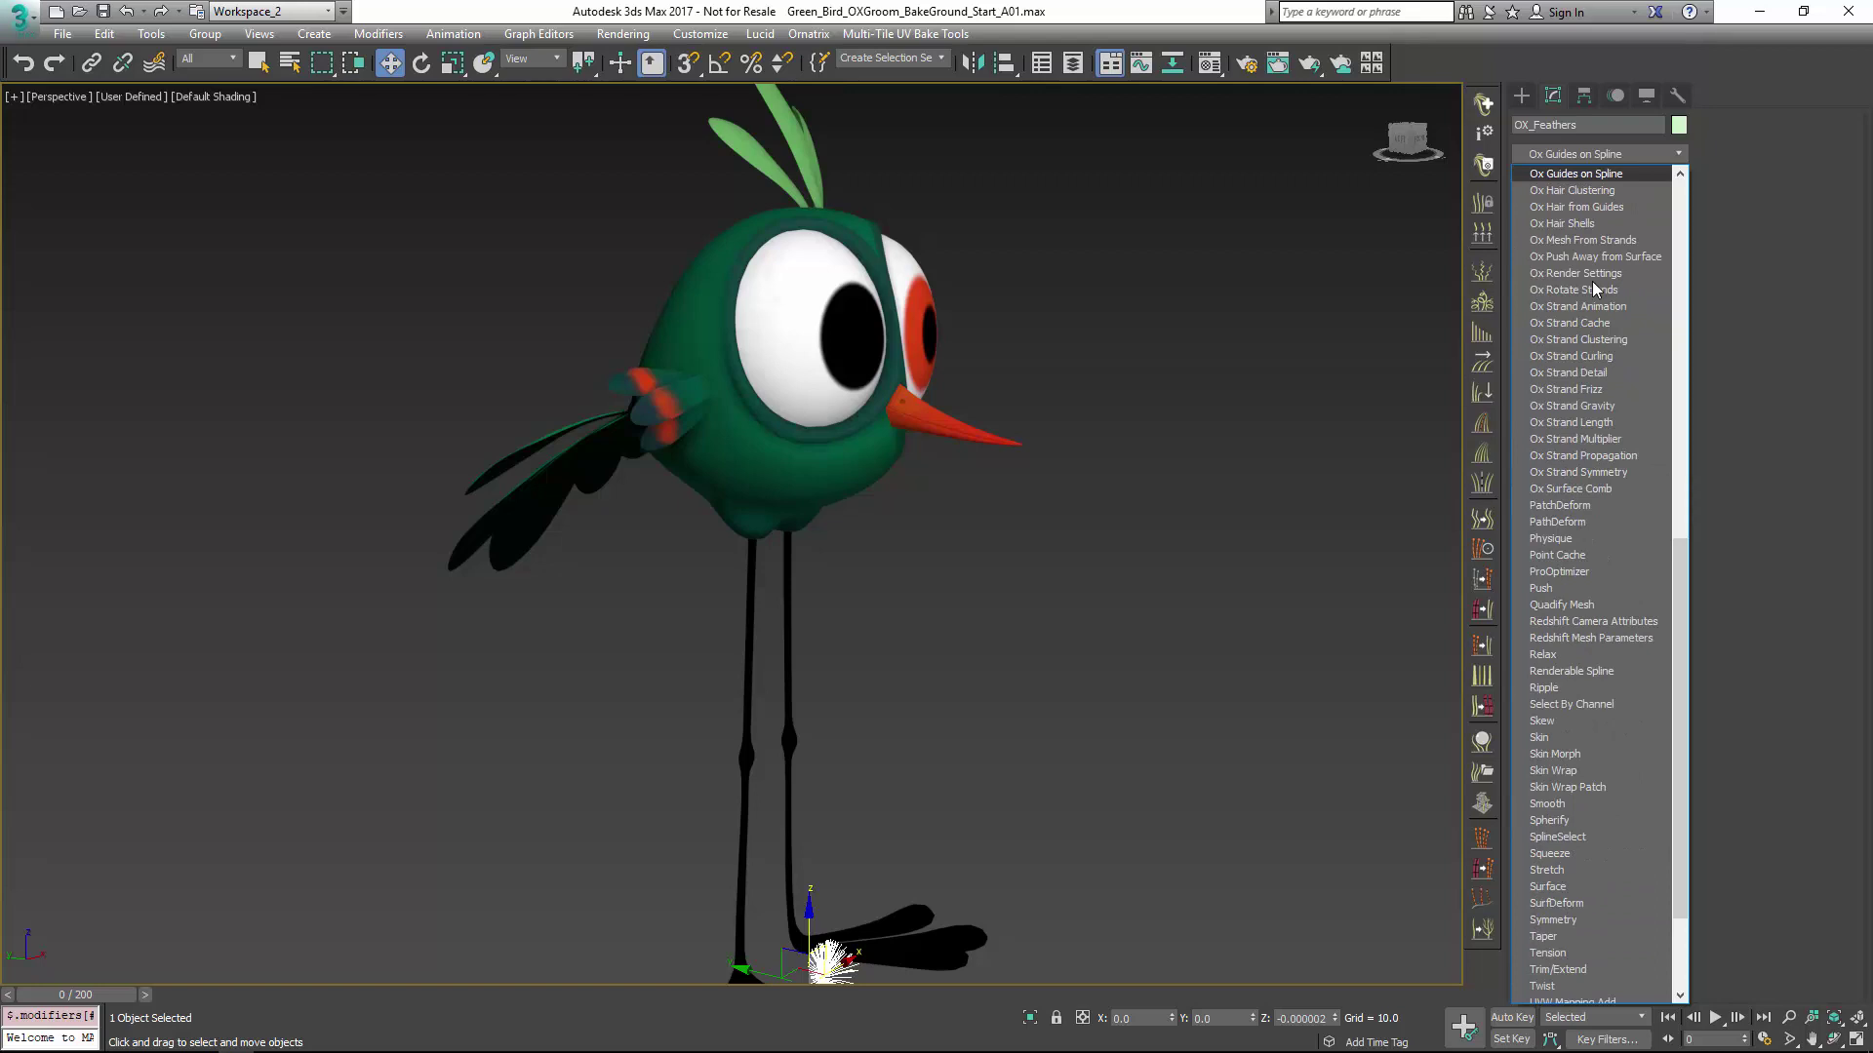
pyautogui.press('Escape')
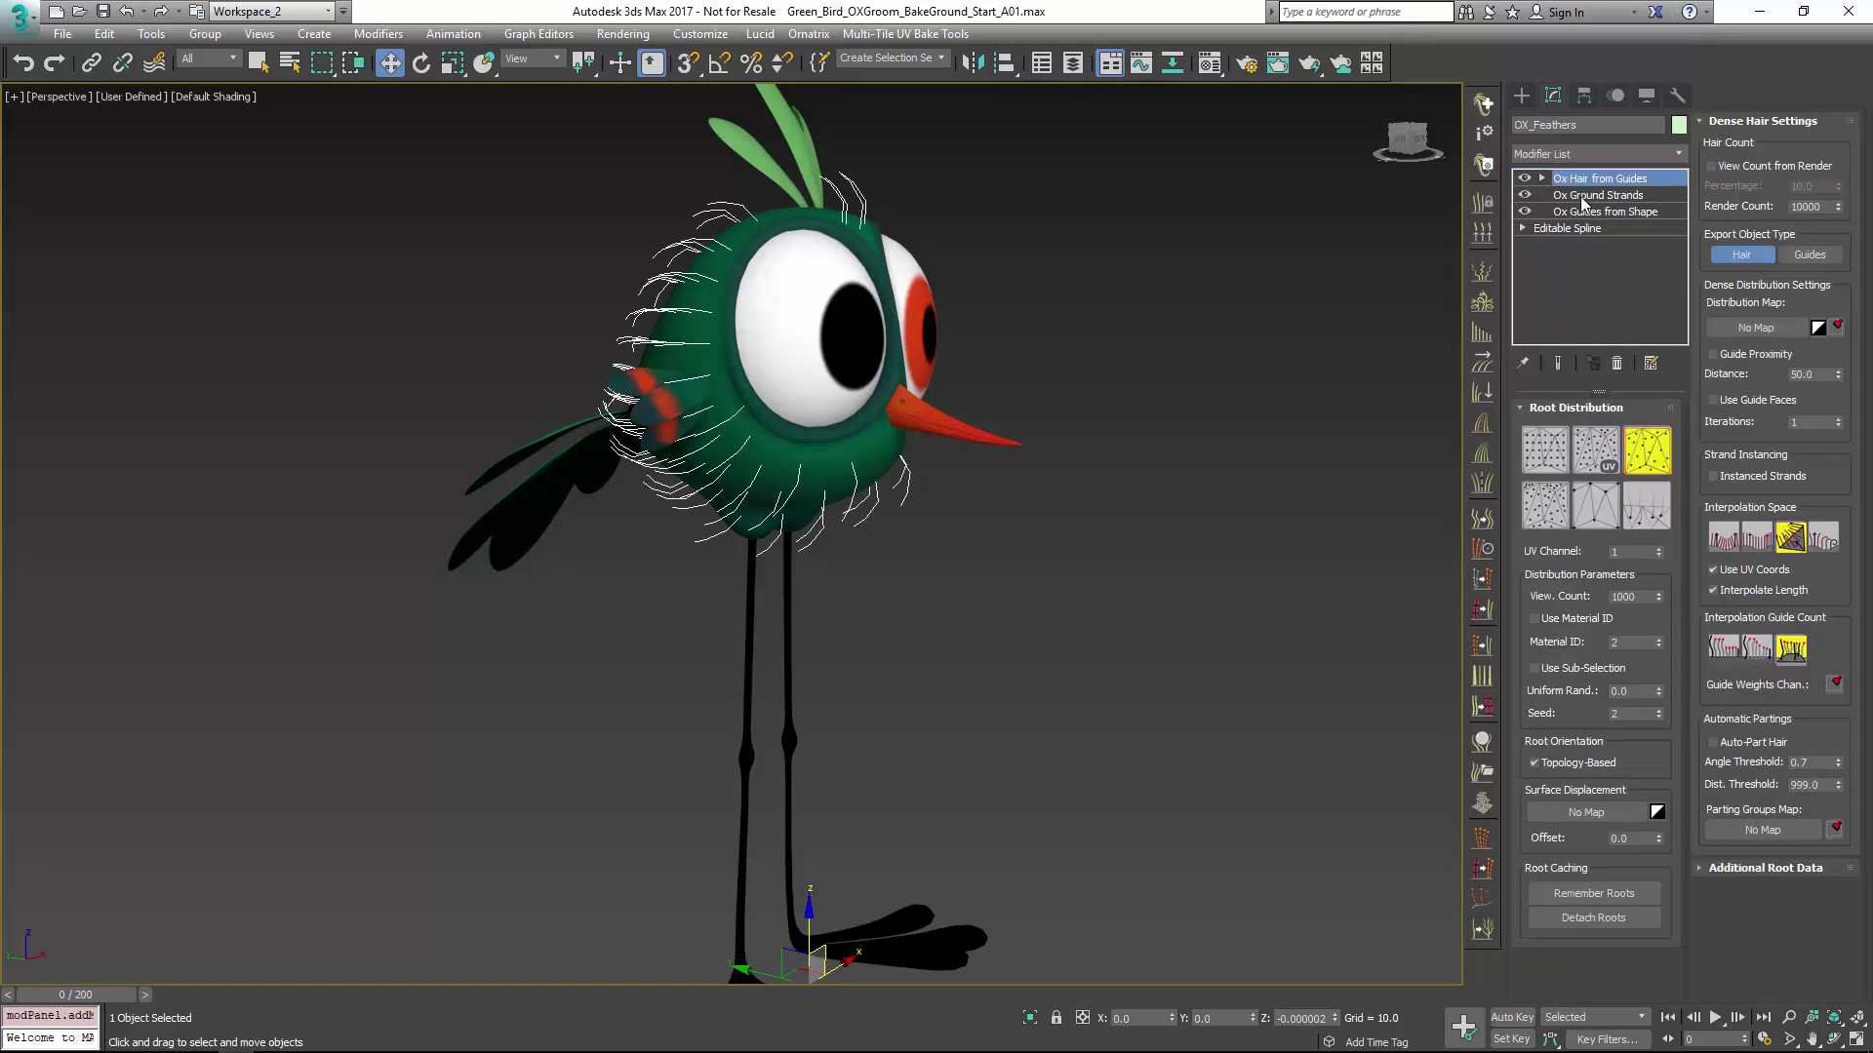
pyautogui.click(1587, 196)
pyautogui.click(1597, 582)
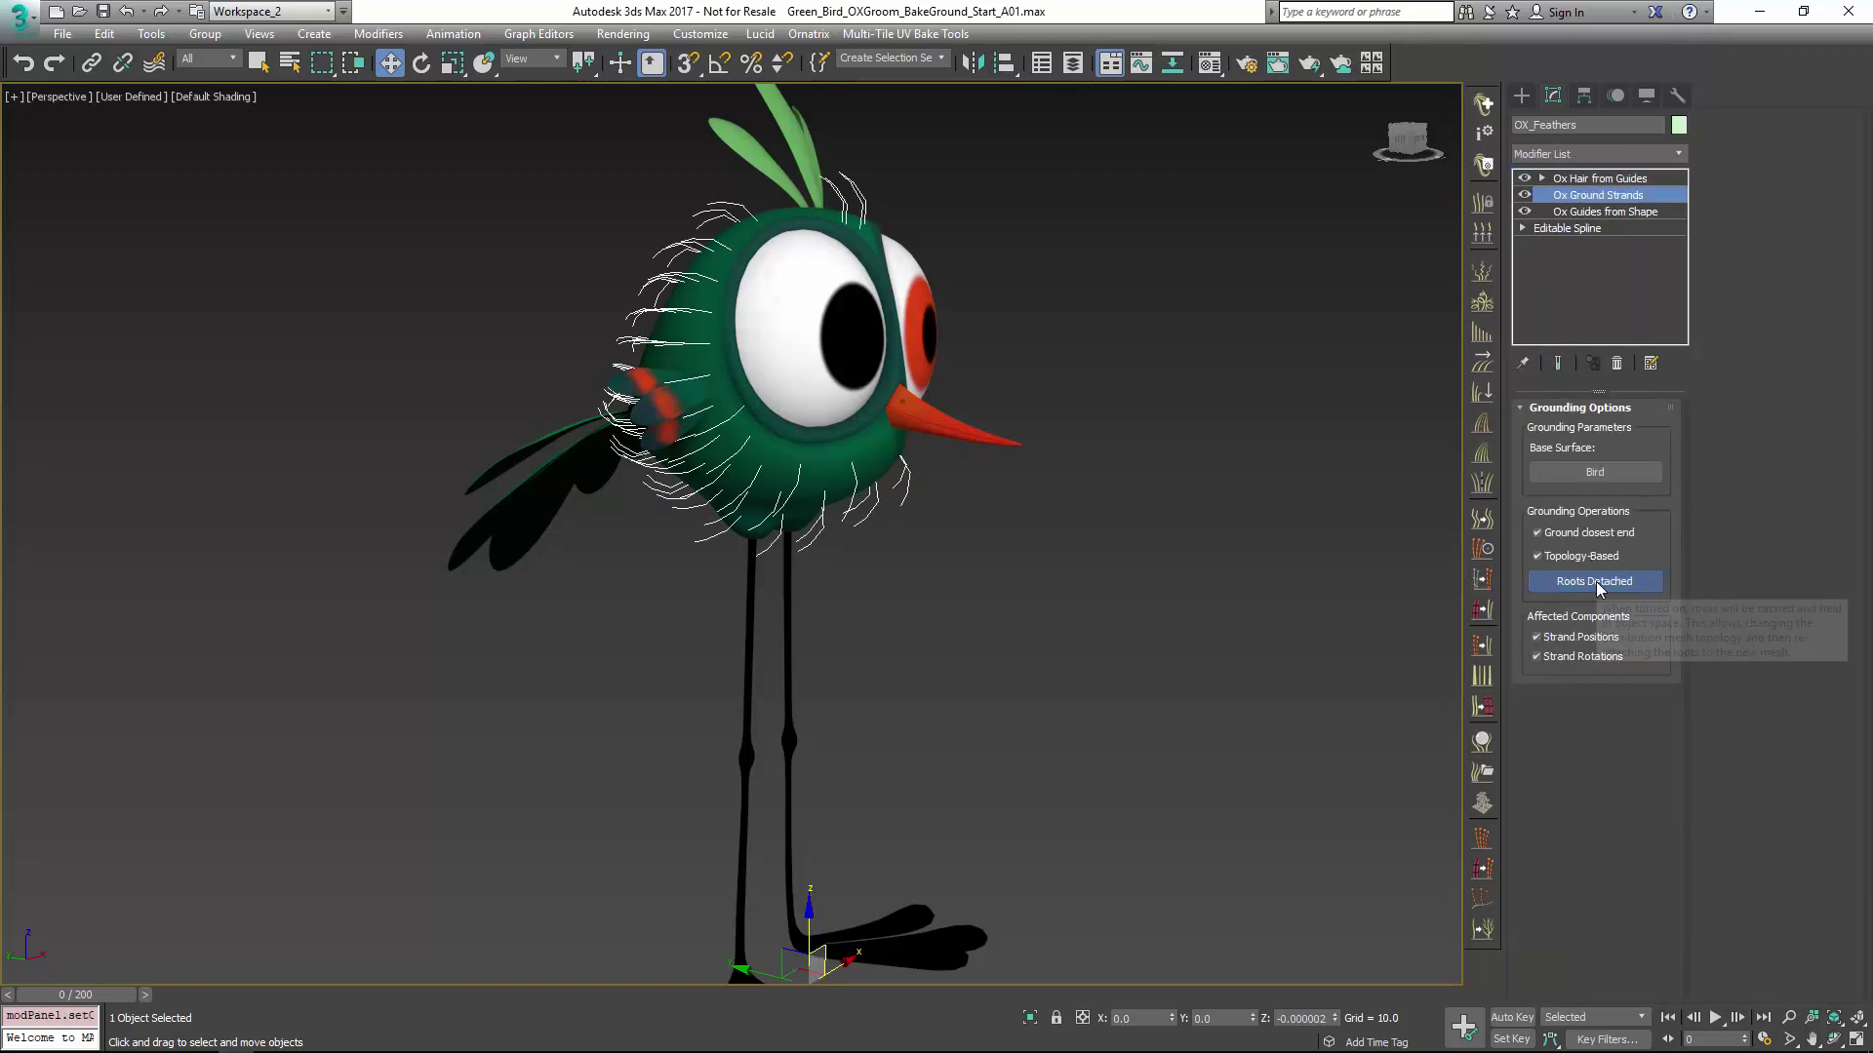
pyautogui.click(1605, 179)
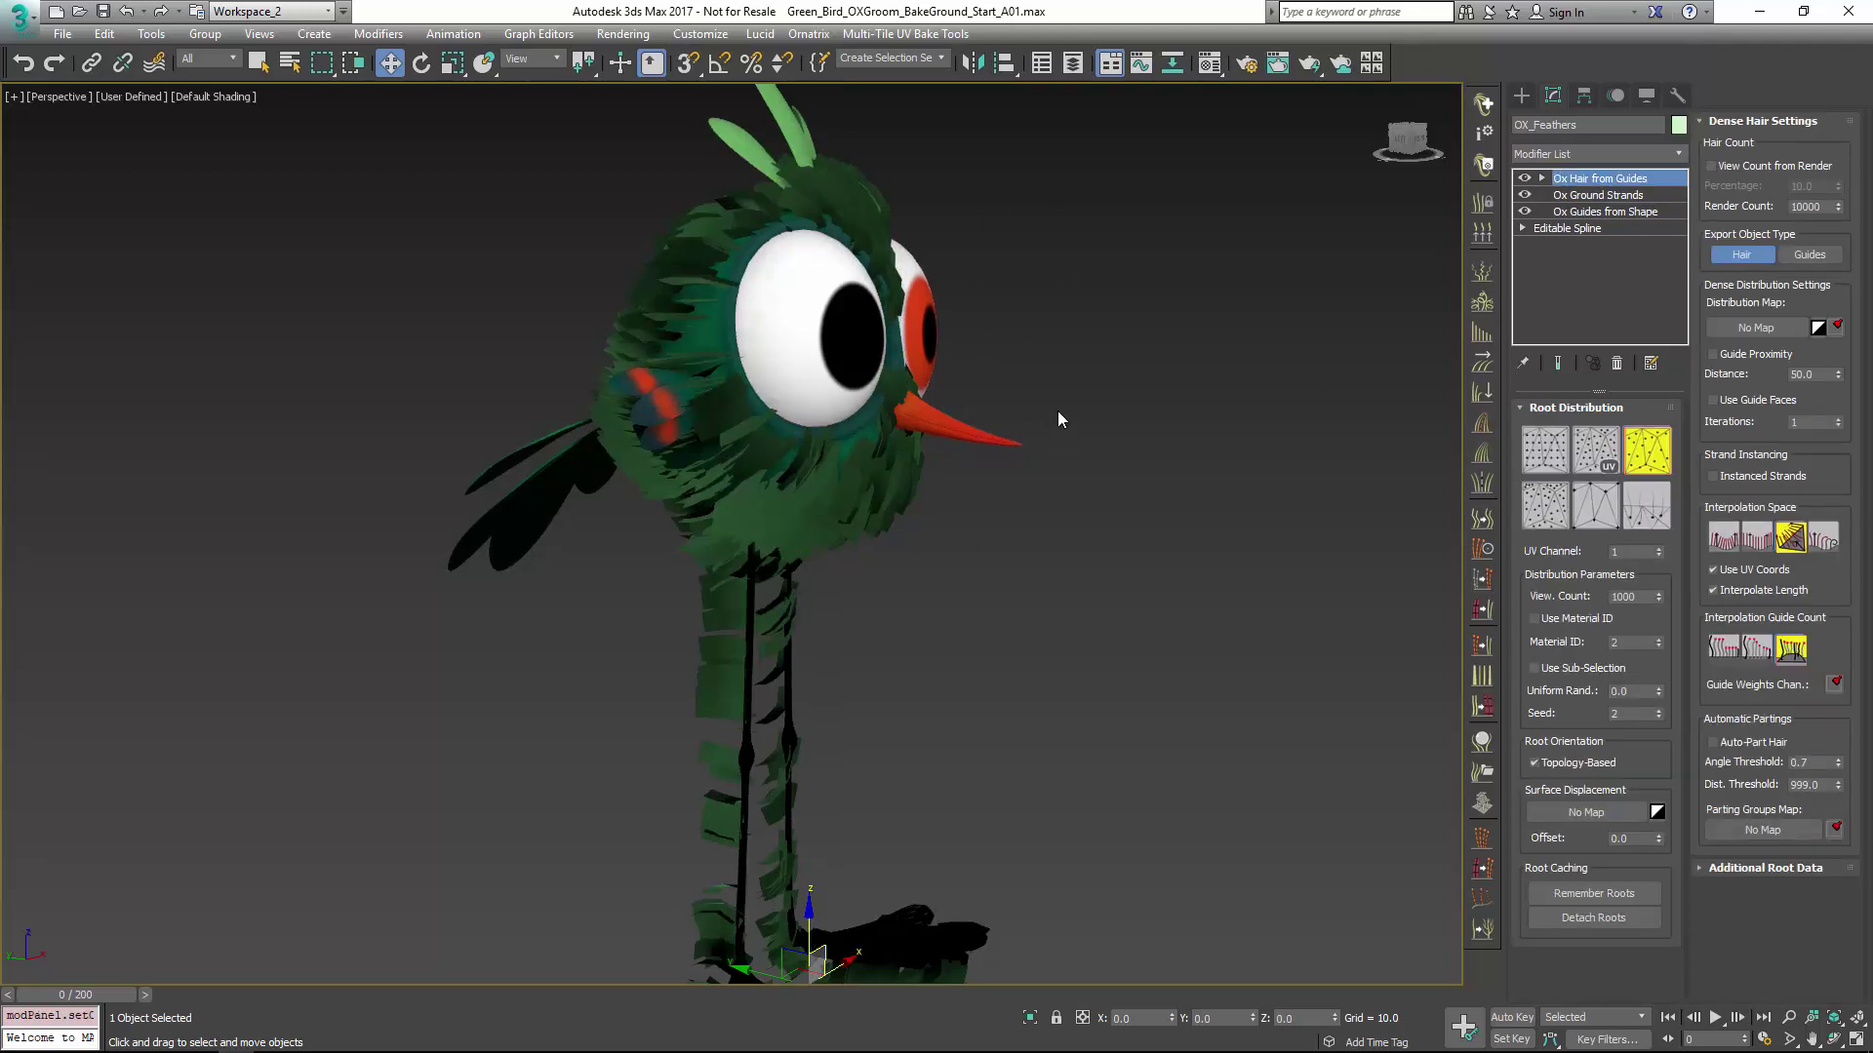
# Step: Limit hair to the mesh sub-selection, detach the grounded roots, and select the Bird mesh
pyautogui.click(1576, 669)
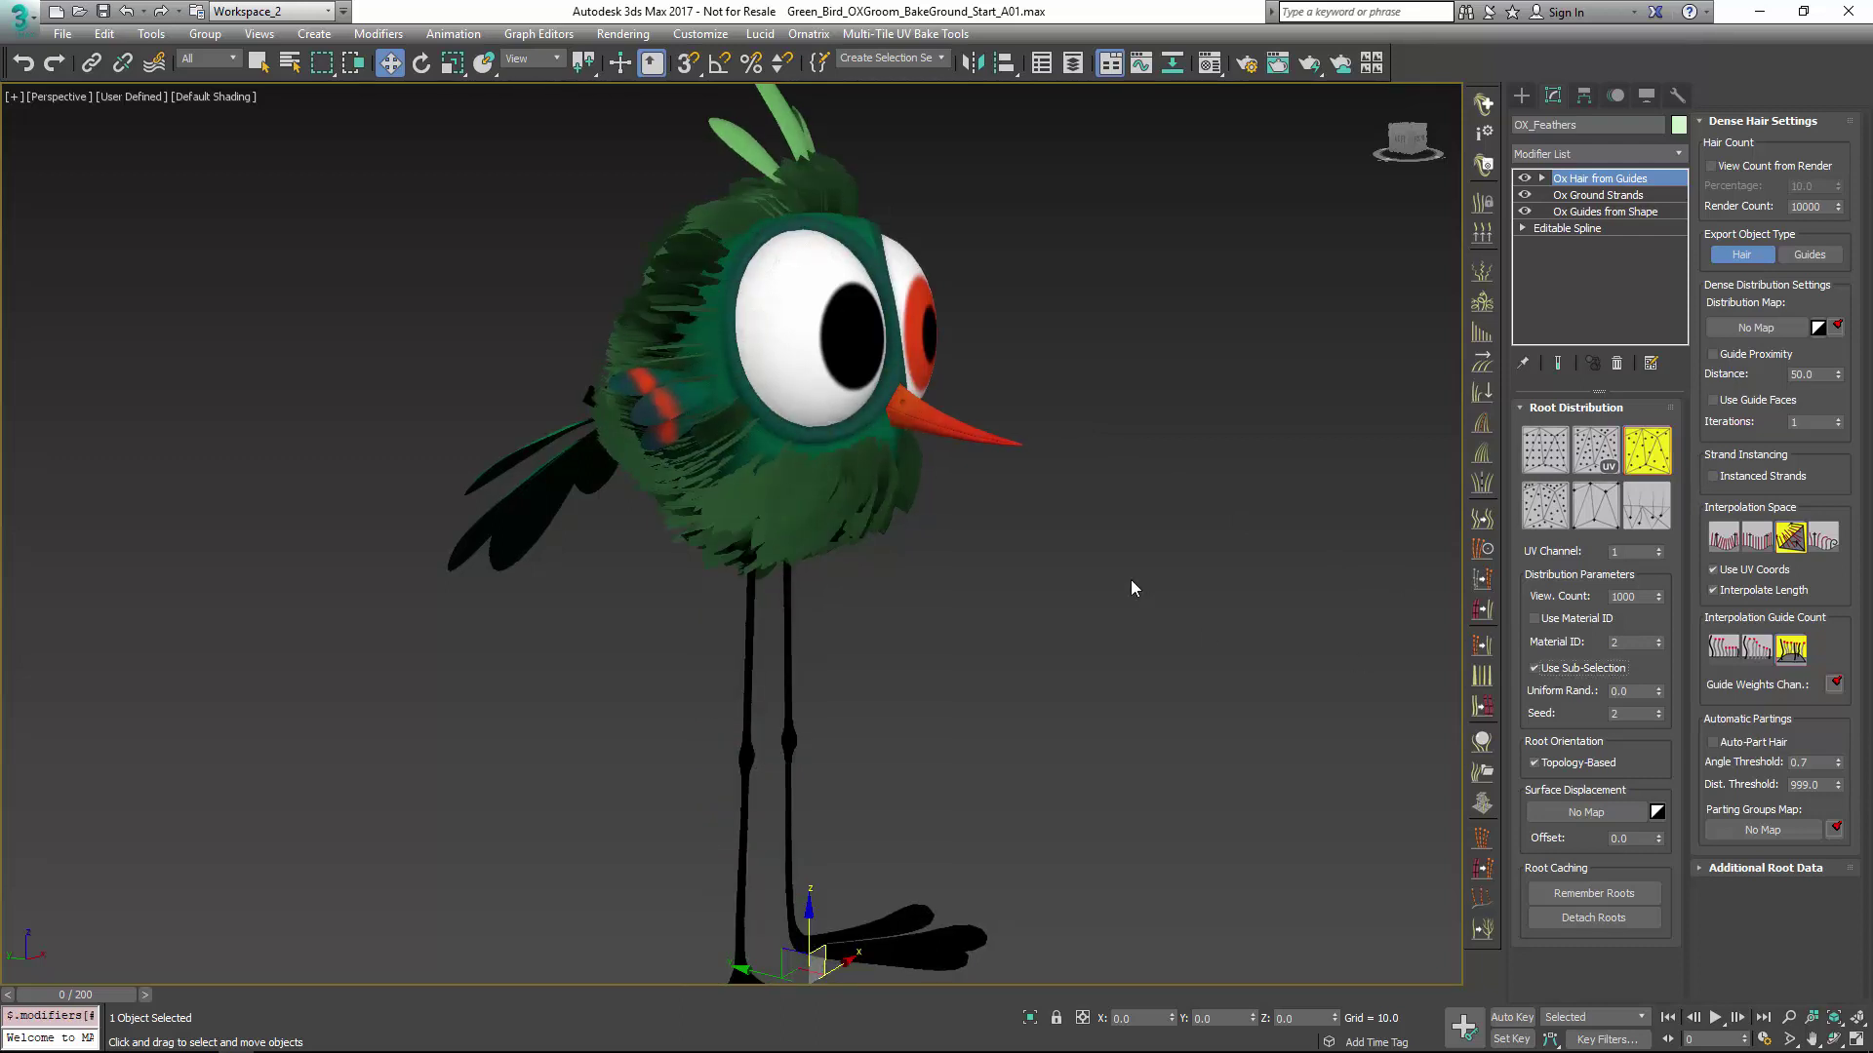
pyautogui.click(1613, 198)
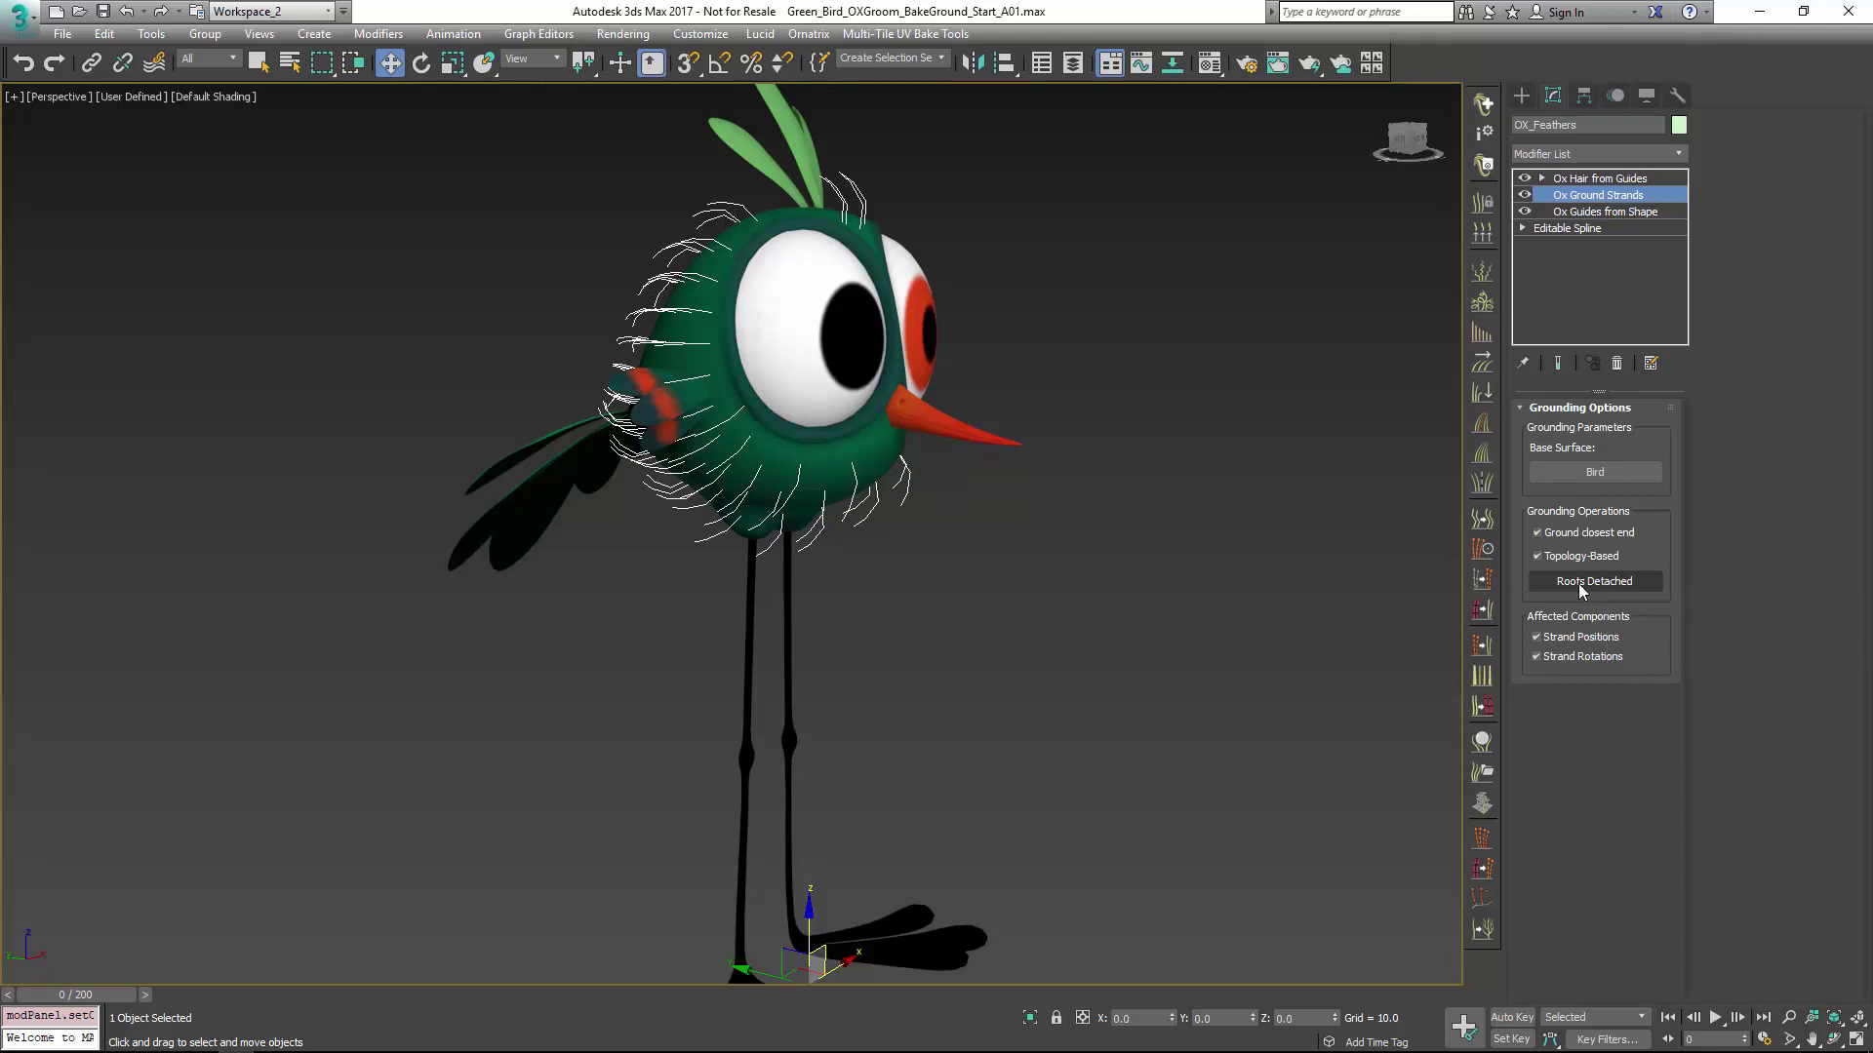
pyautogui.click(1580, 585)
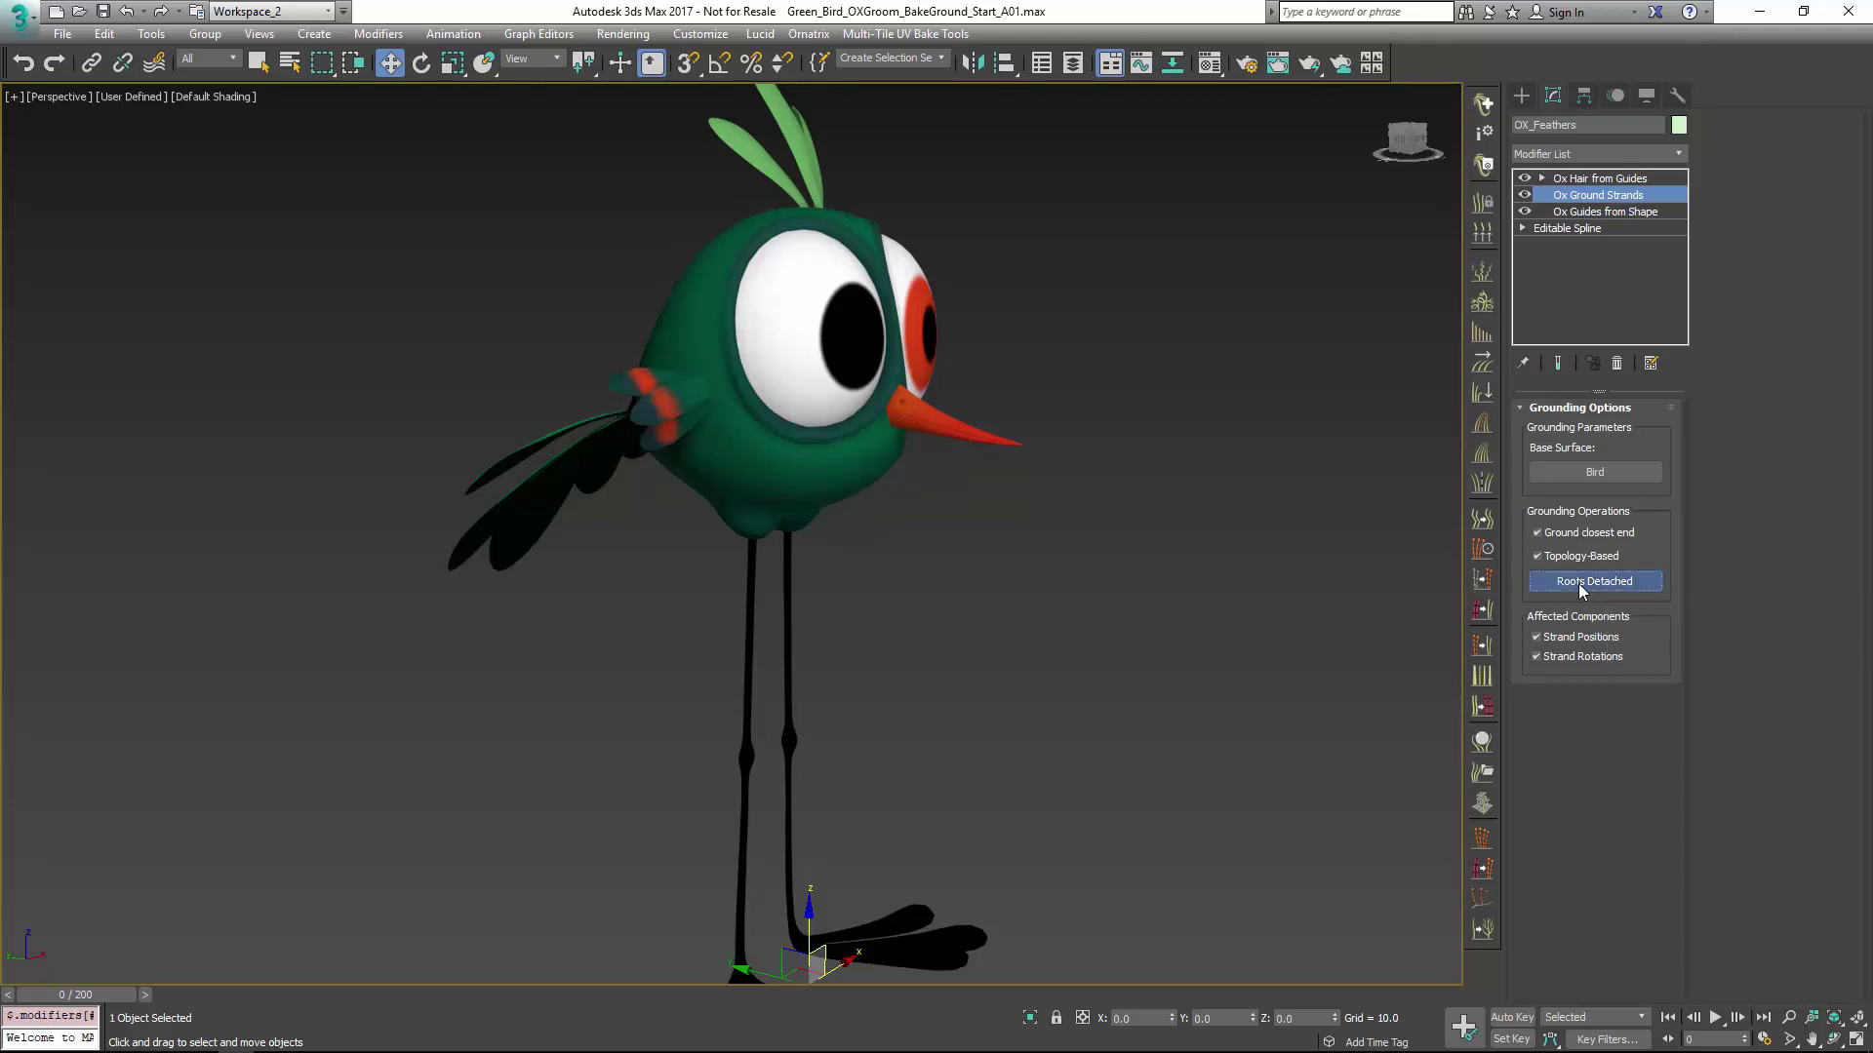
pyautogui.click(728, 240)
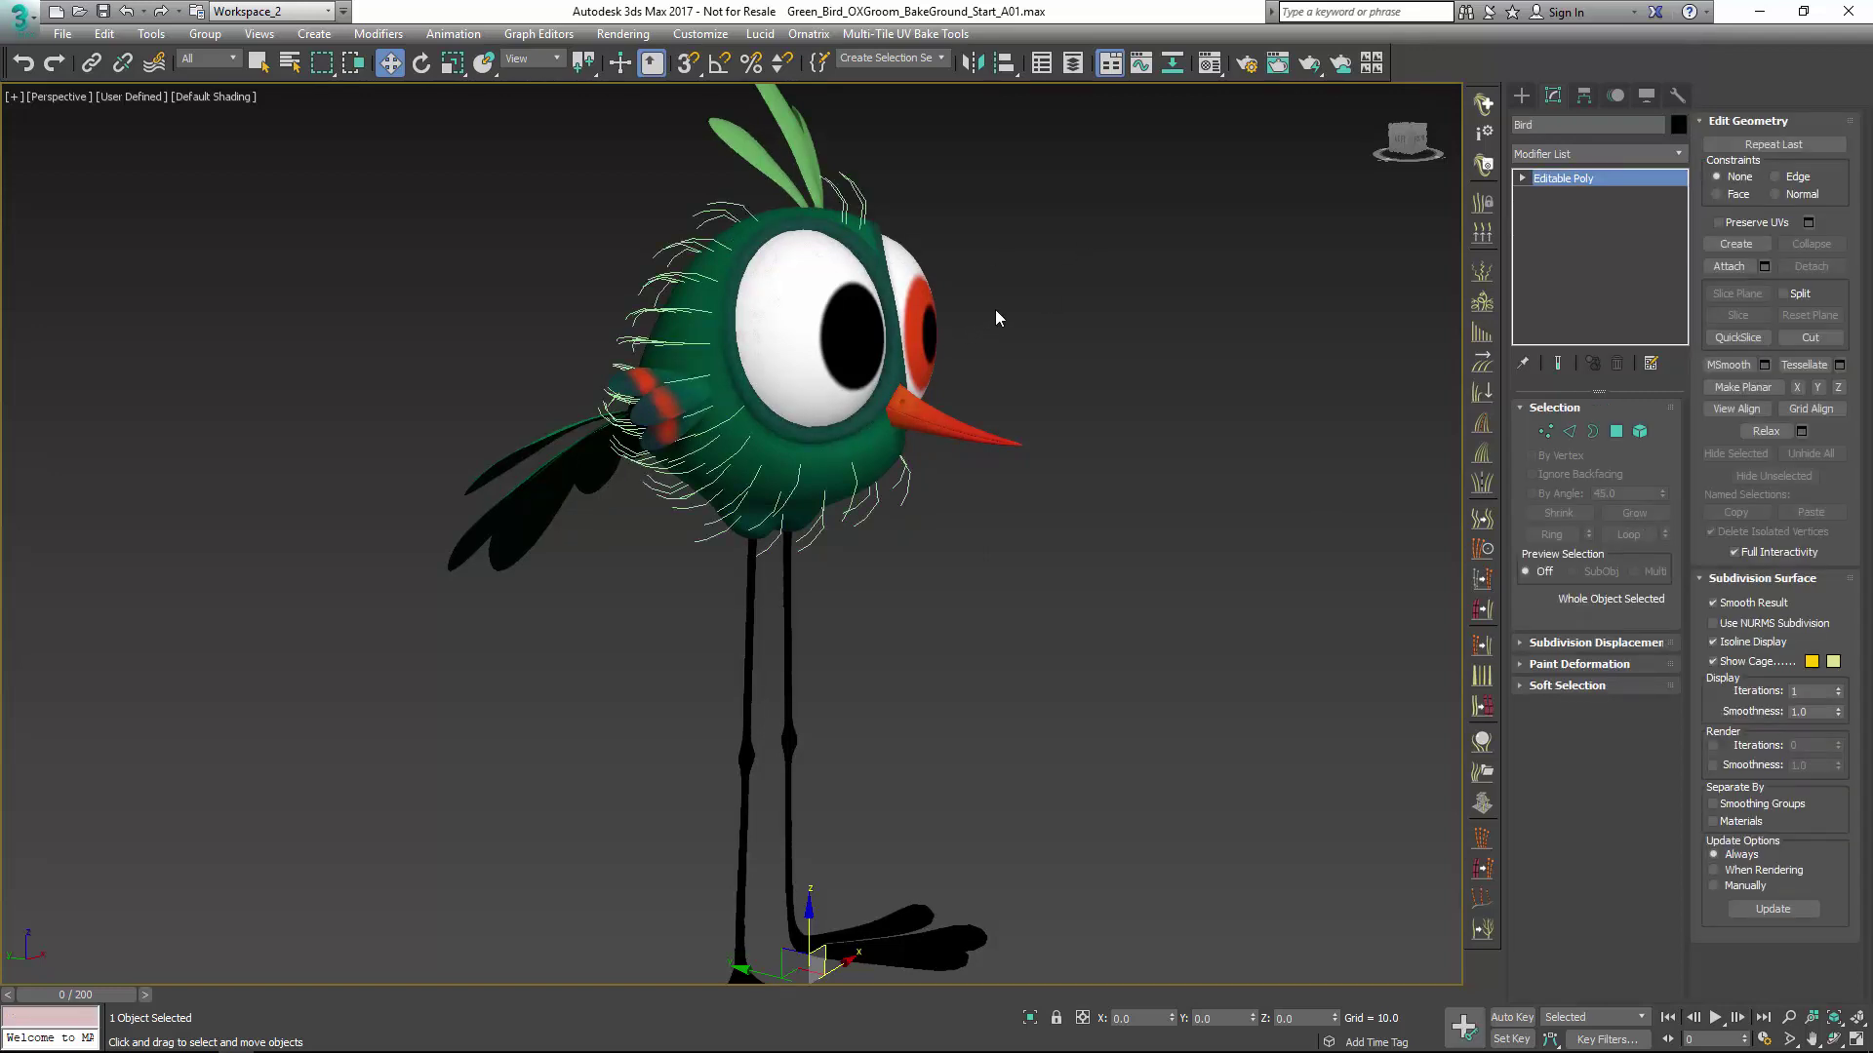
# Step: Switch the viewport to Edged Faces shading to show the bird's wireframe
pyautogui.rightClick(1091, 319)
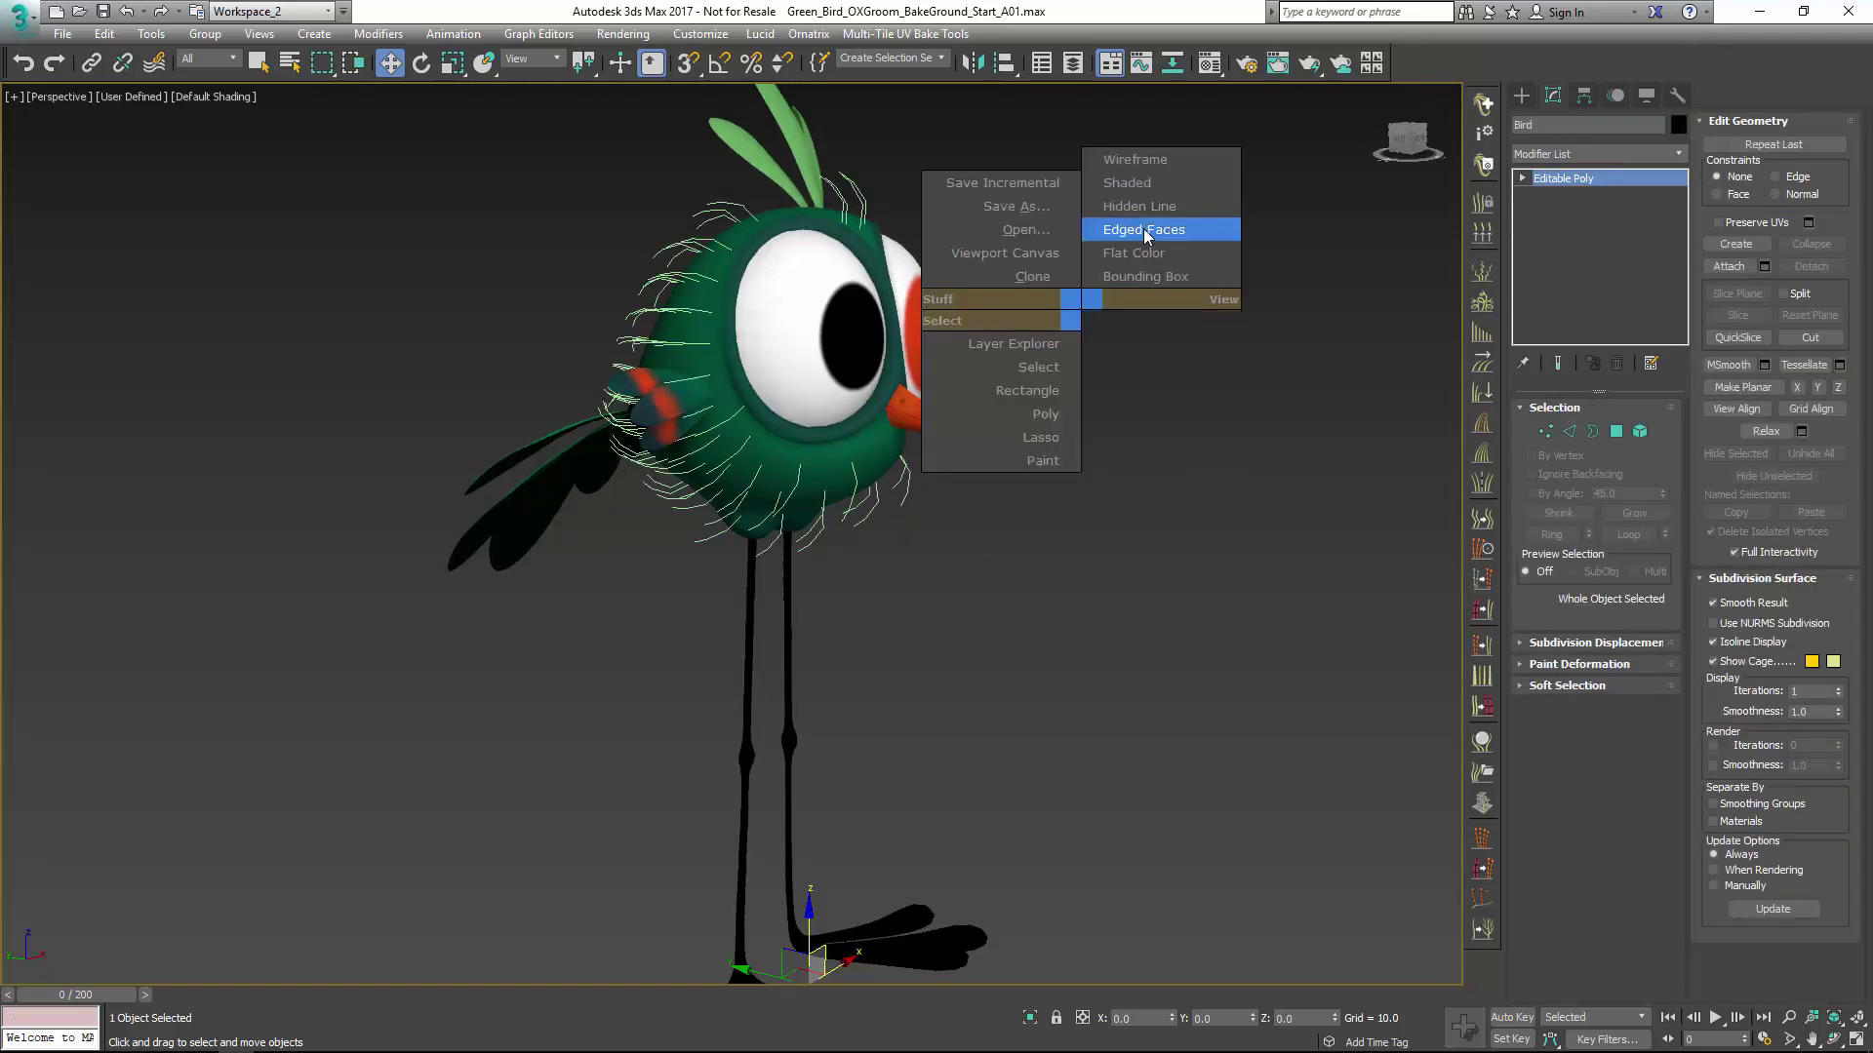
pyautogui.click(1146, 233)
pyautogui.keyDown('alt'); pyautogui.moveTo(986, 518); pyautogui.dragTo(984, 480, button='middle'); pyautogui.keyUp('alt')
# Step: Add an edge loop around the bird's head by selecting an edge ring and using Connect
pyautogui.click(1569, 431)
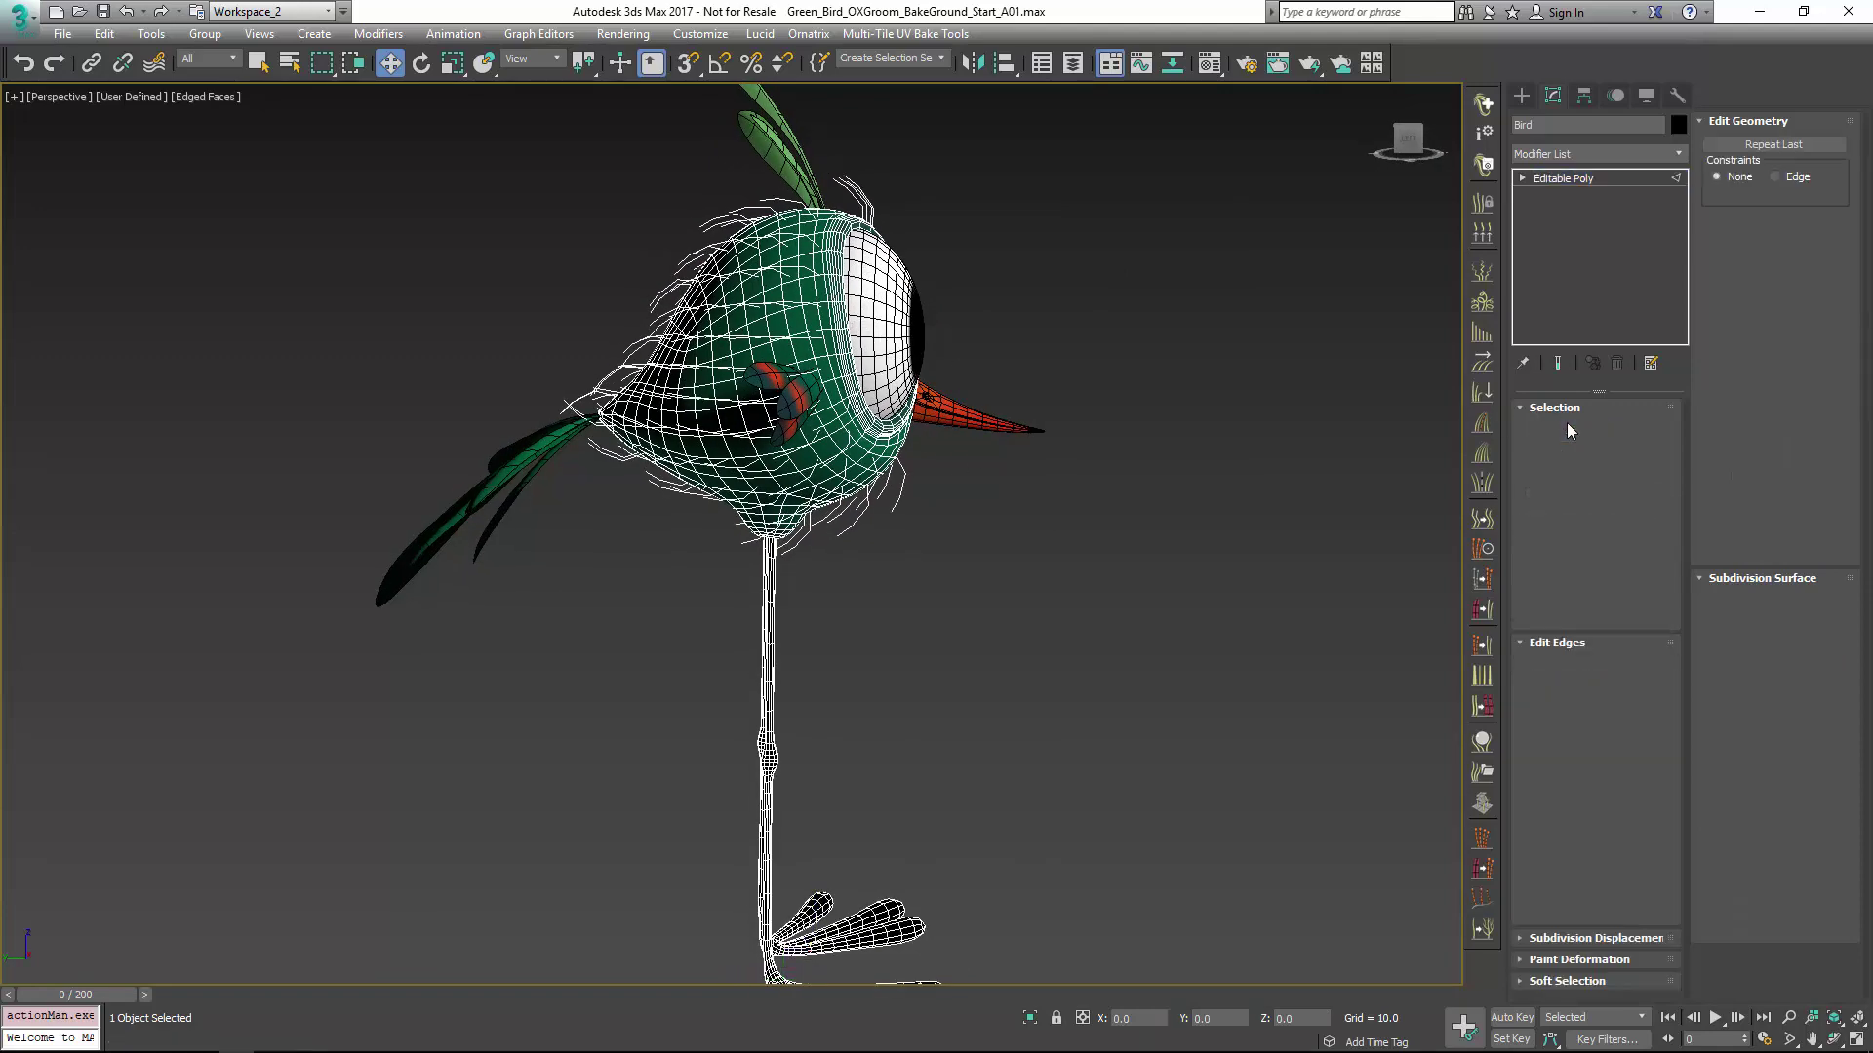
pyautogui.scroll(5, 776, 314)
pyautogui.click(765, 304)
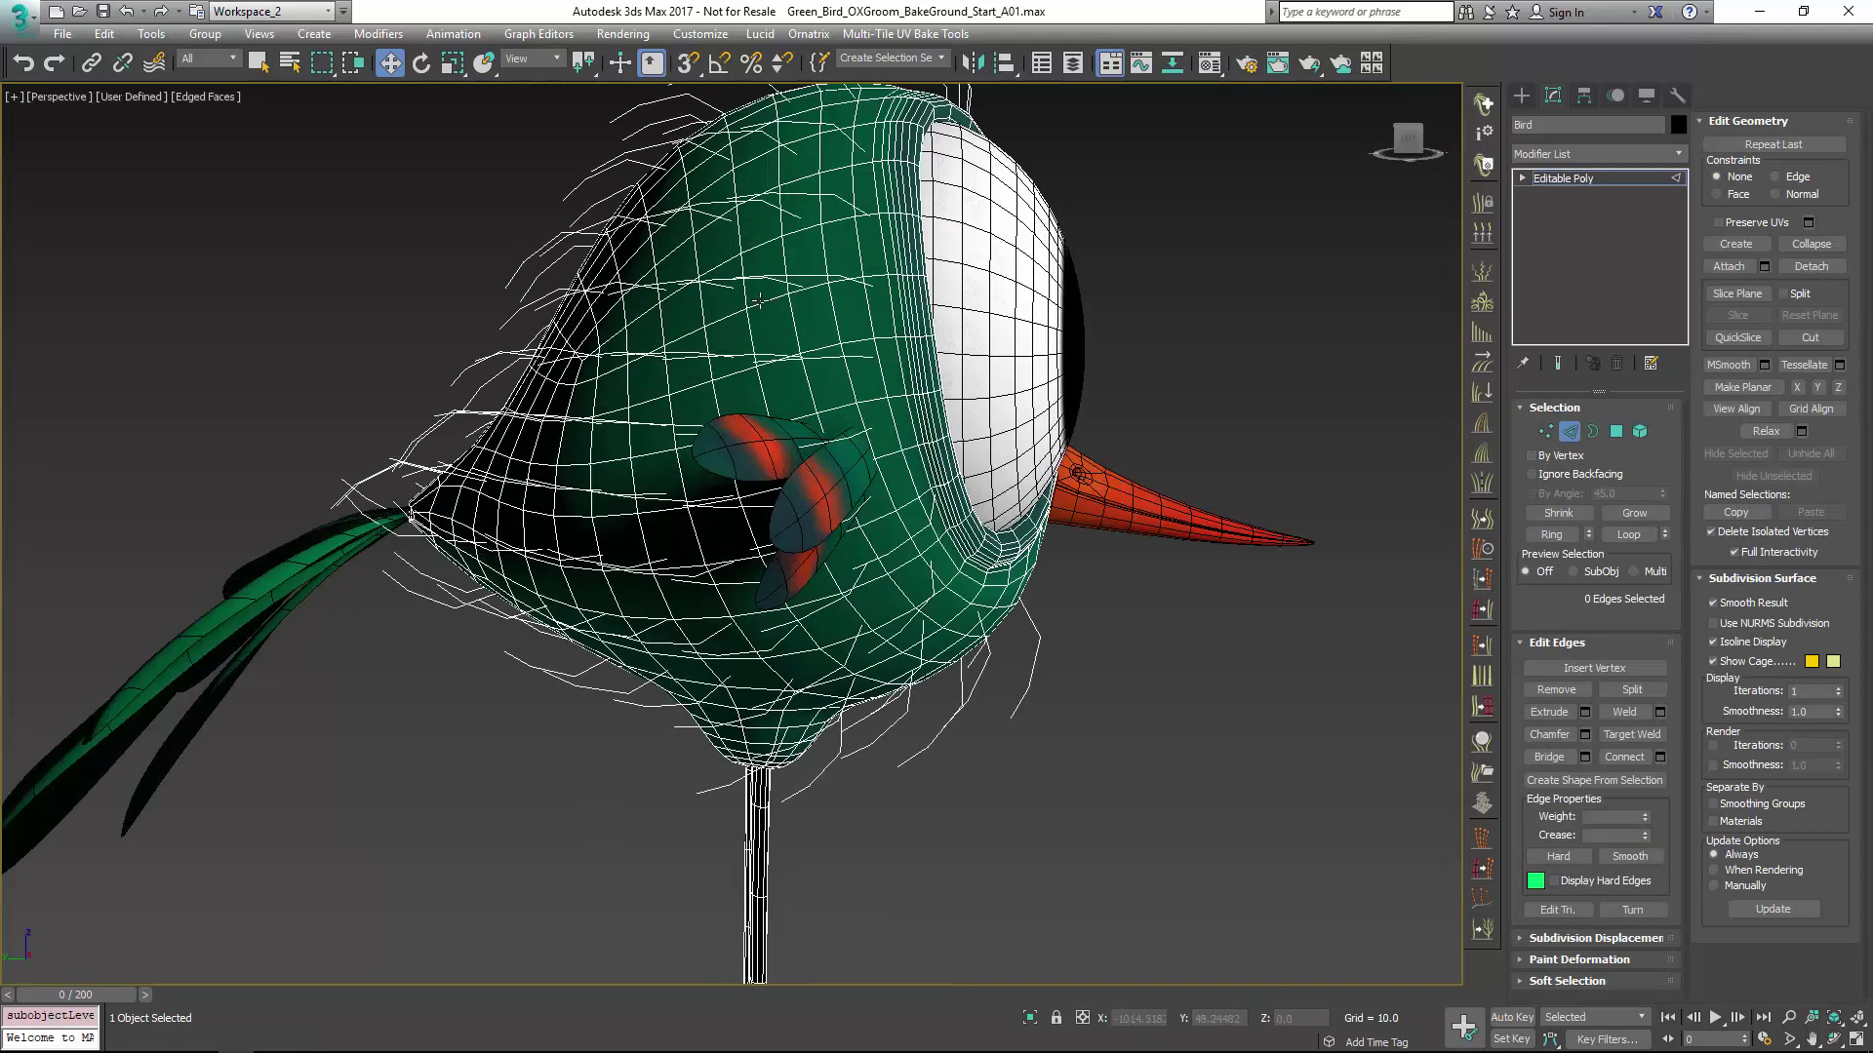
pyautogui.click(1551, 535)
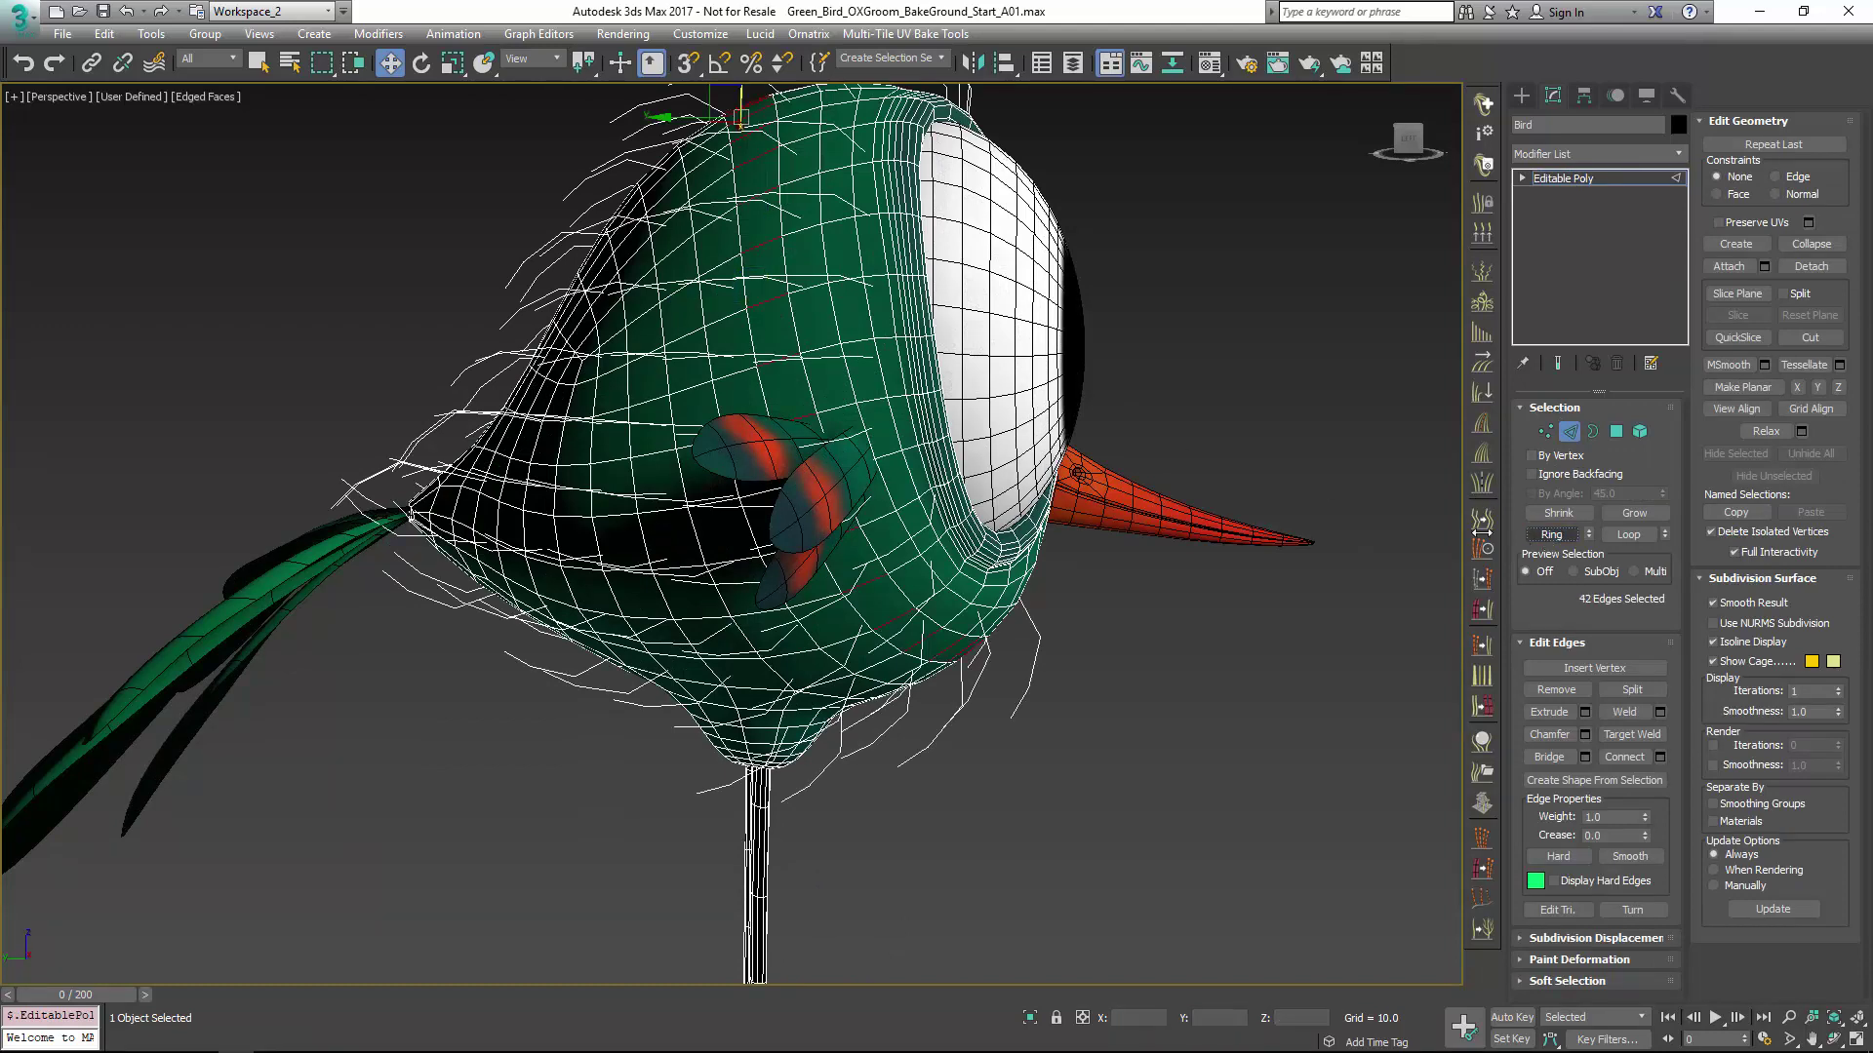
pyautogui.rightClick(1183, 405)
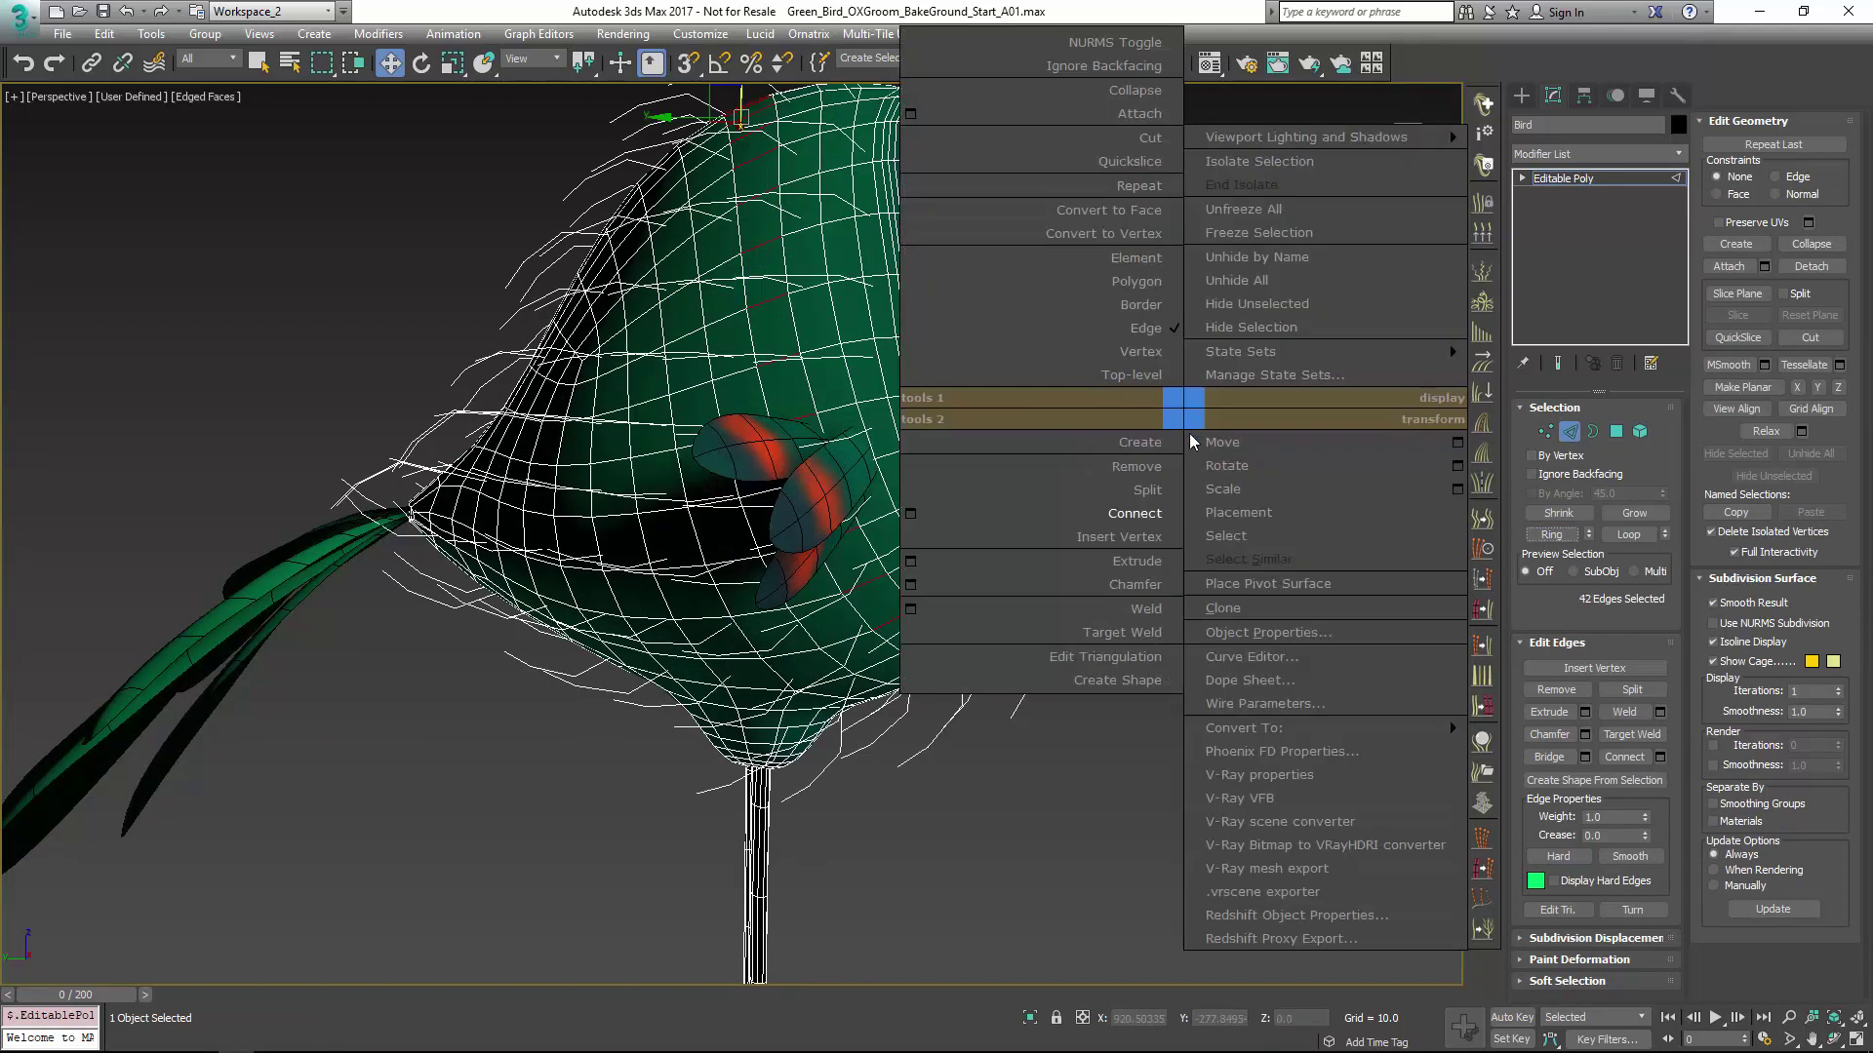
pyautogui.click(1151, 511)
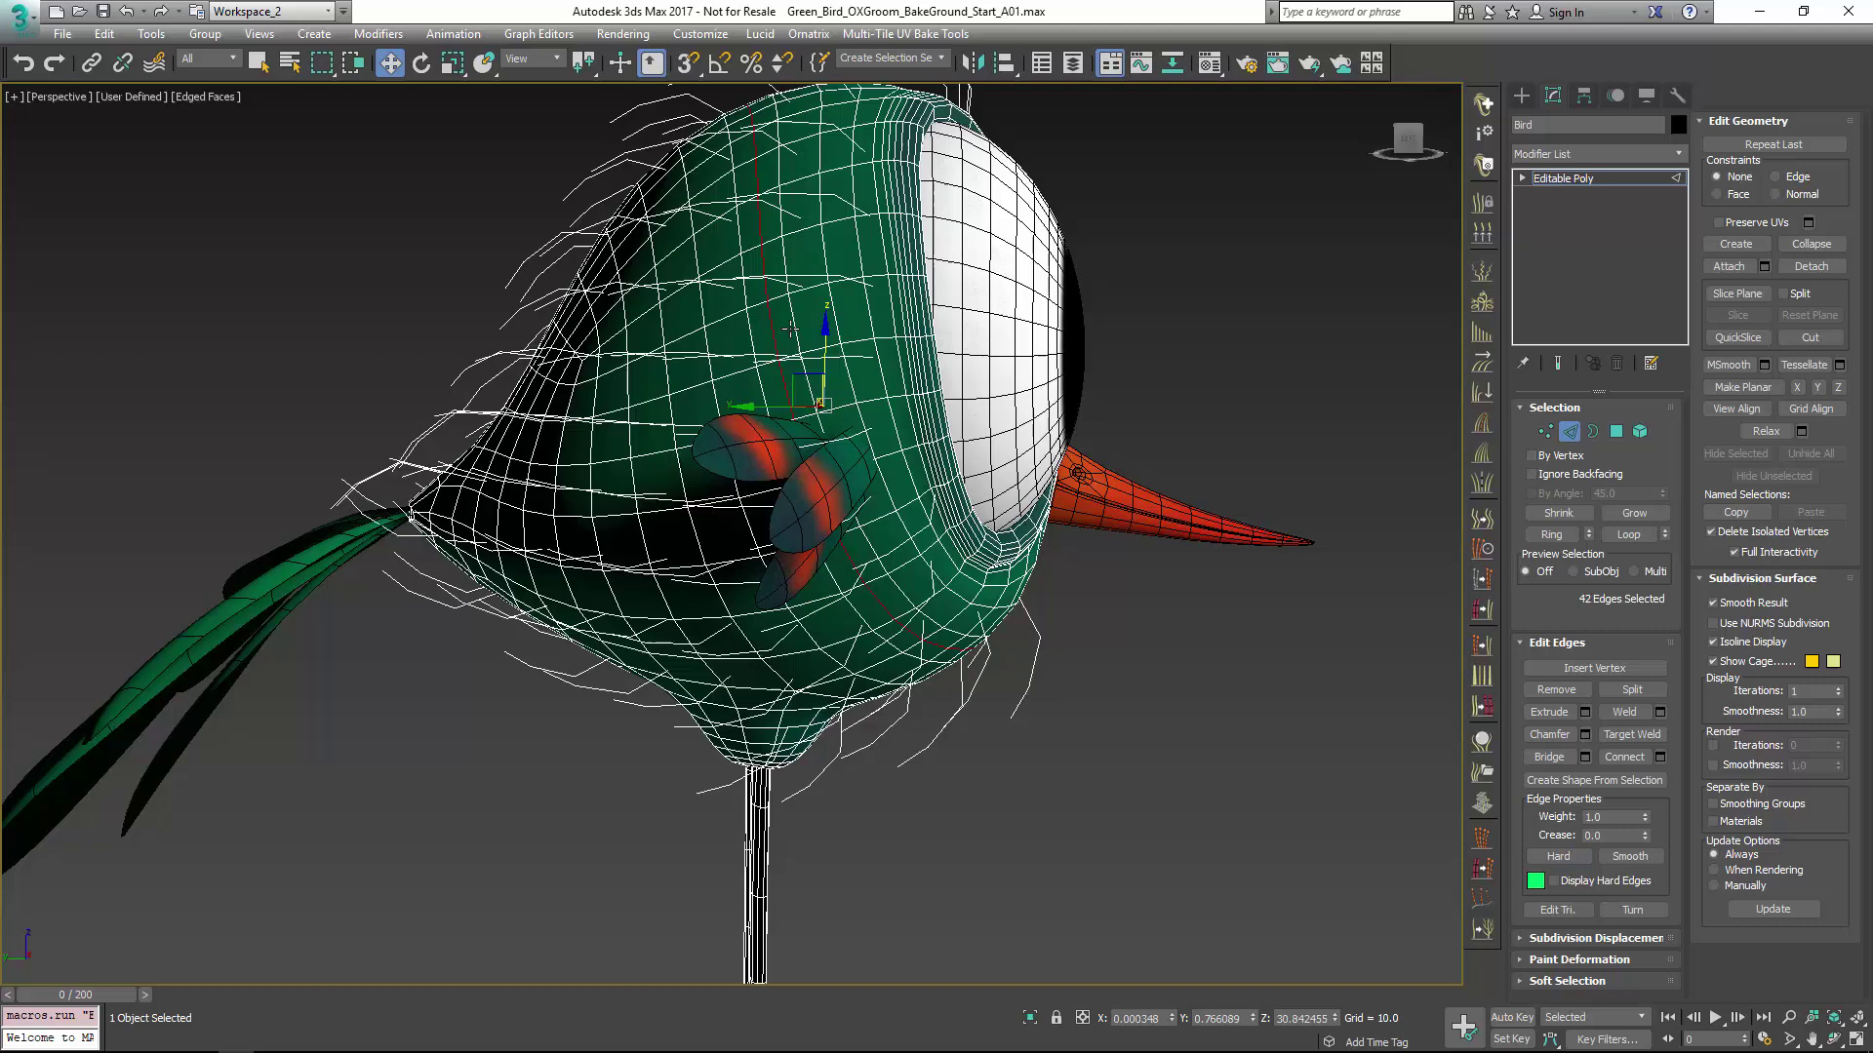
pyautogui.scroll(-4, 1156, 293)
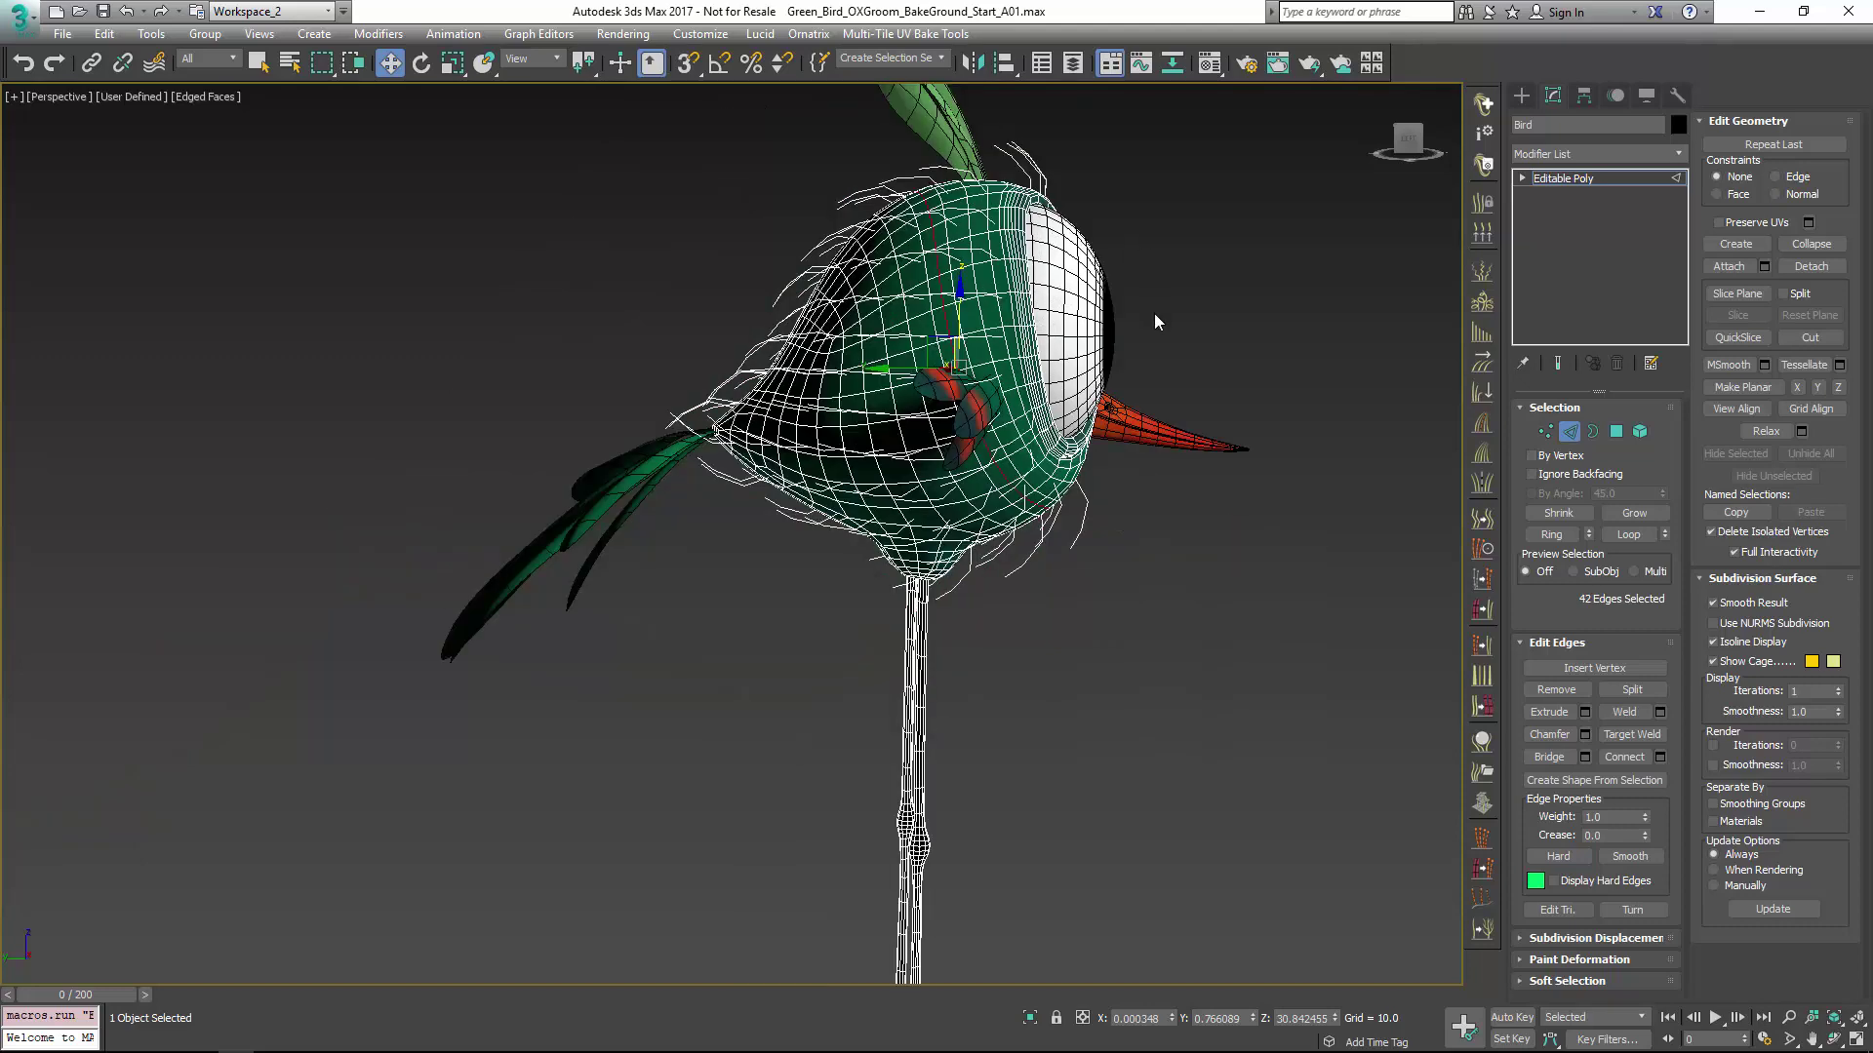
pyautogui.keyDown('alt'); pyautogui.moveTo(1229, 382); pyautogui.dragTo(1191, 310, button='middle'); pyautogui.keyUp('alt')
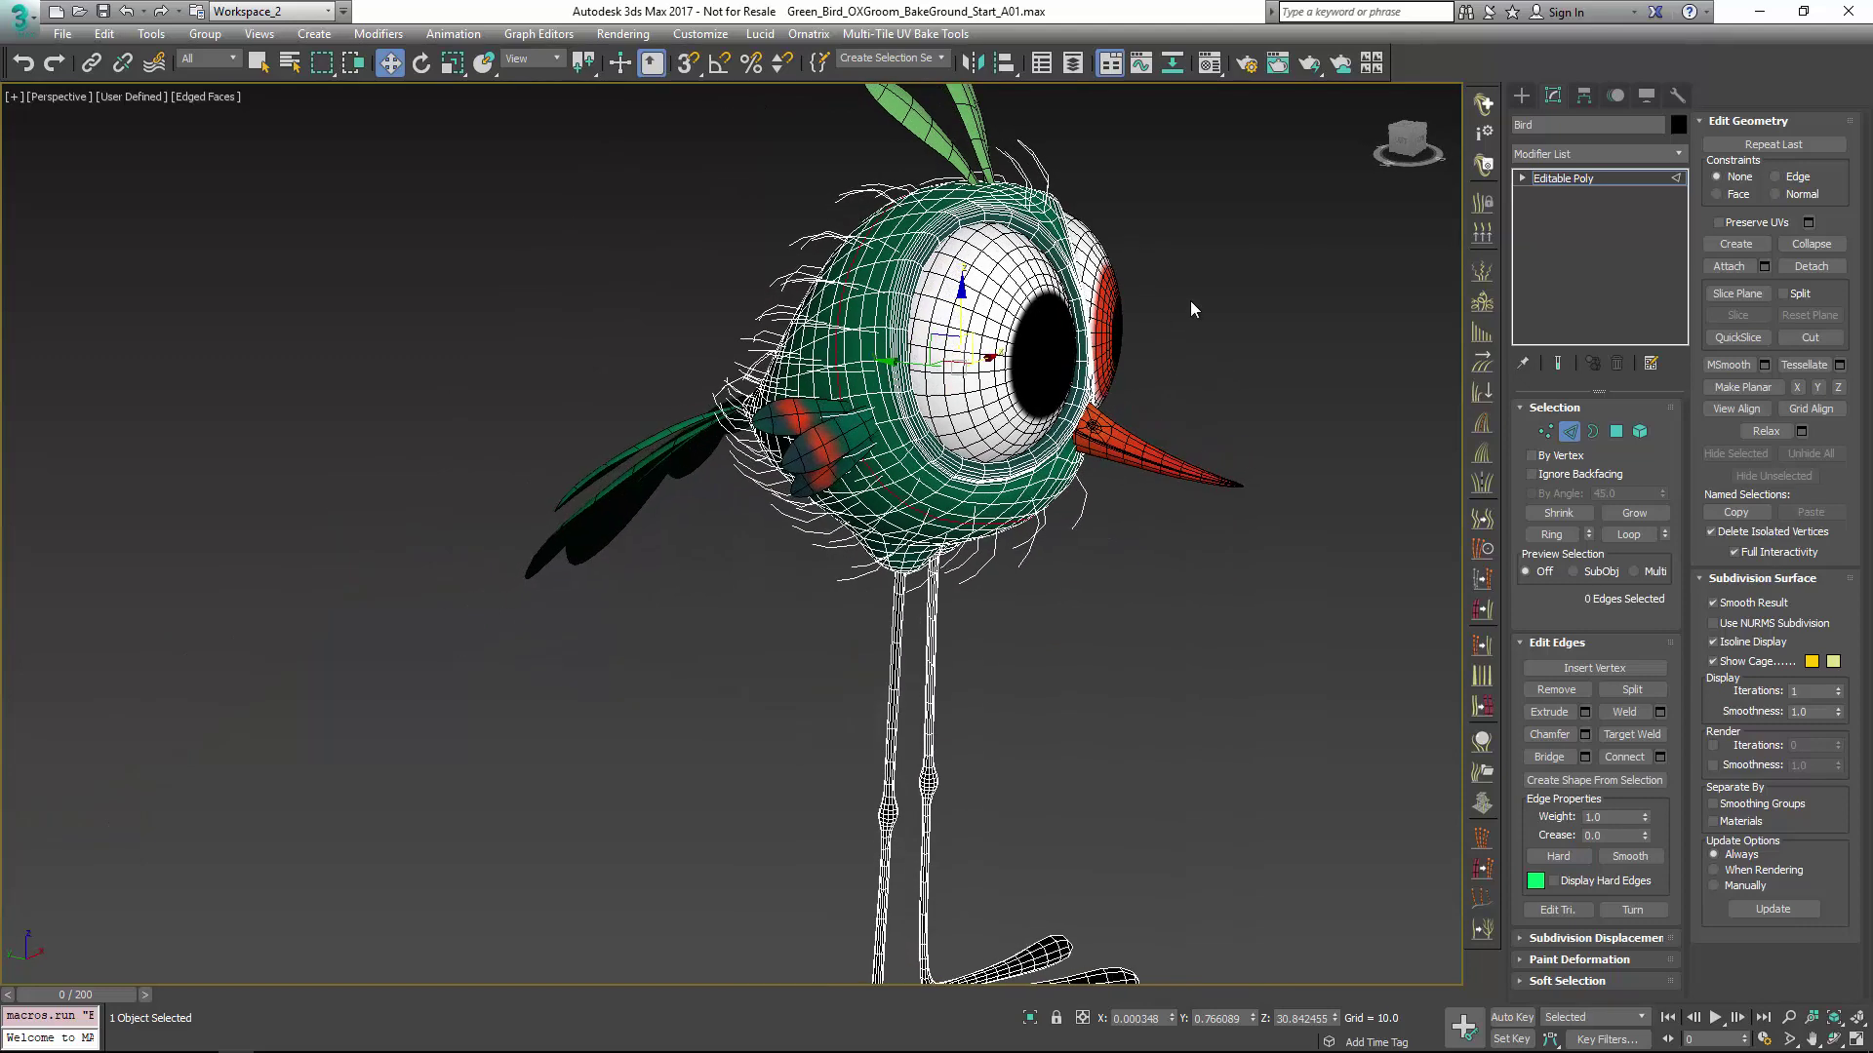
pyautogui.click(1566, 435)
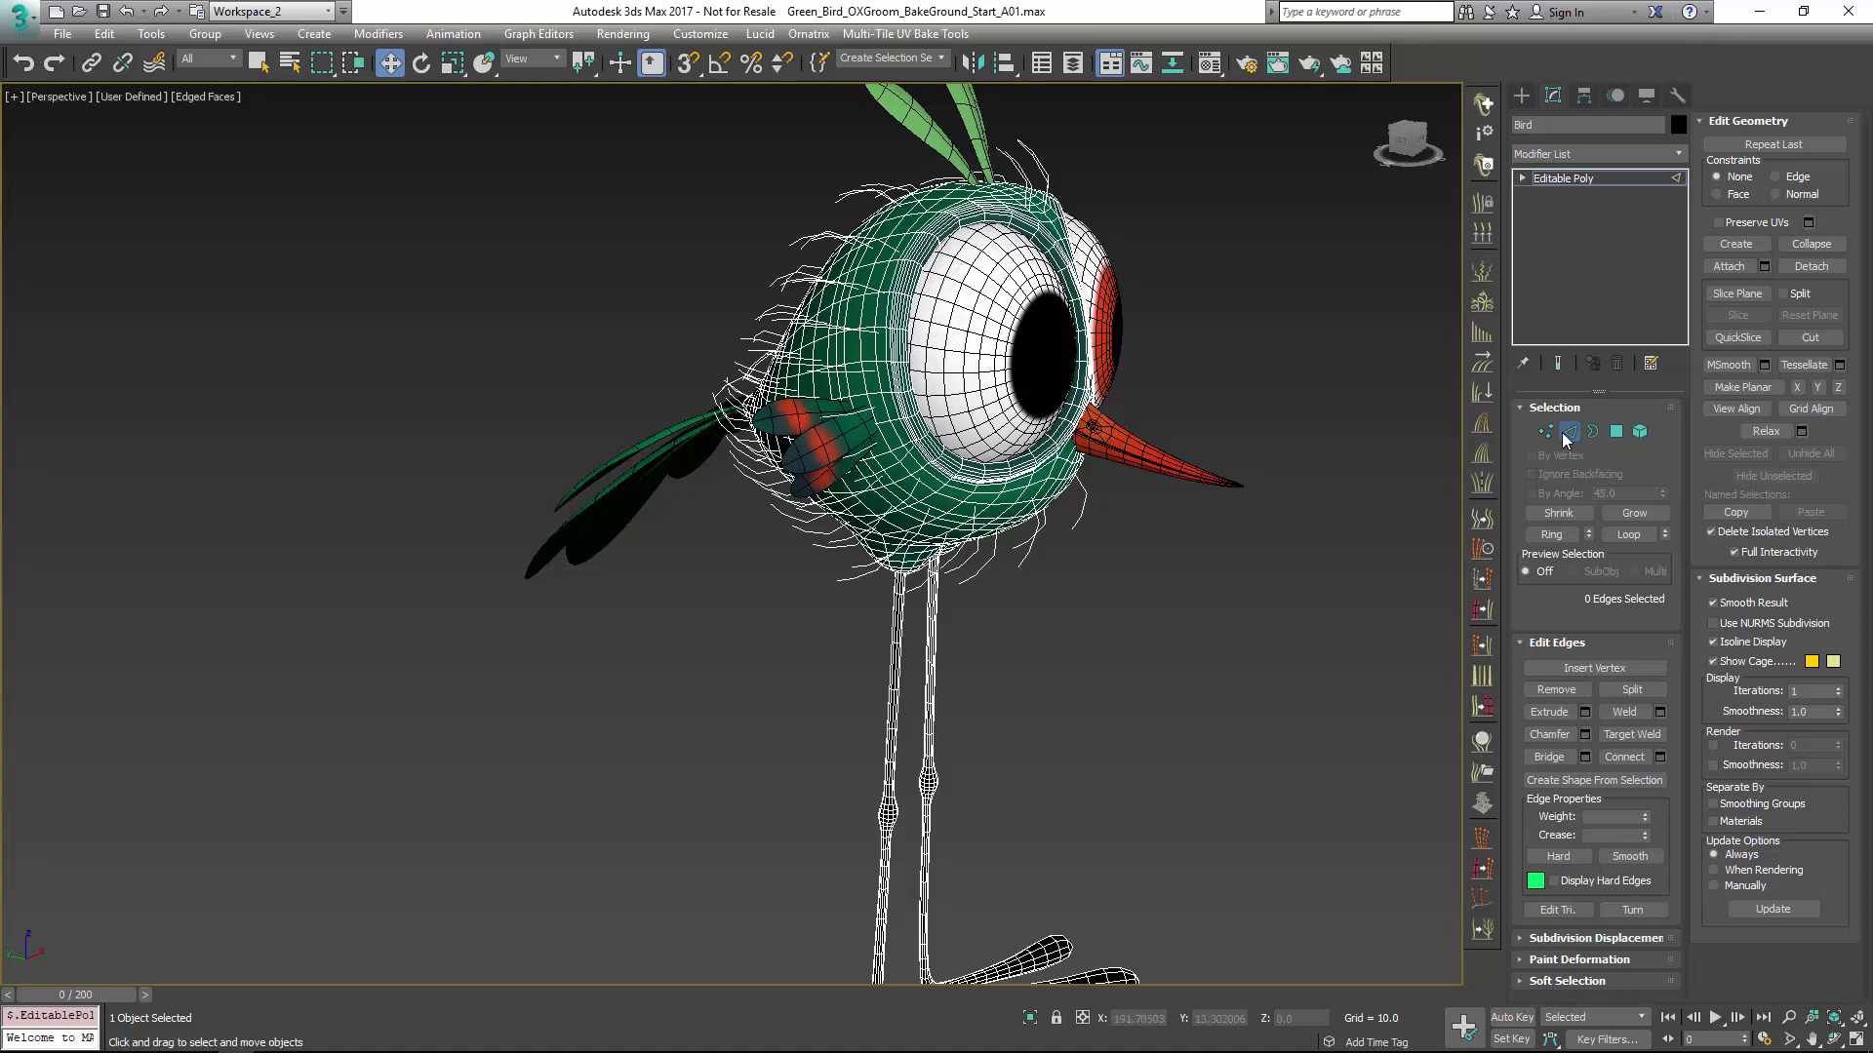
# Step: Compare Ox Ground Strands and Ox Hair from Guides on OX_Feathers, then delete Ox Hair from Guides
pyautogui.click(1264, 338)
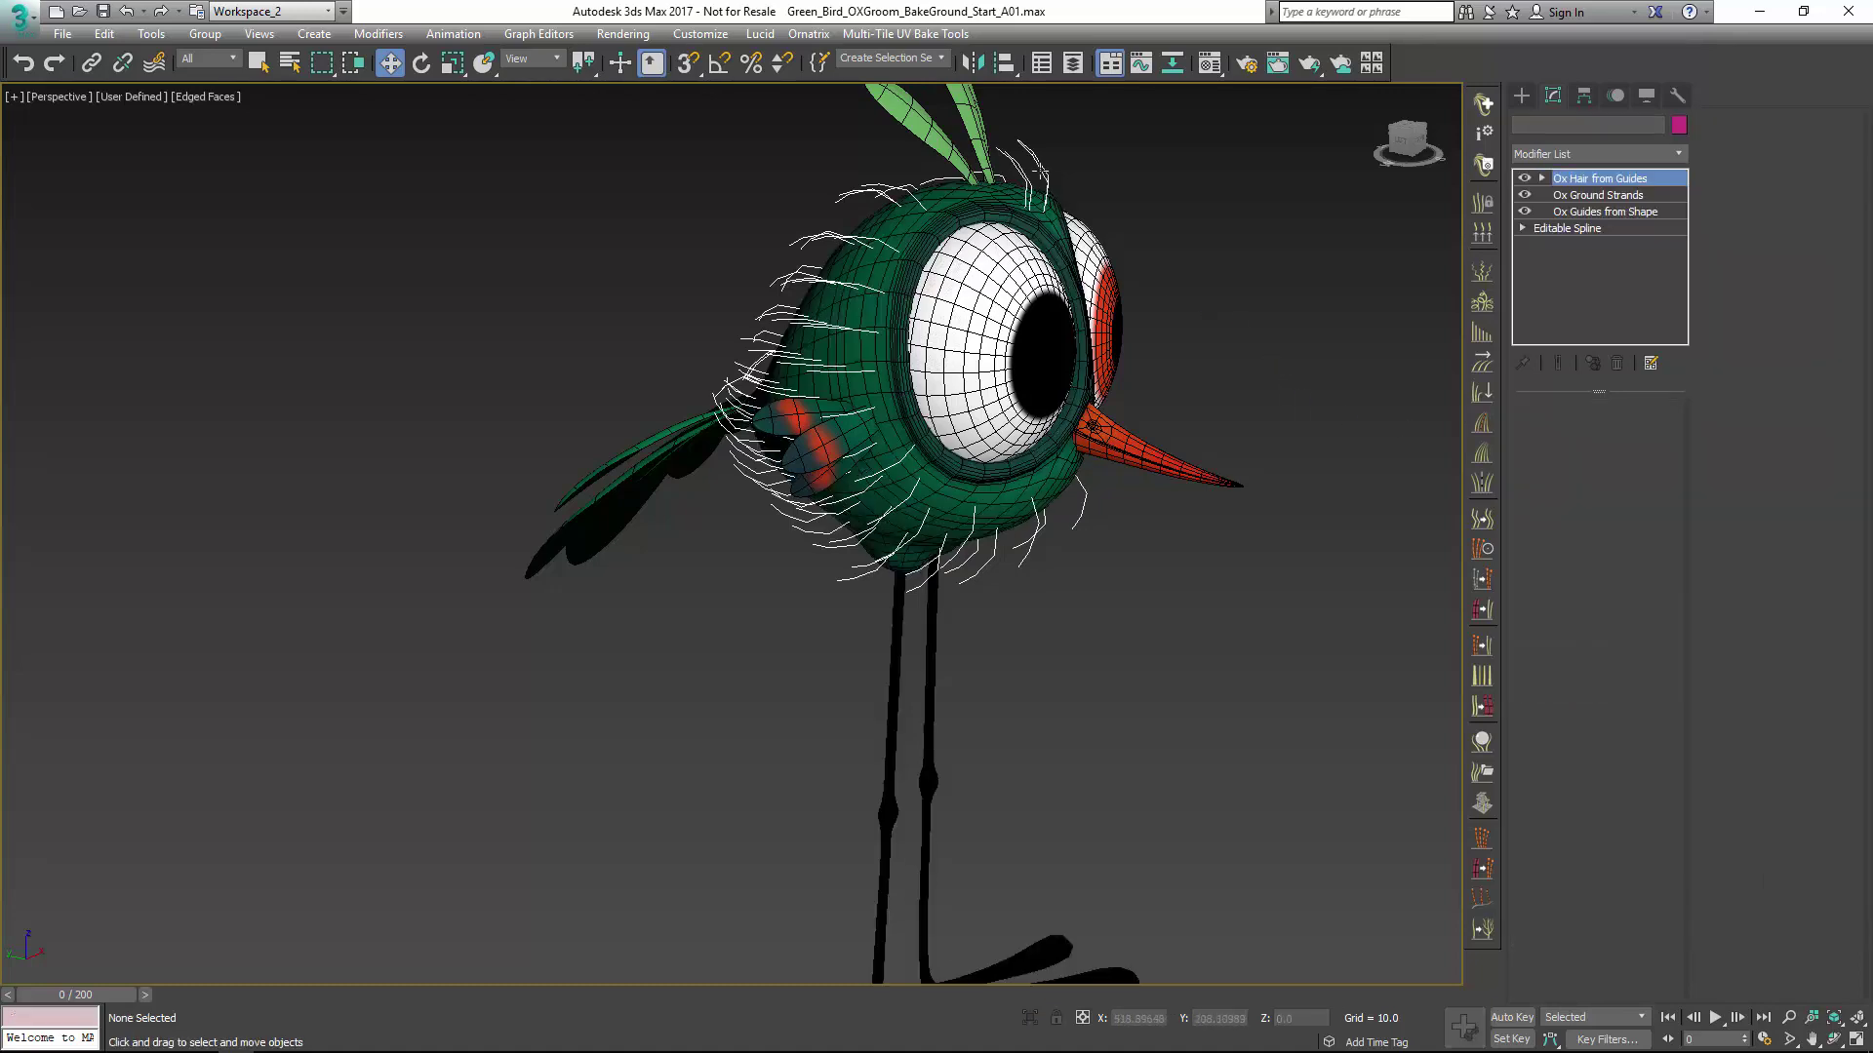
pyautogui.click(1629, 196)
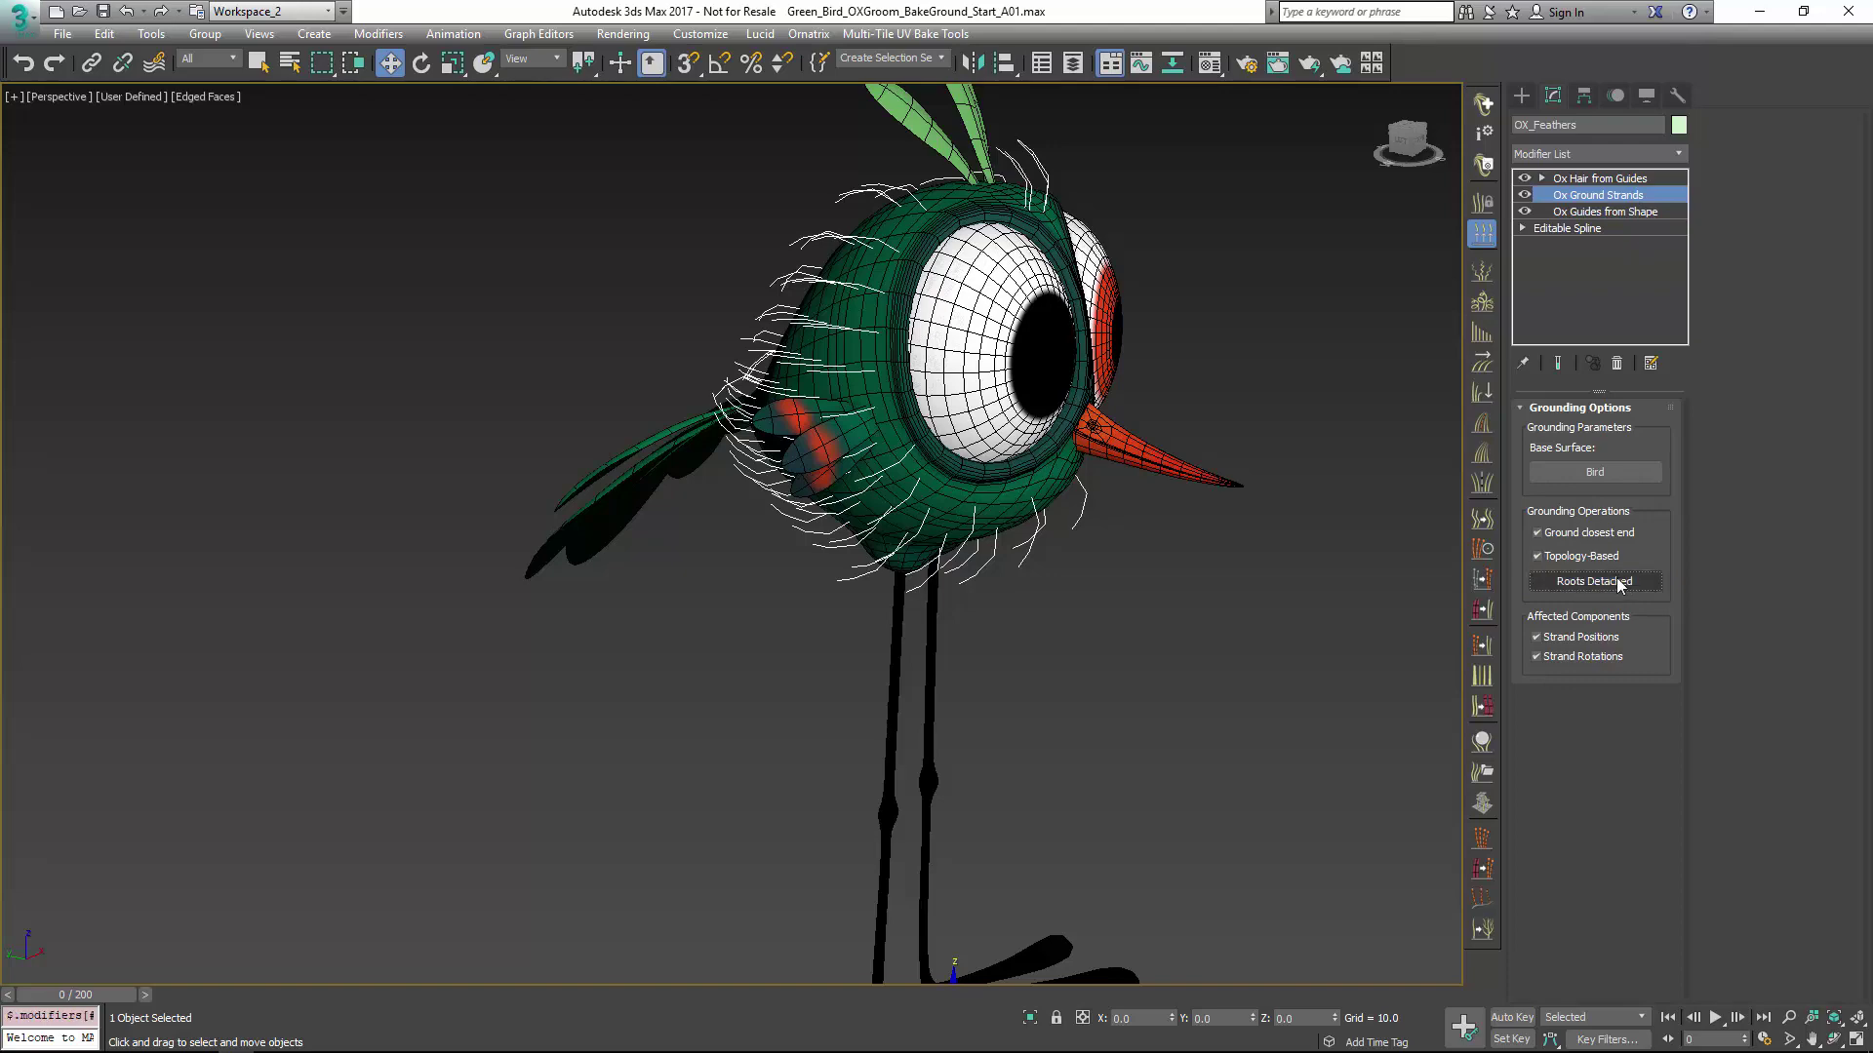
pyautogui.click(1604, 178)
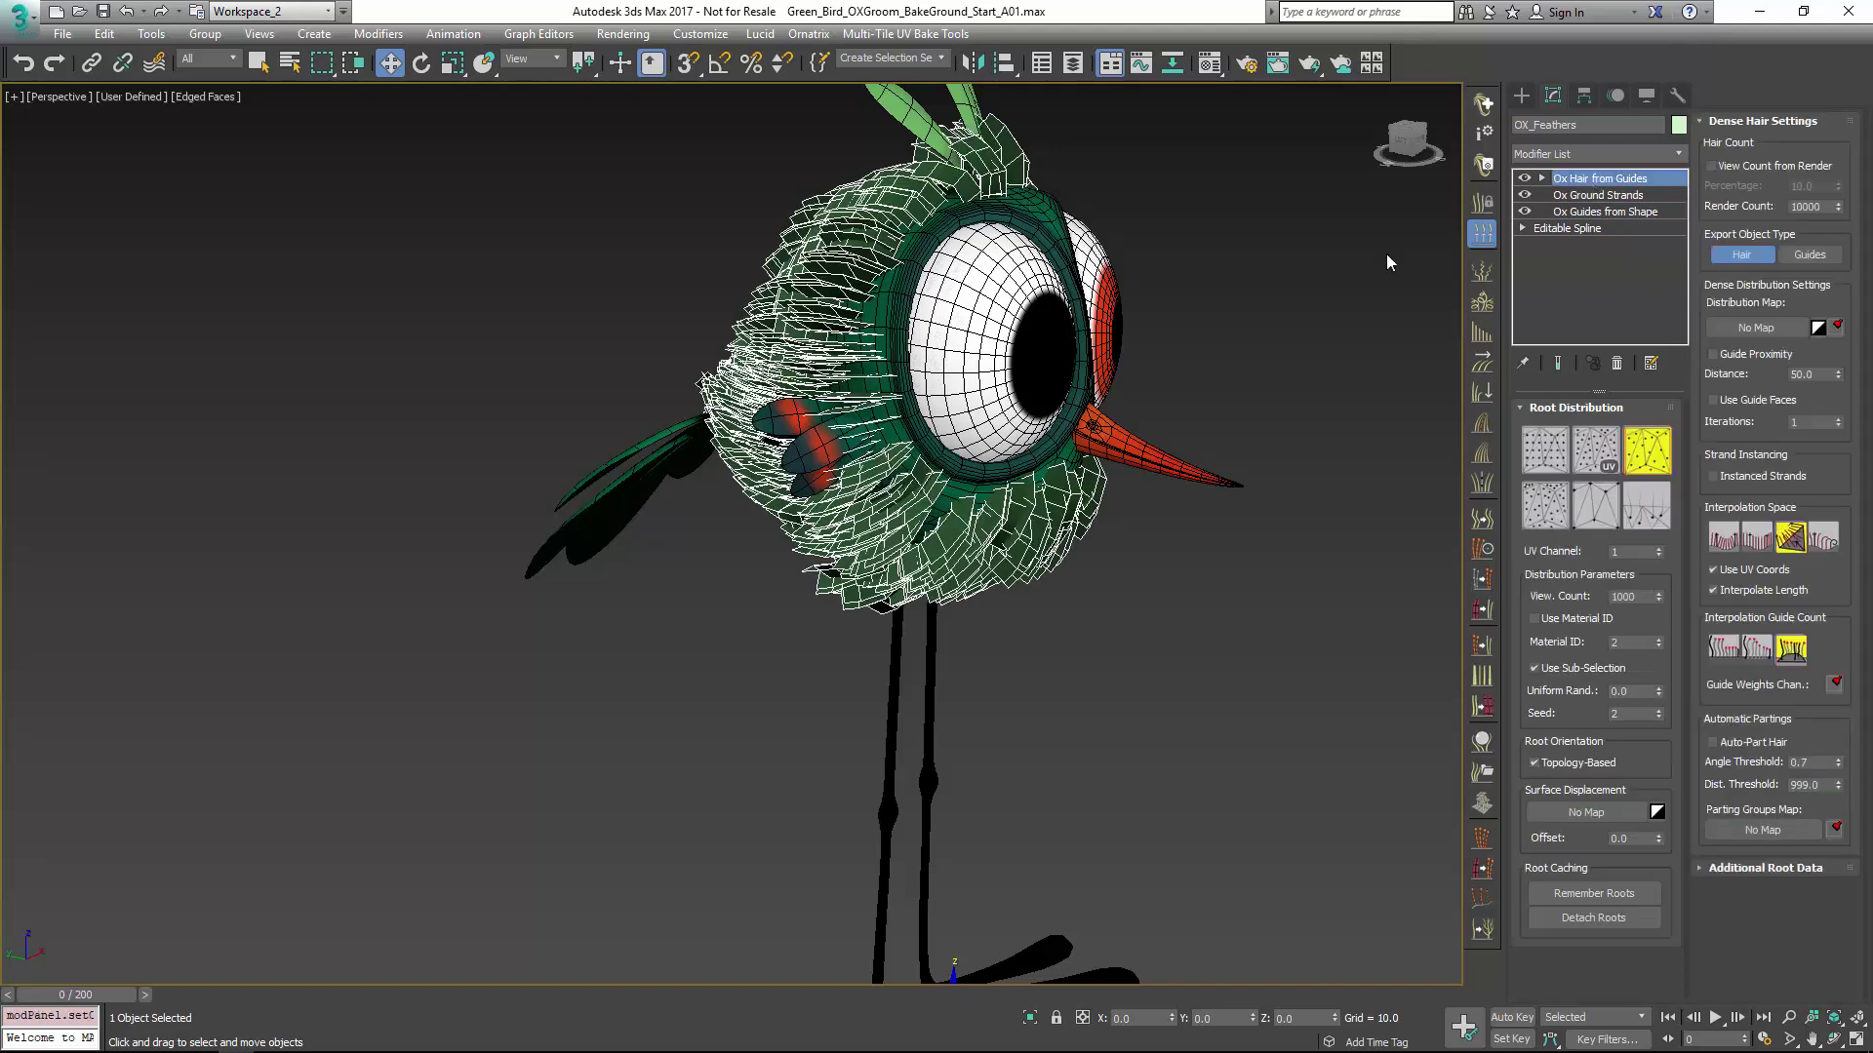
pyautogui.click(1604, 196)
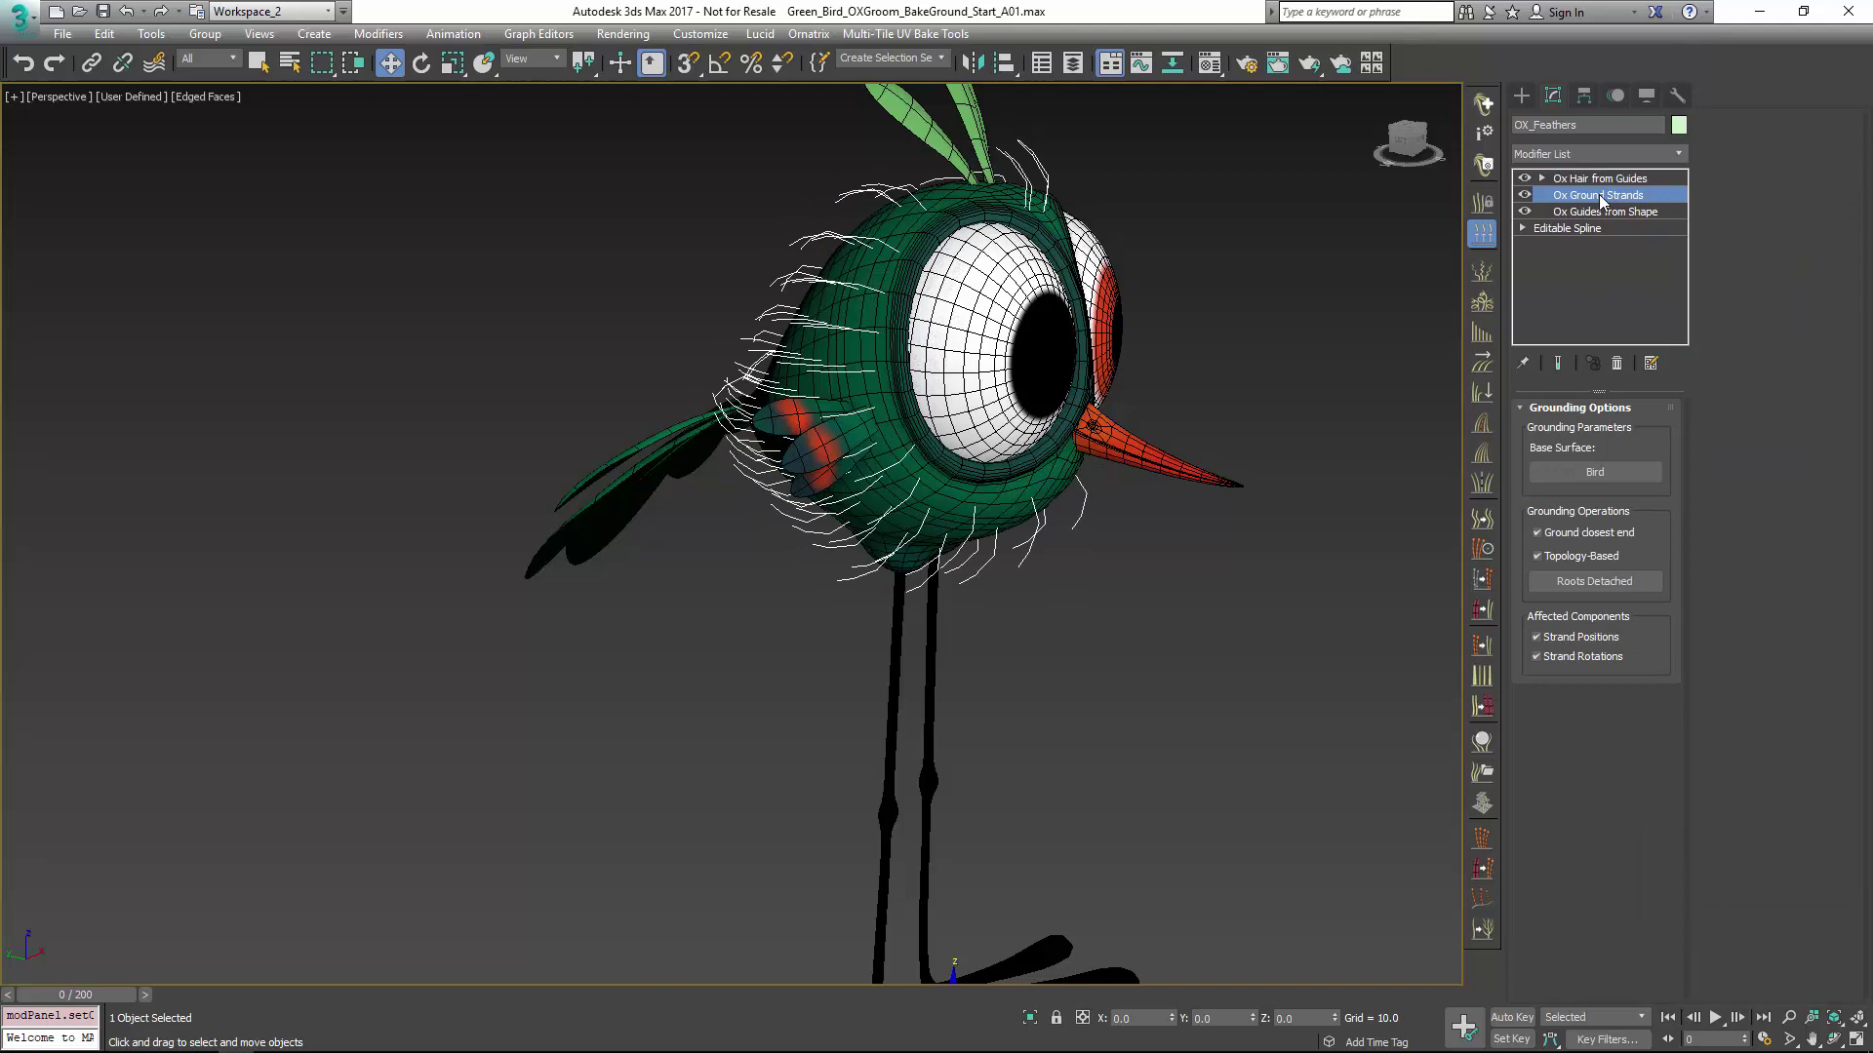
pyautogui.keyDown('alt'); pyautogui.moveTo(1060, 444); pyautogui.dragTo(834, 188, button='middle'); pyautogui.keyUp('alt')
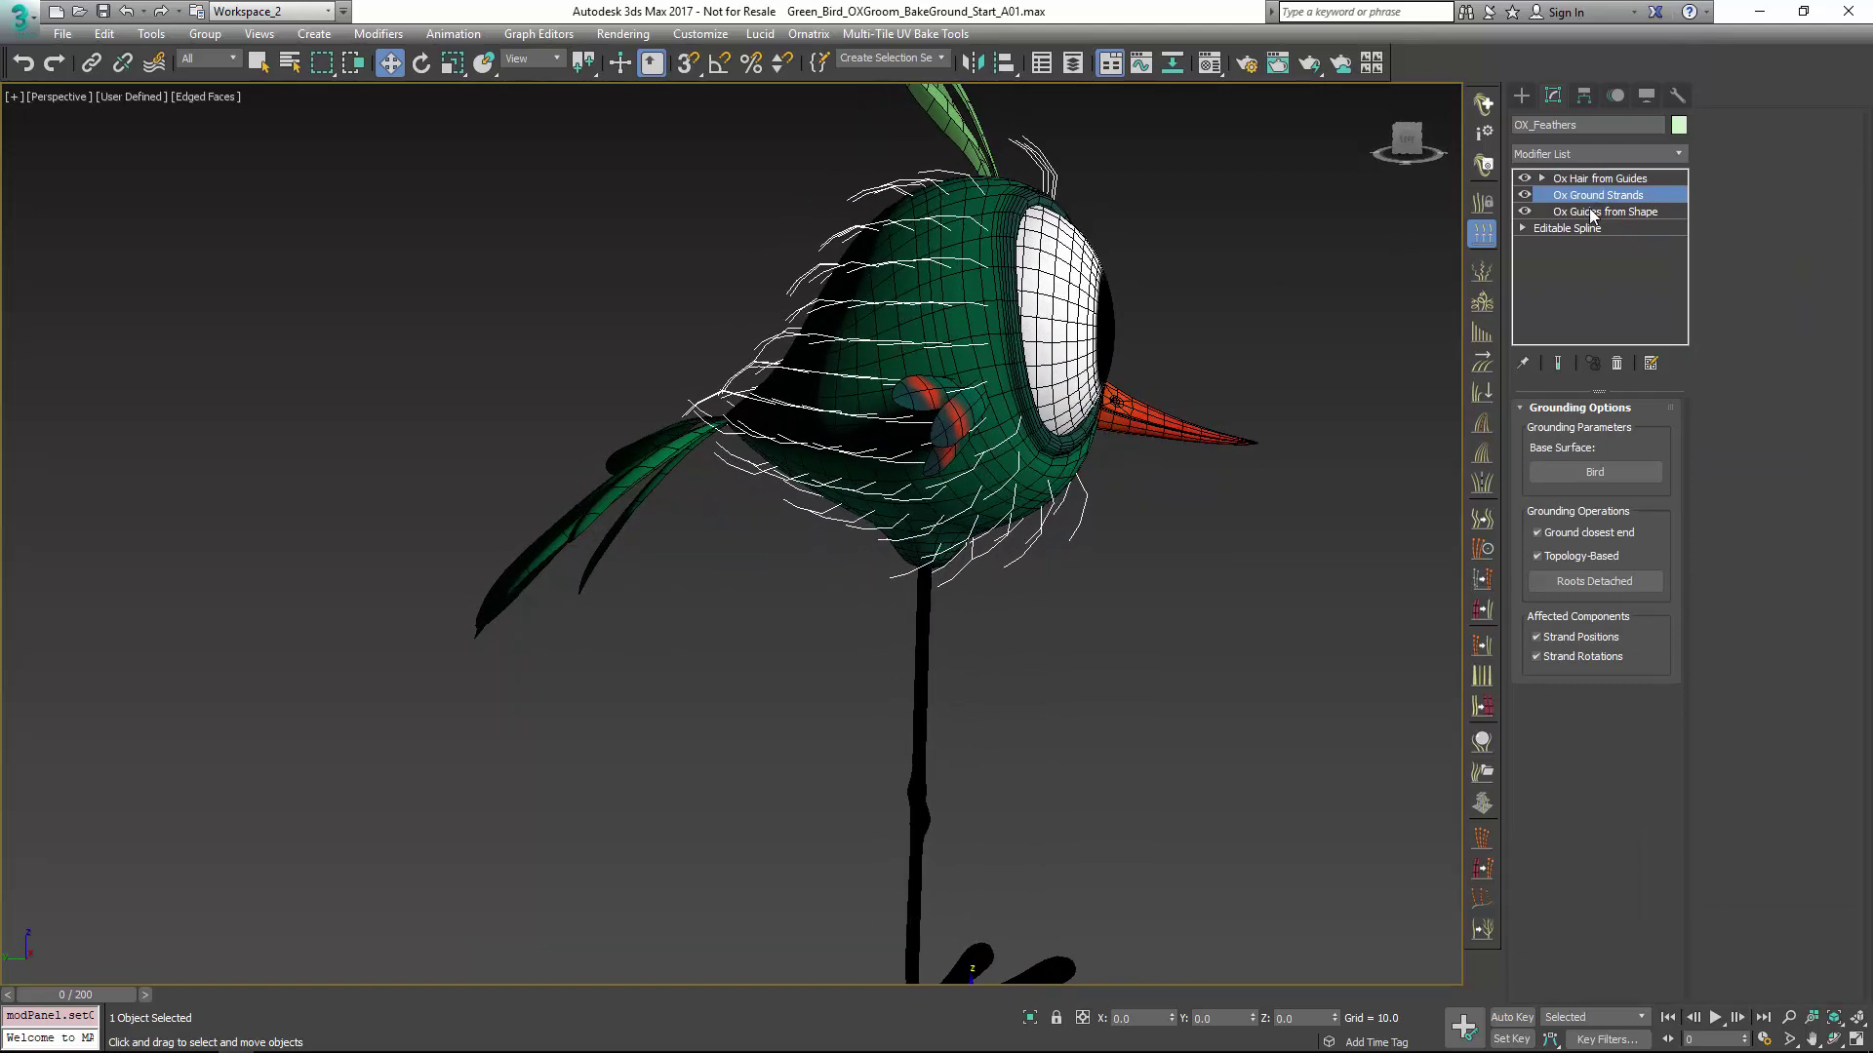
pyautogui.click(1600, 179)
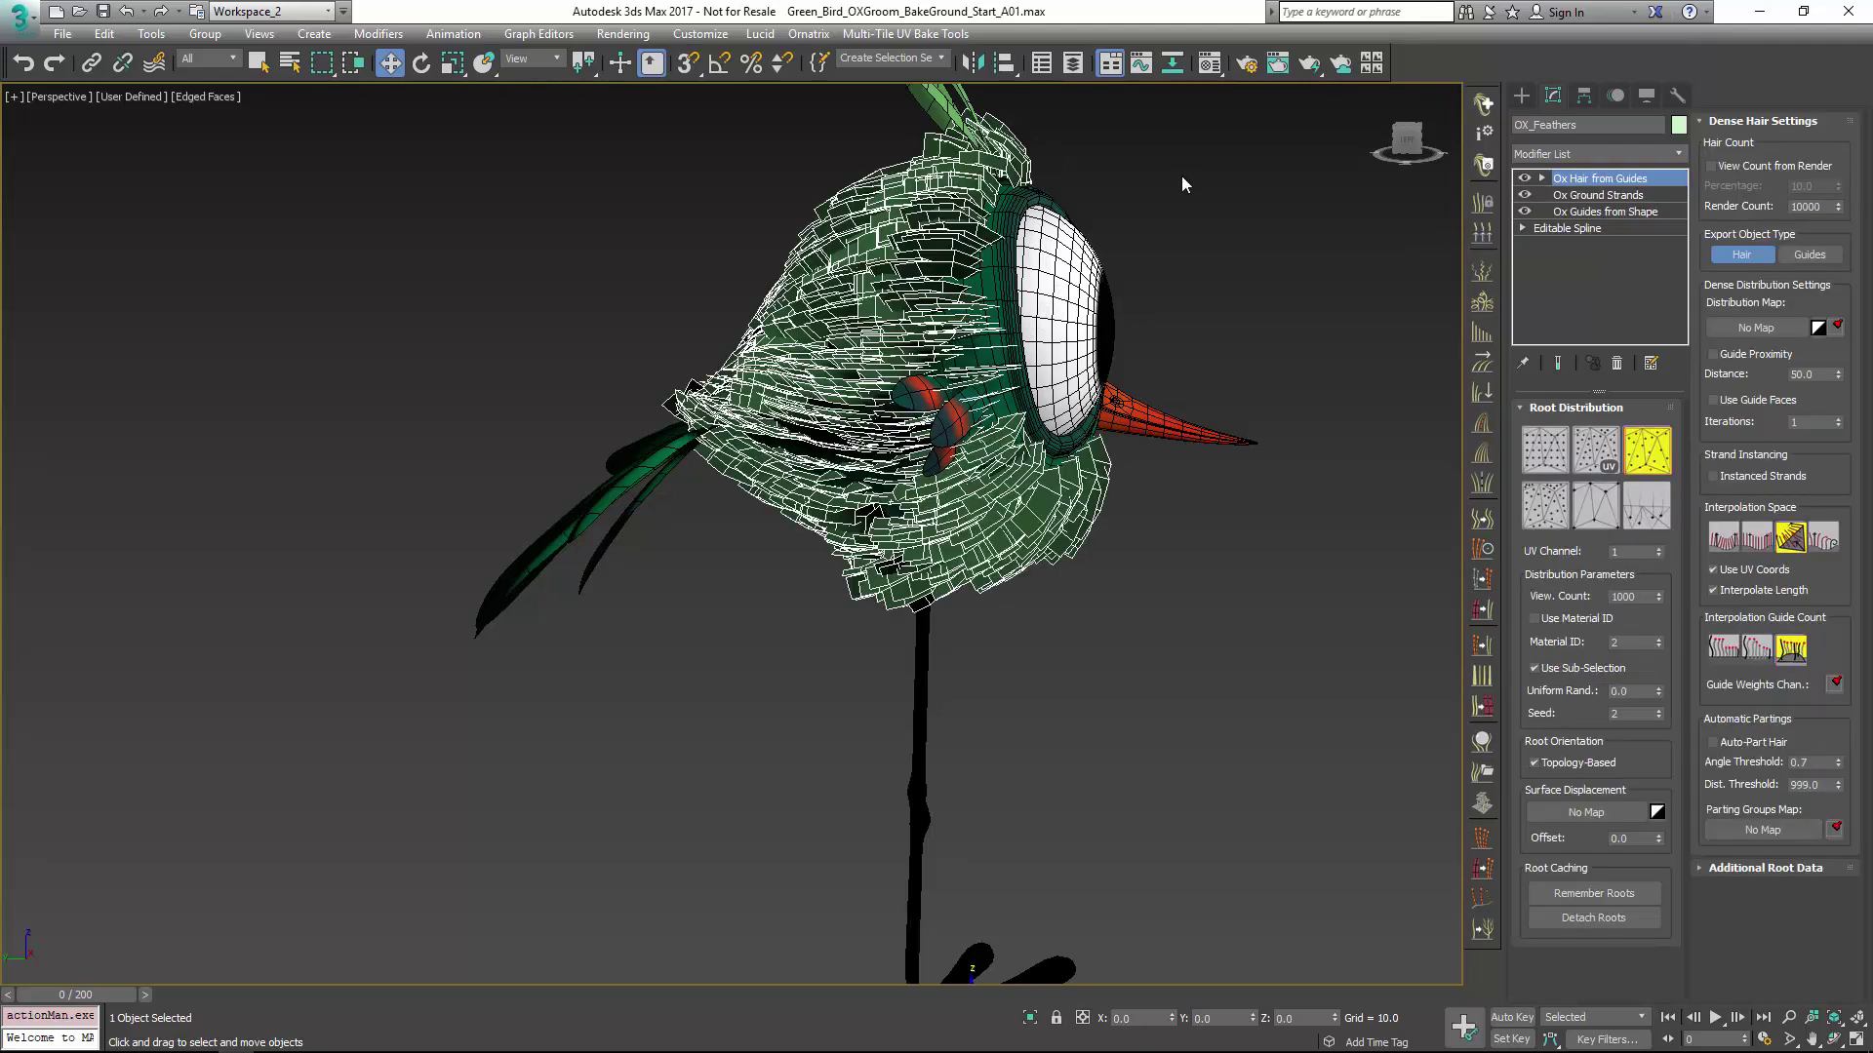
pyautogui.click(1618, 364)
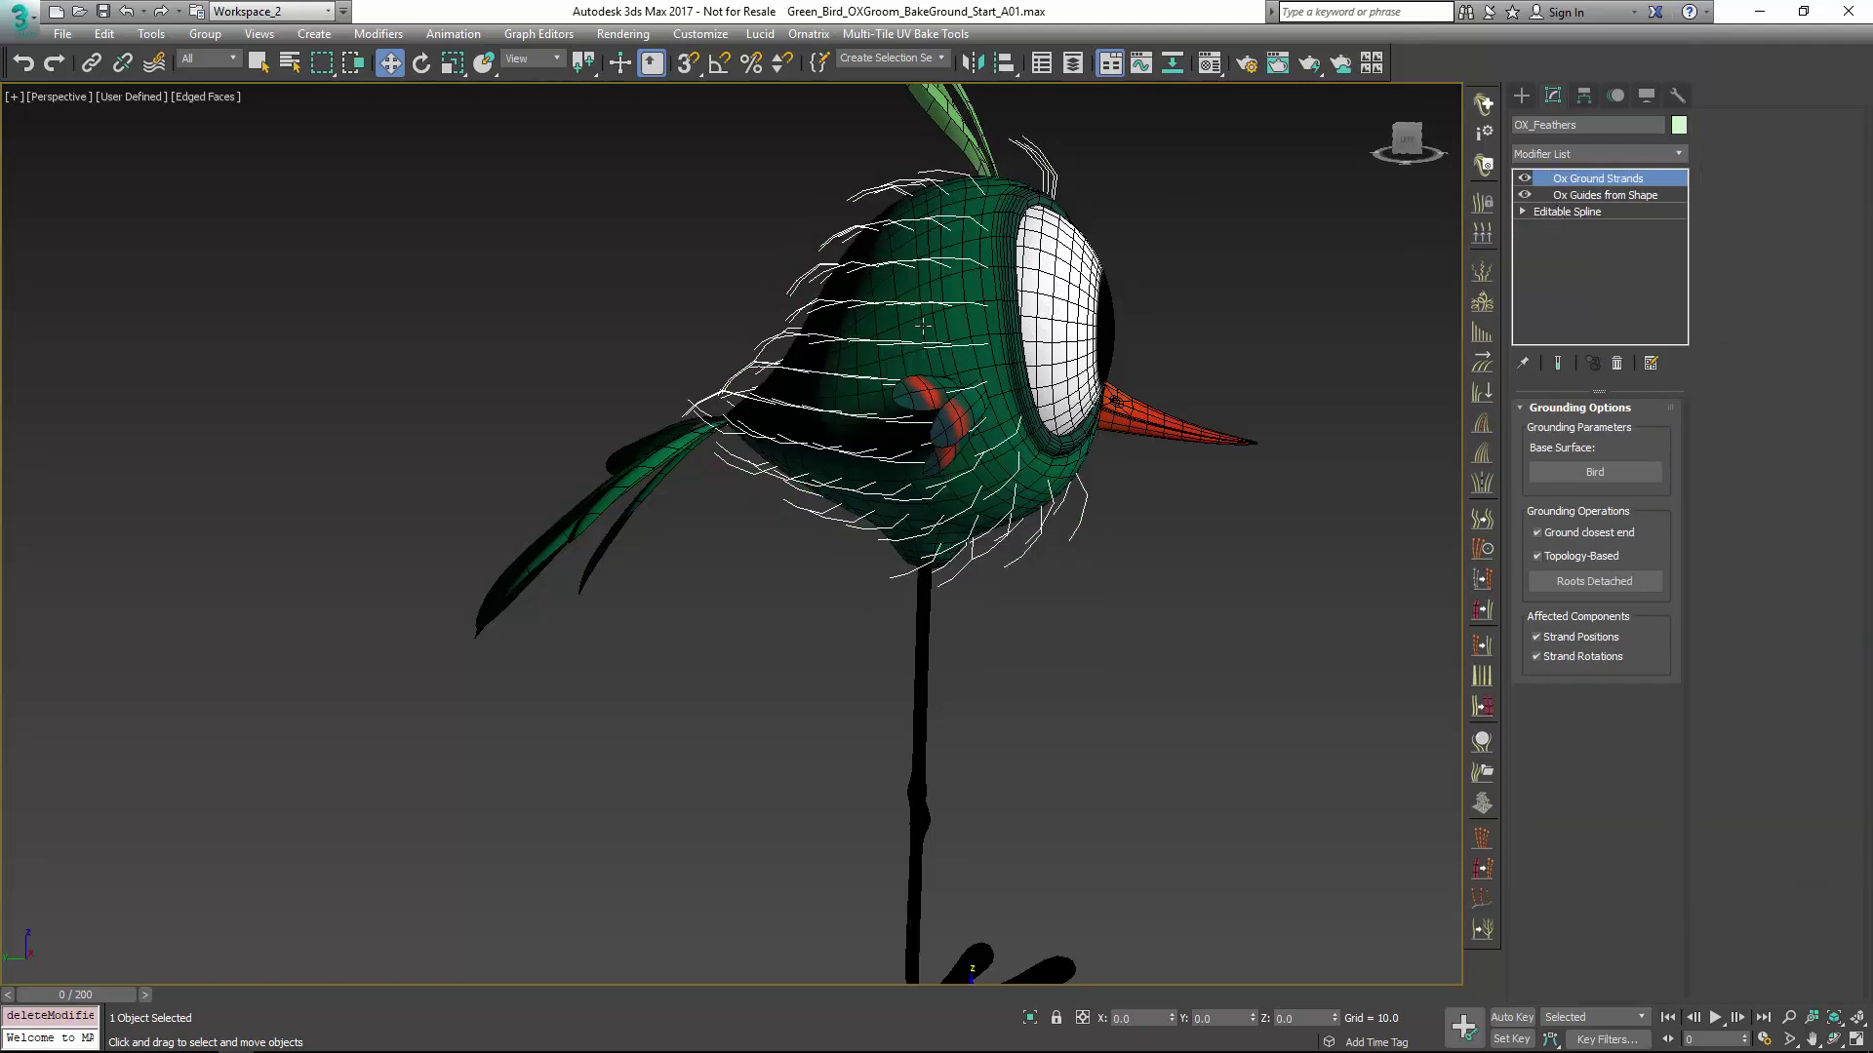
# Step: Add an edge loop around the bird's body by selecting an edge ring and using Connect
pyautogui.click(923, 277)
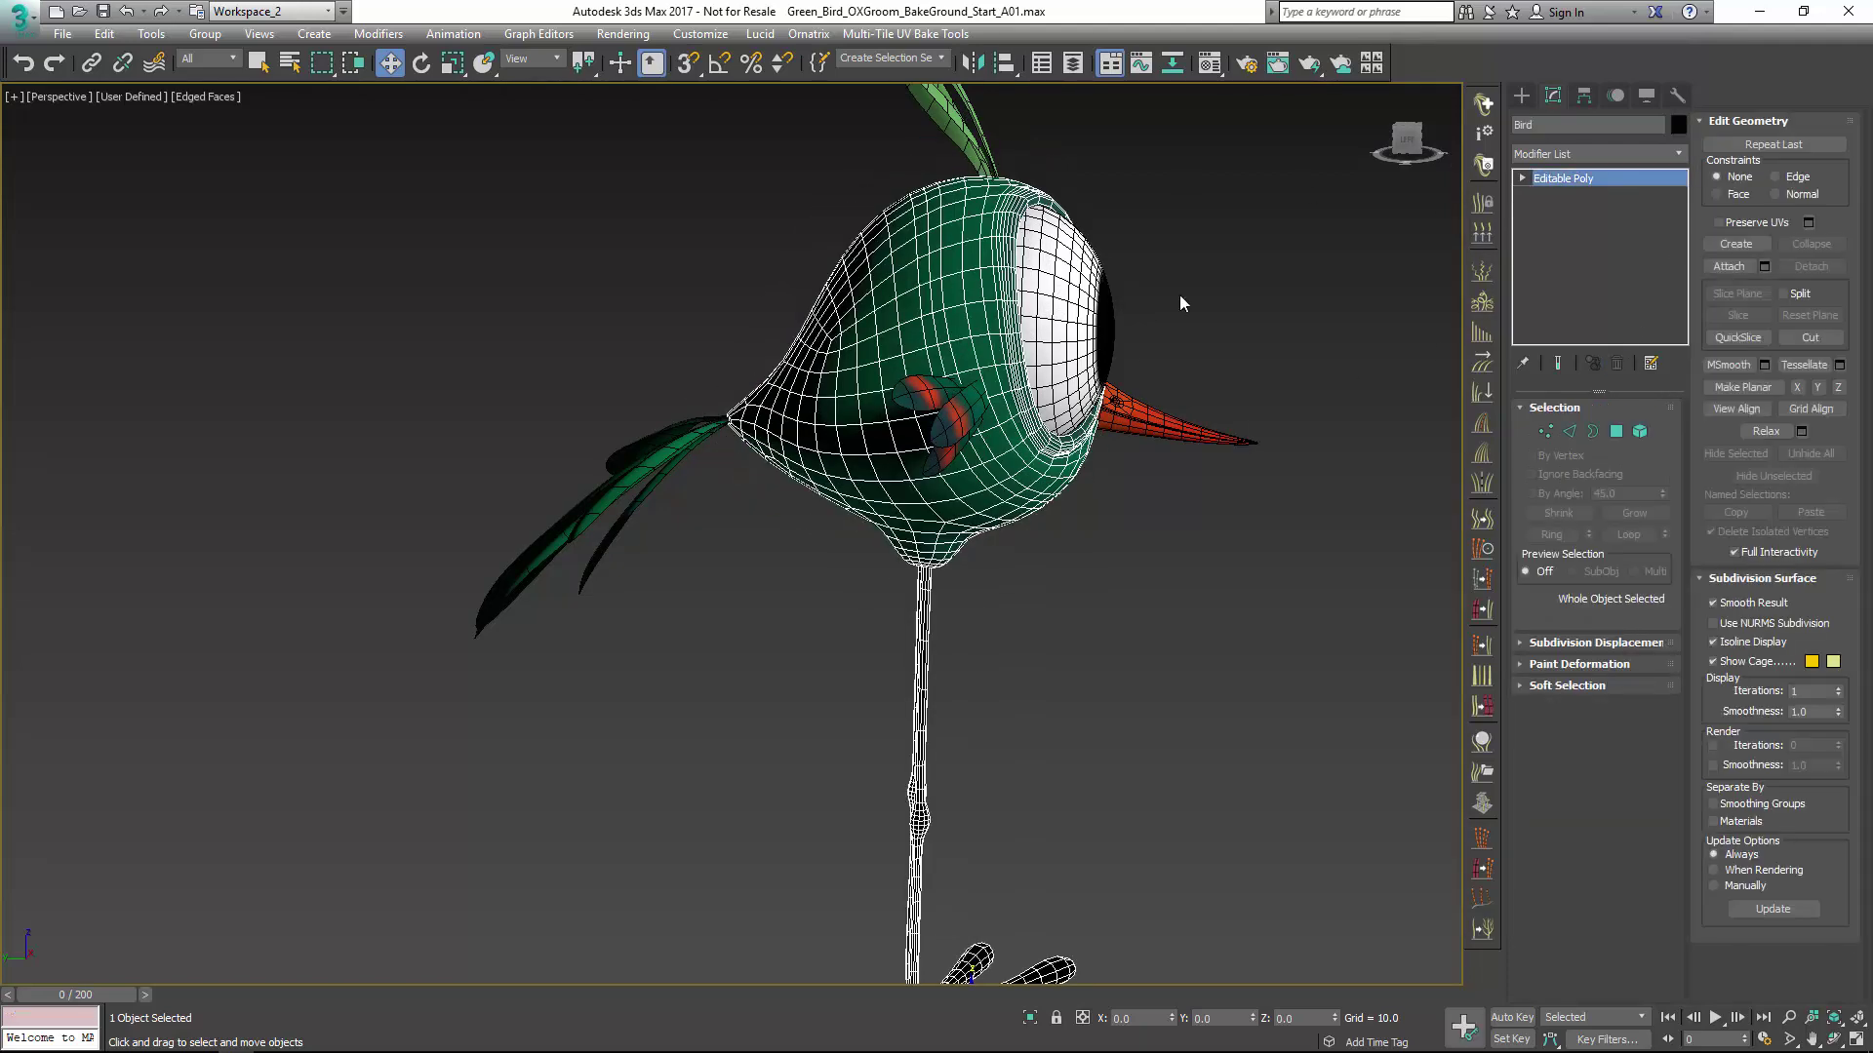
pyautogui.click(1570, 431)
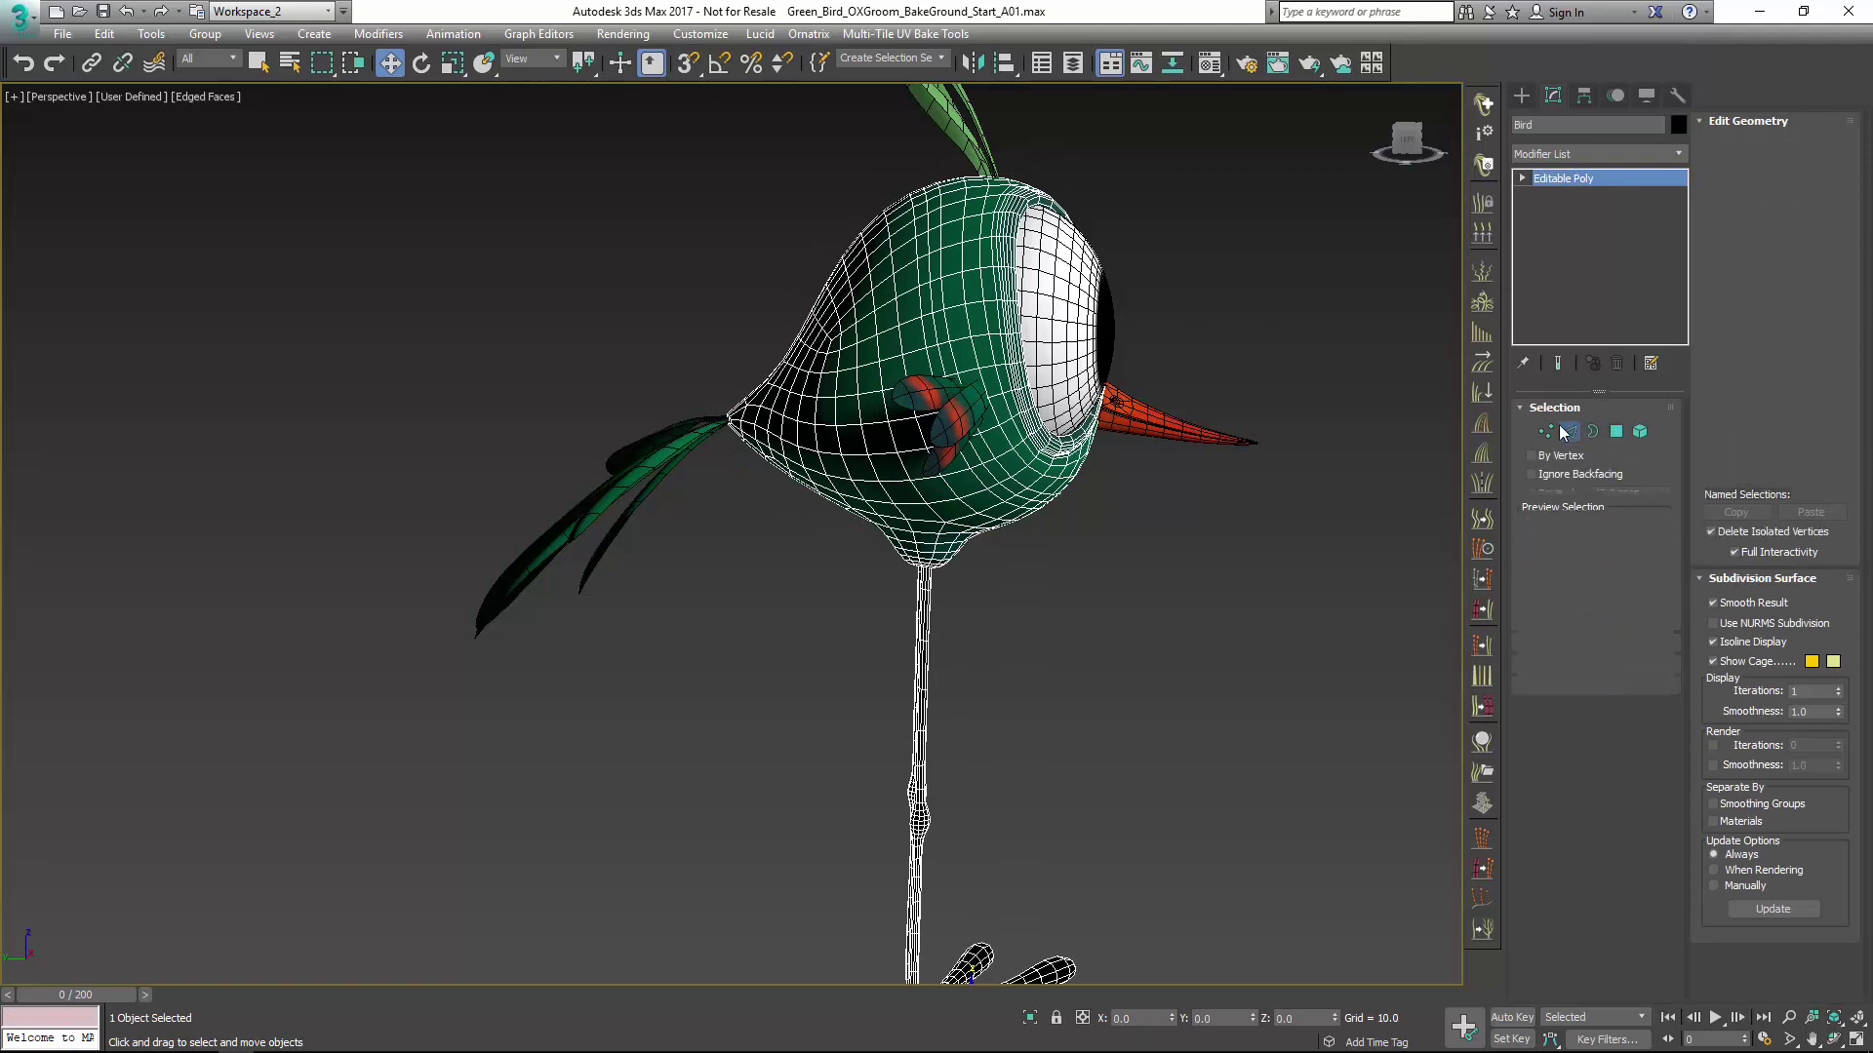
pyautogui.scroll(3, 865, 333)
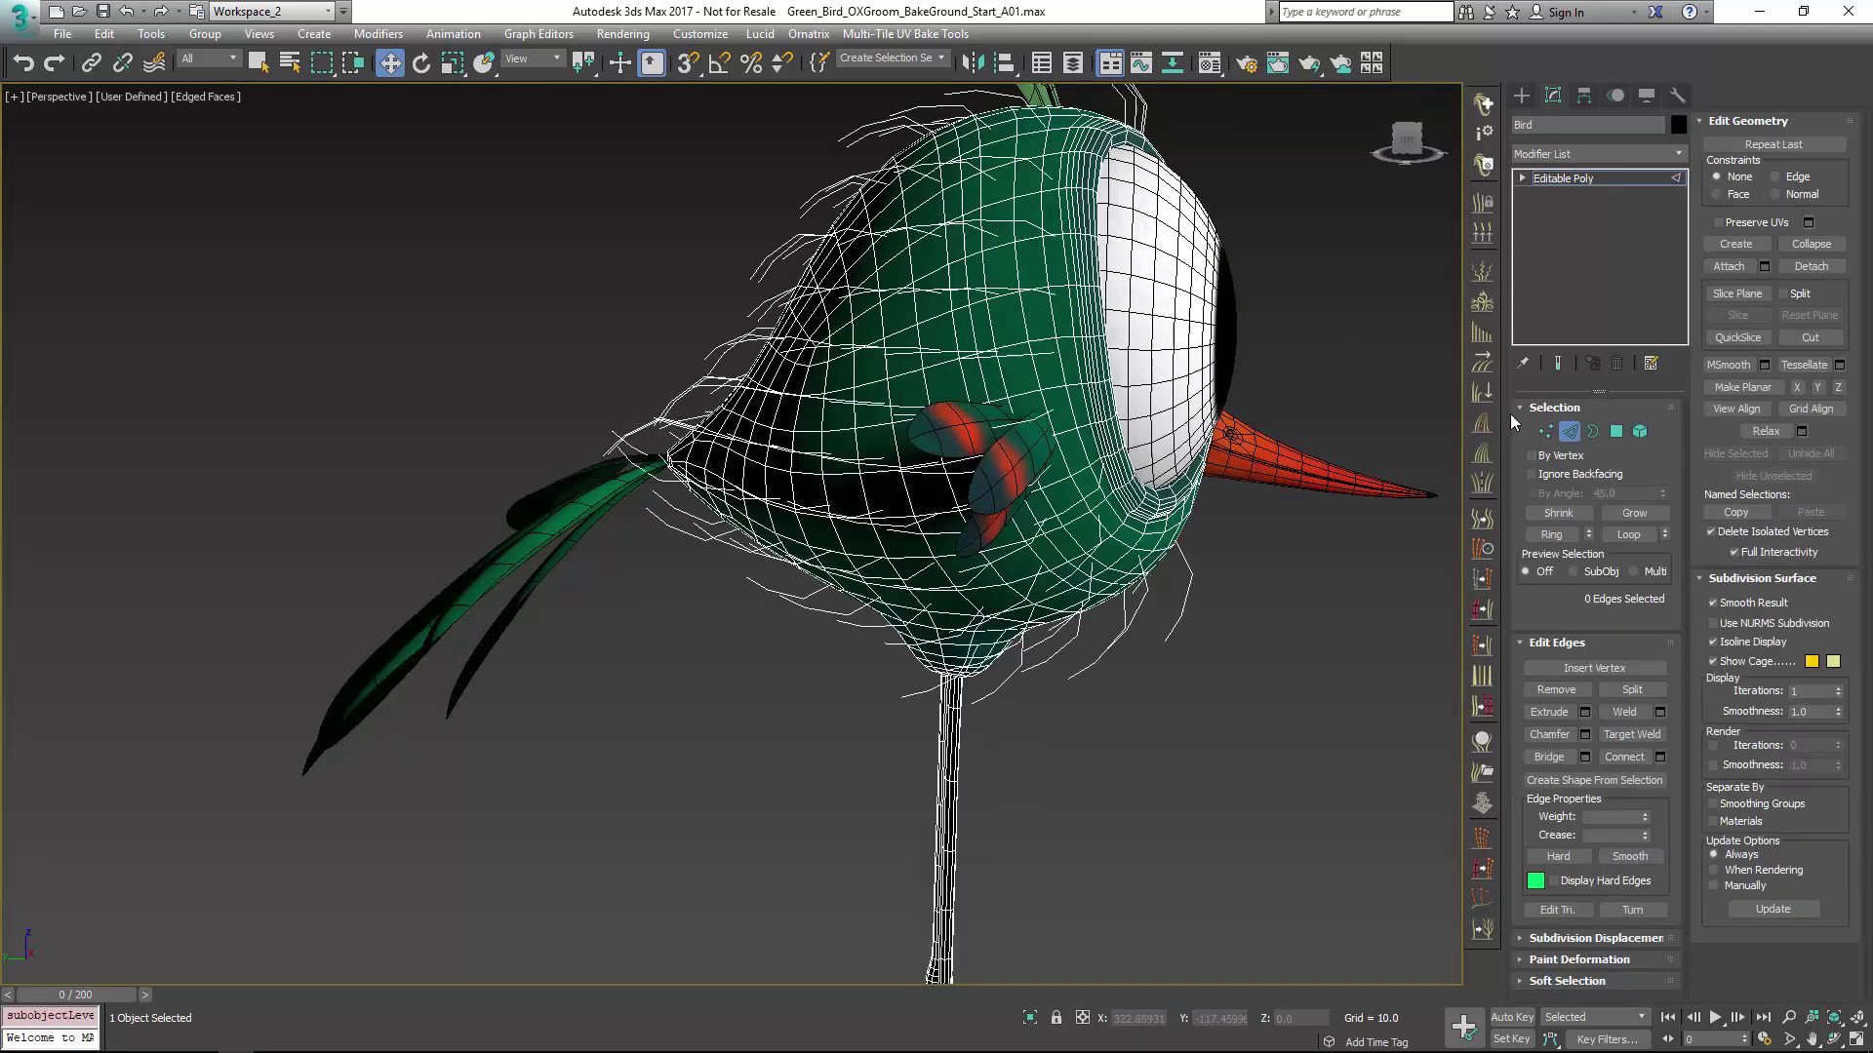
pyautogui.click(929, 273)
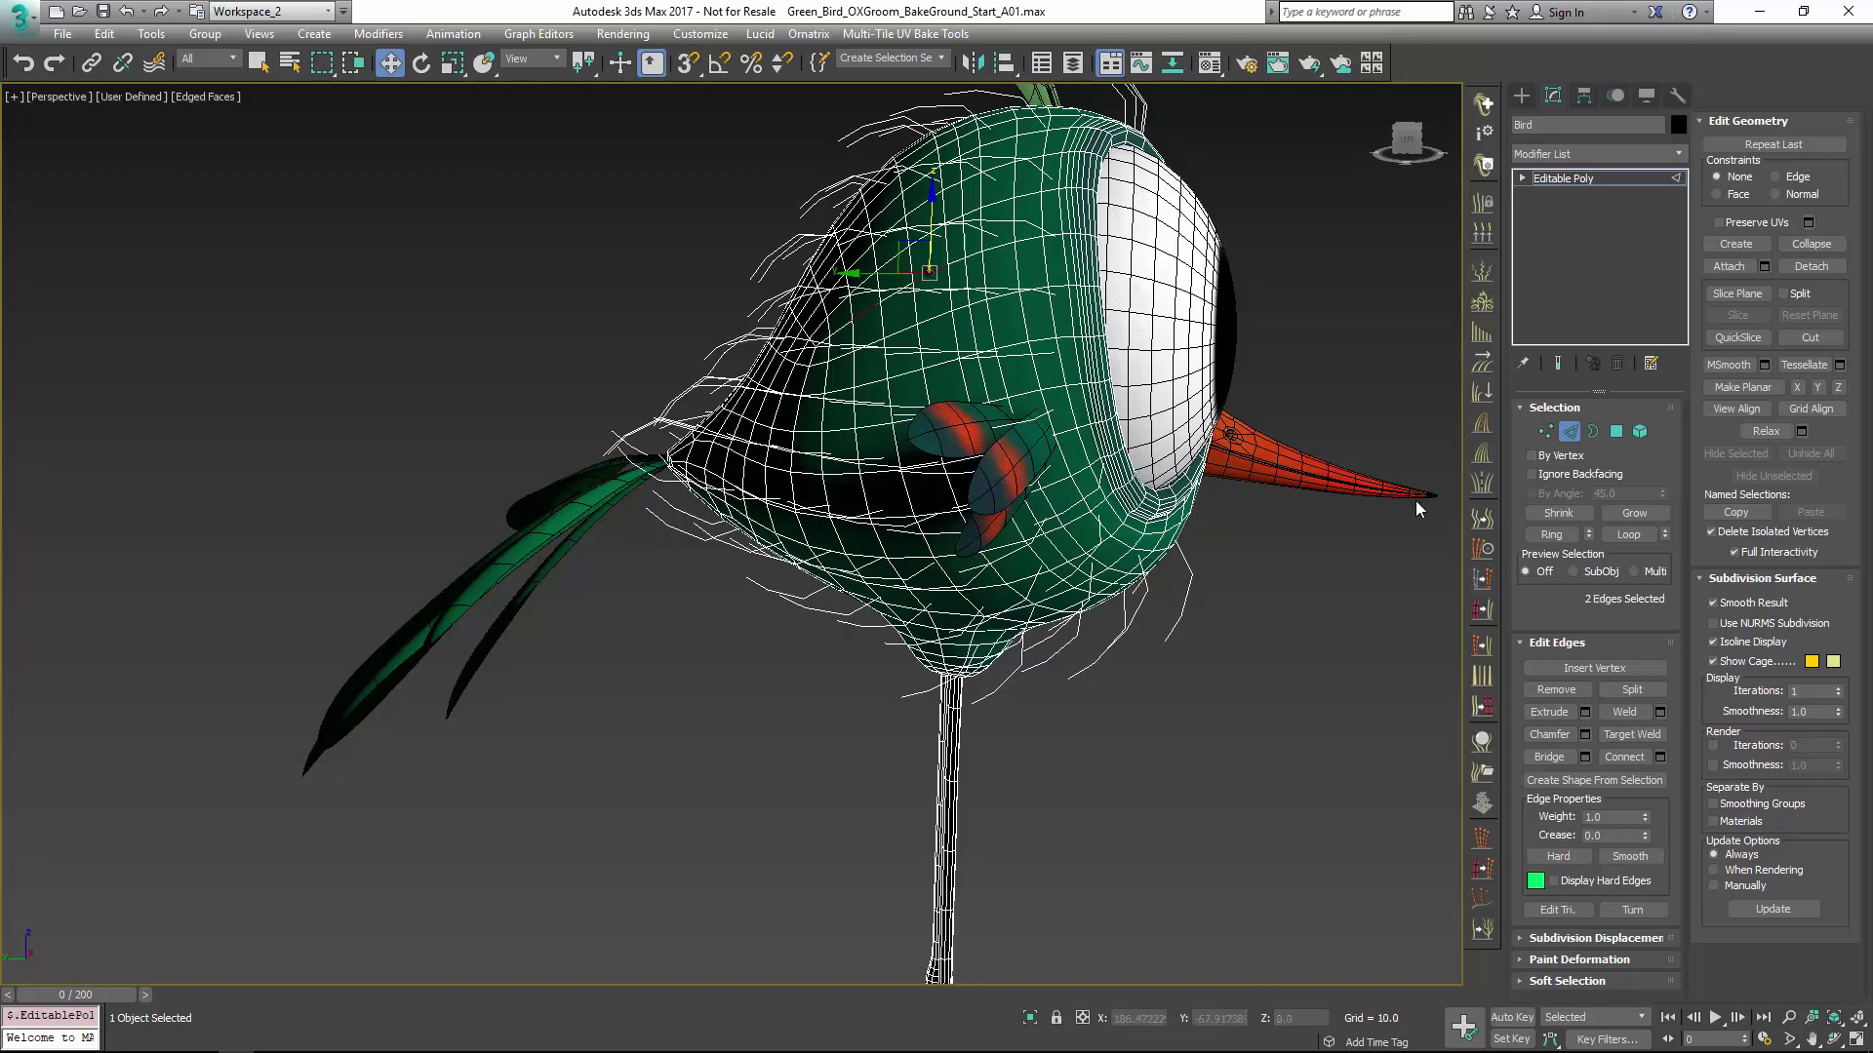
pyautogui.click(1529, 535)
pyautogui.rightClick(1307, 613)
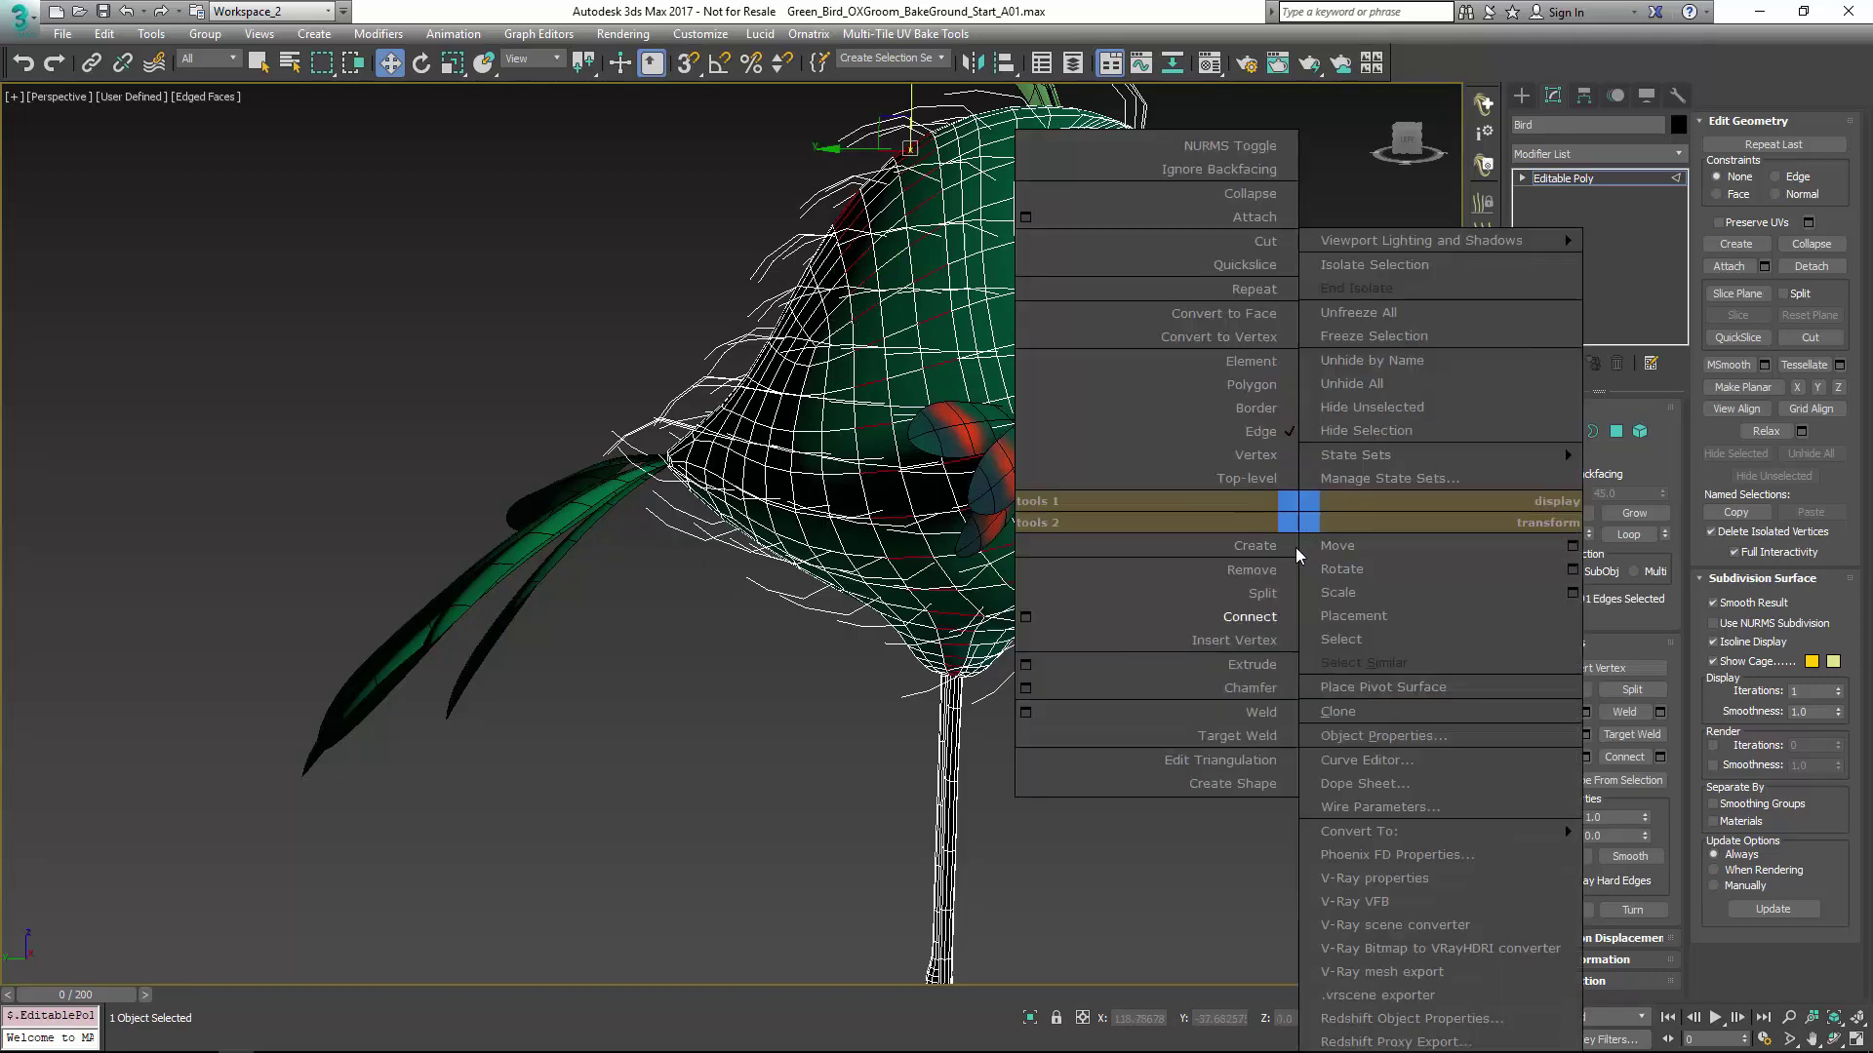
pyautogui.click(1270, 619)
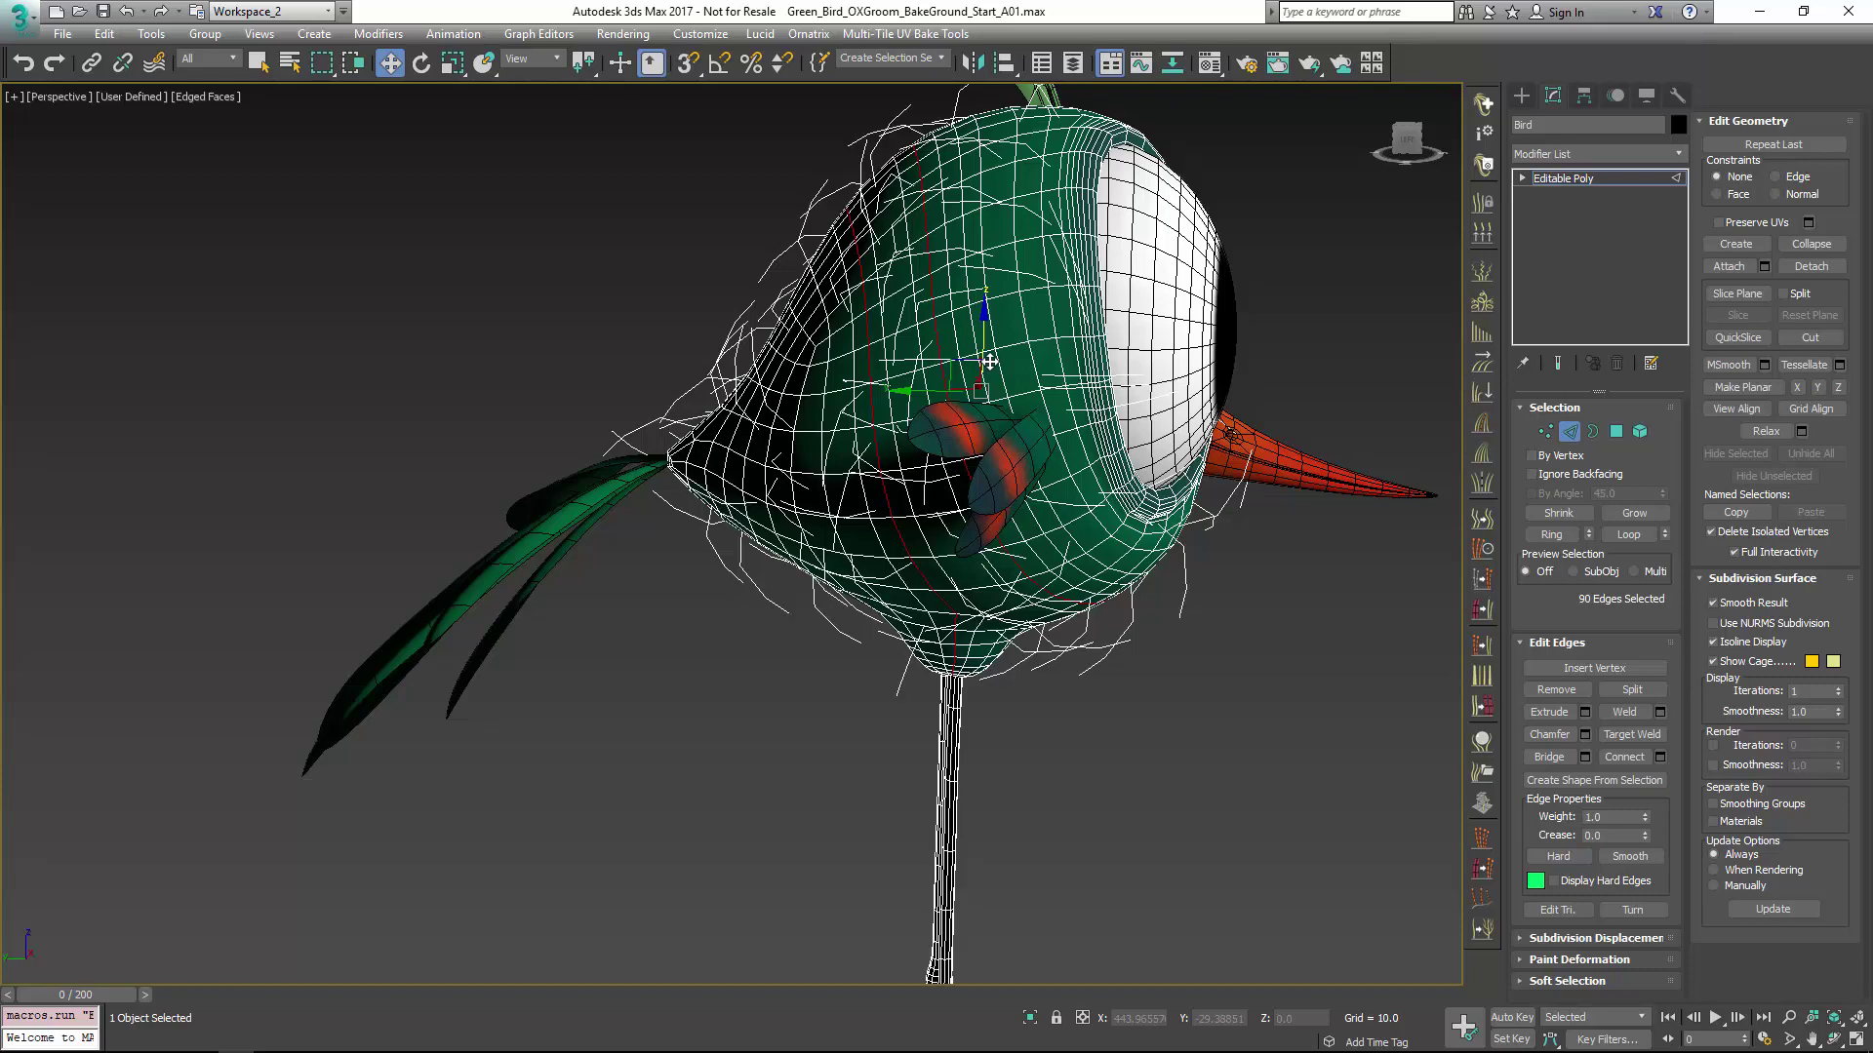
pyautogui.scroll(-2, 1169, 456)
pyautogui.moveTo(1268, 548); pyautogui.dragTo(1200, 556, button='middle')
pyautogui.click(1569, 432)
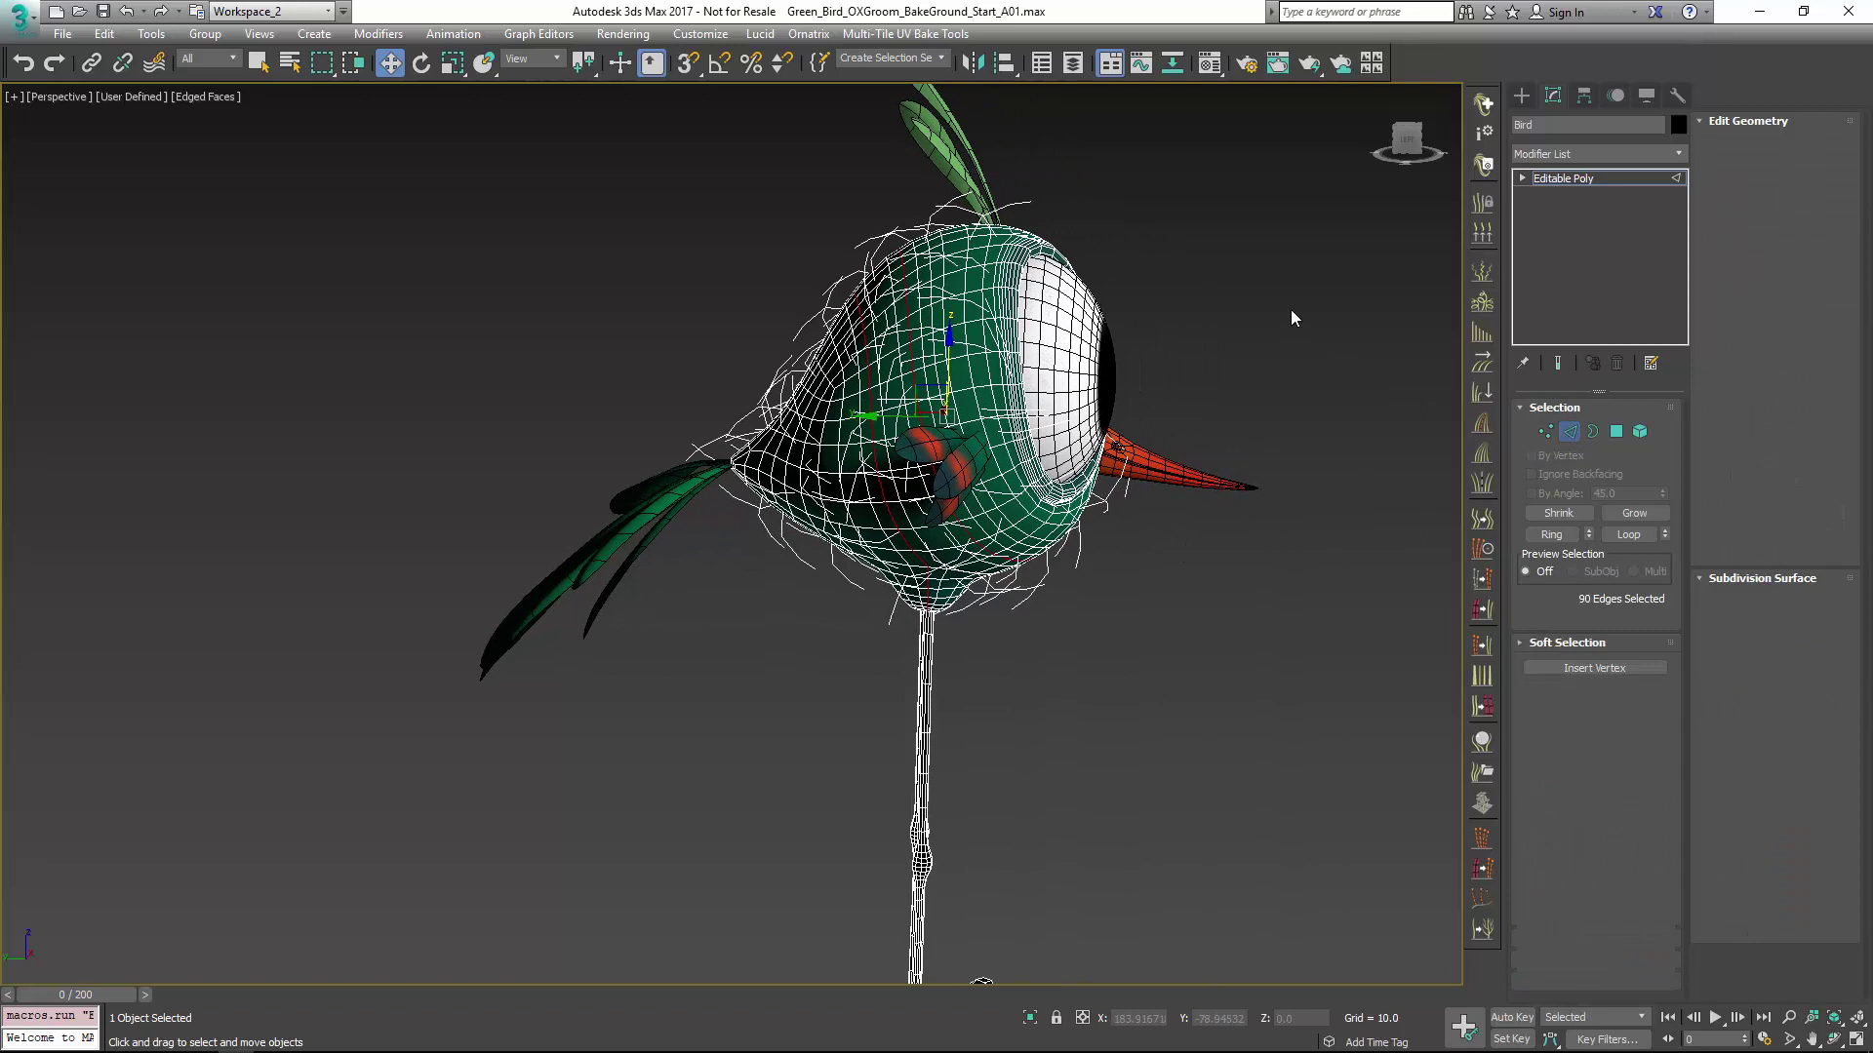
pyautogui.click(1291, 318)
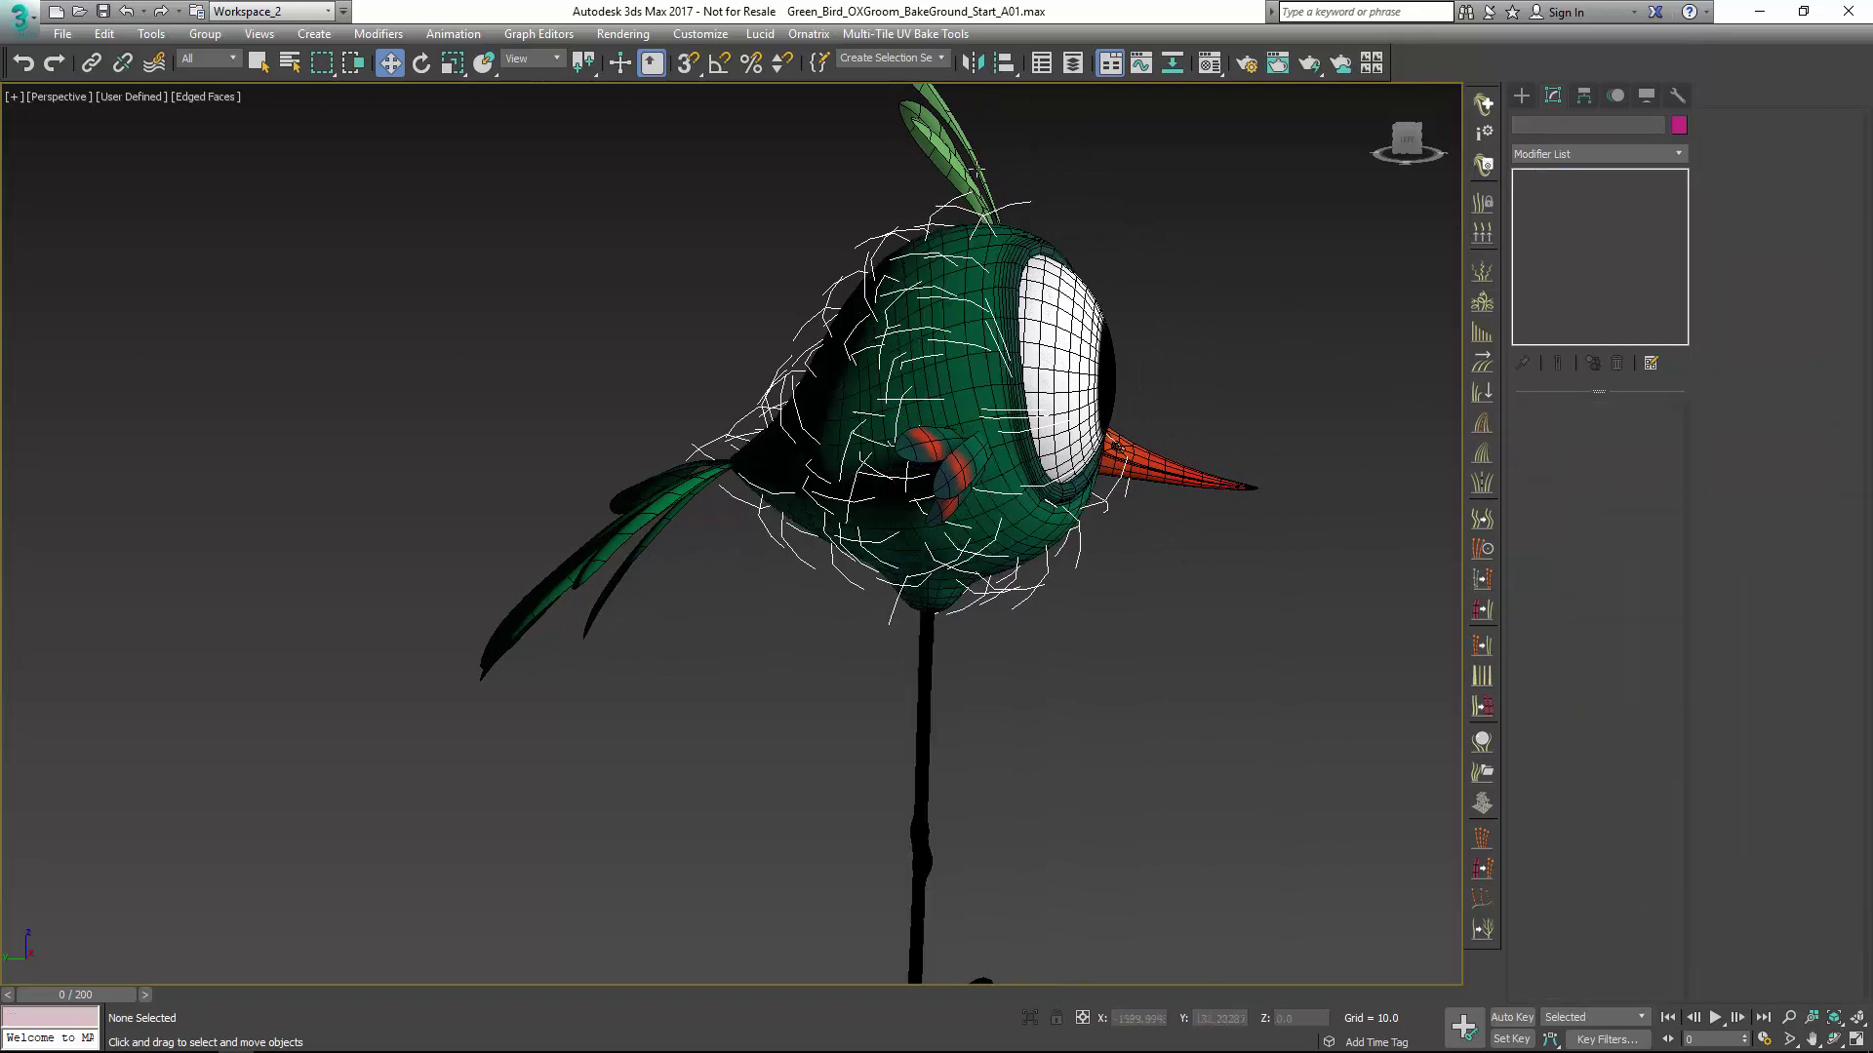
# Step: Reground the OX_Feathers guides by toggling Roots Detached on then off, and view the front
pyautogui.click(1017, 203)
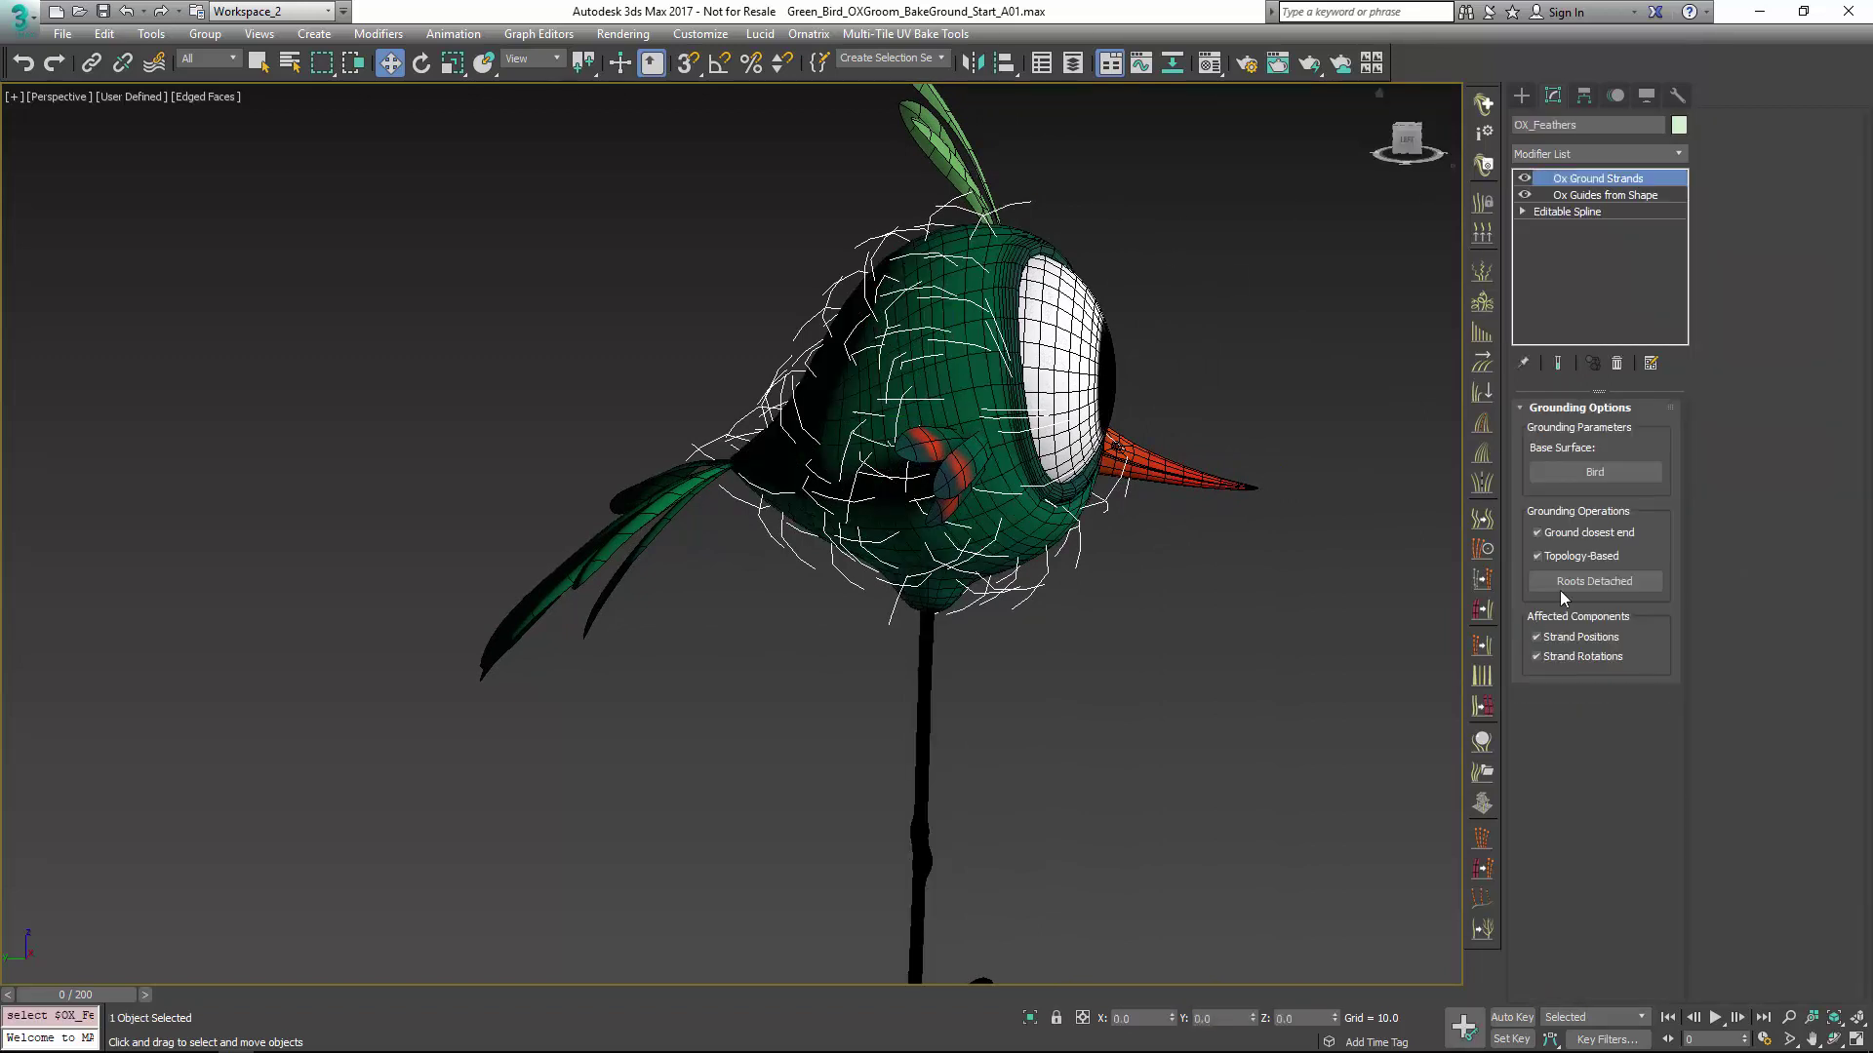
pyautogui.click(1586, 582)
pyautogui.click(1584, 583)
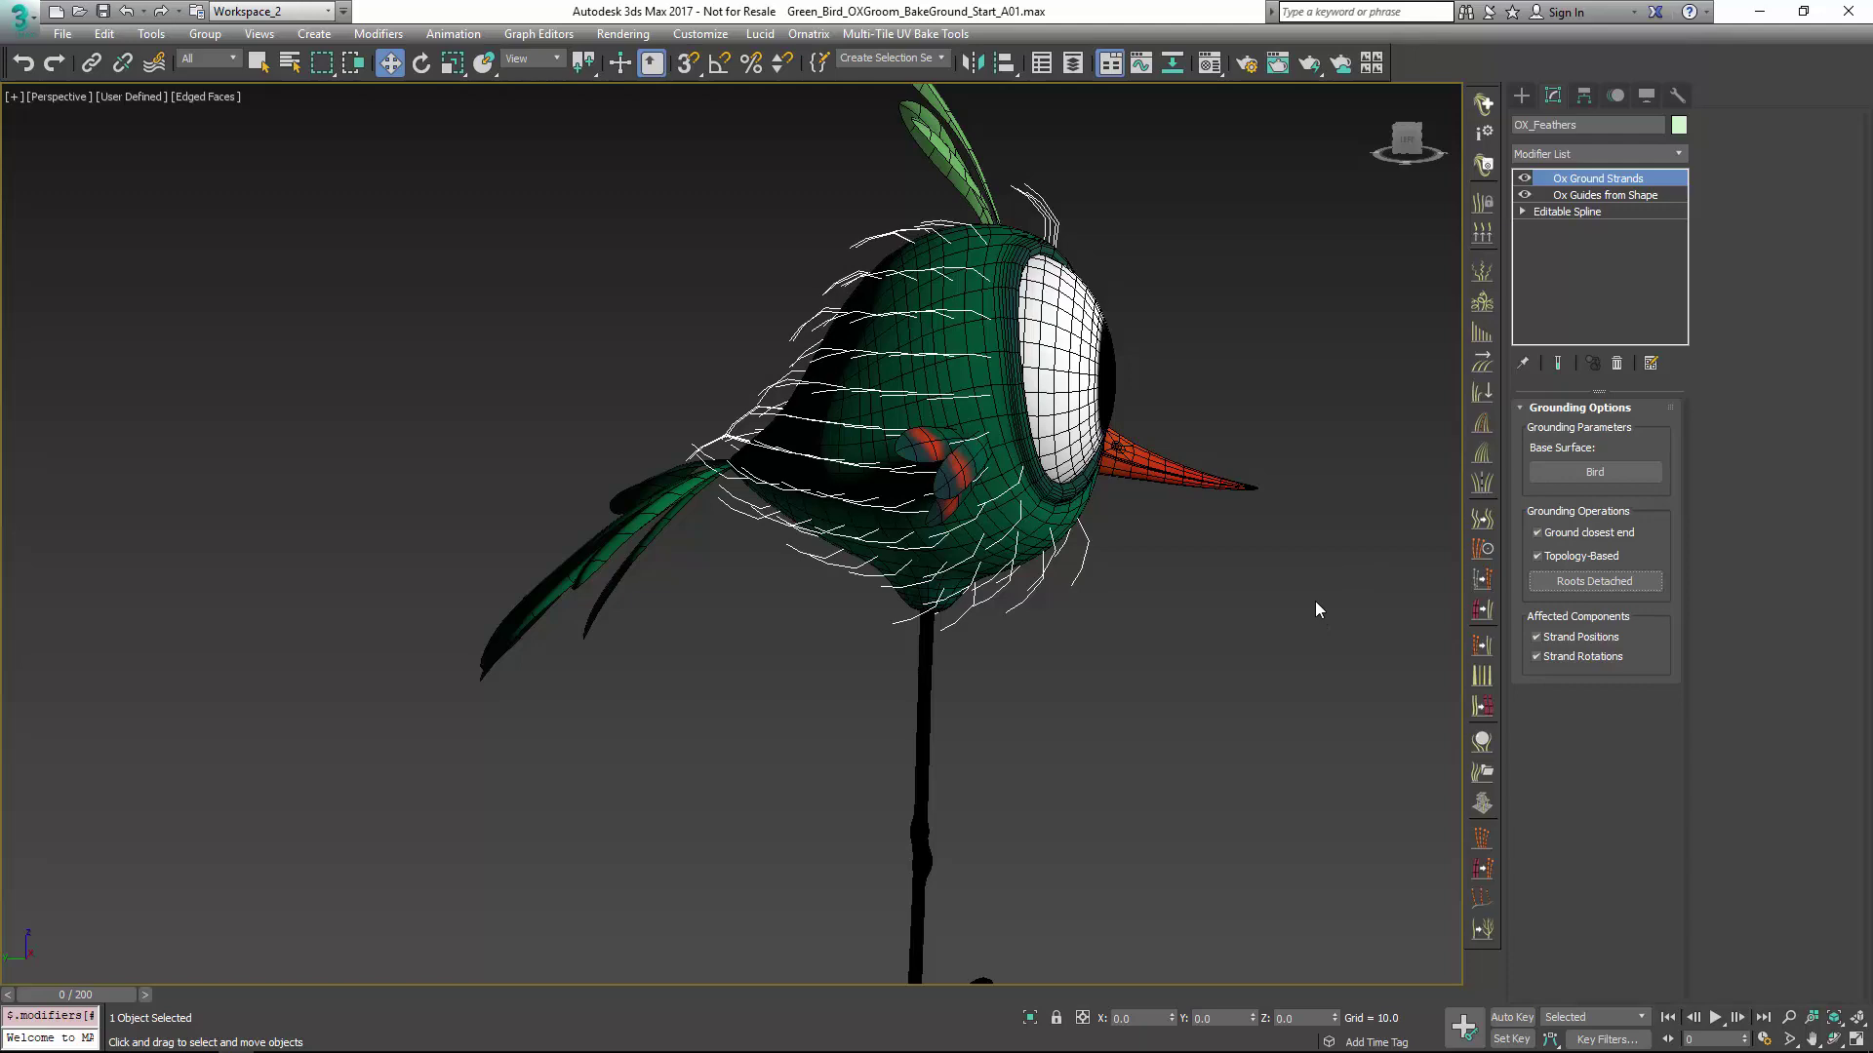
pyautogui.scroll(-4, 1315, 601)
pyautogui.keyDown('alt'); pyautogui.moveTo(1314, 601); pyautogui.dragTo(1085, 553, button='middle'); pyautogui.keyUp('alt')
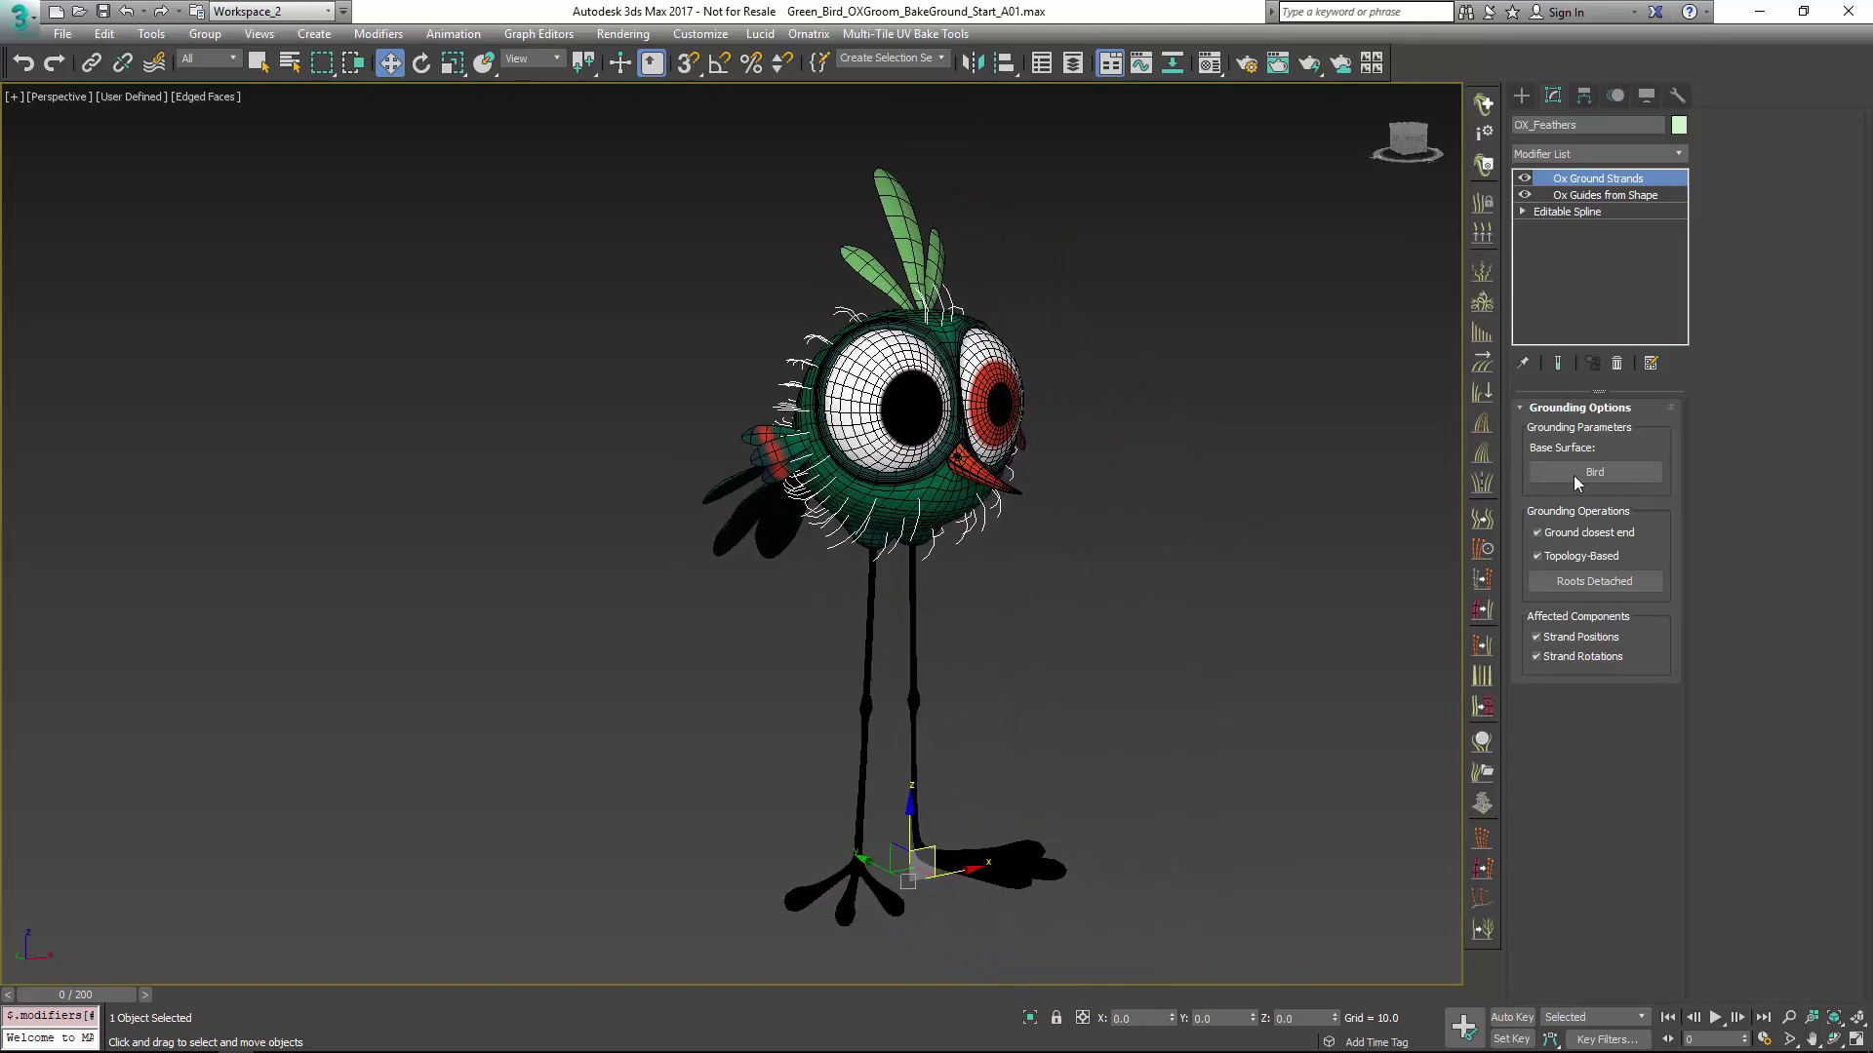